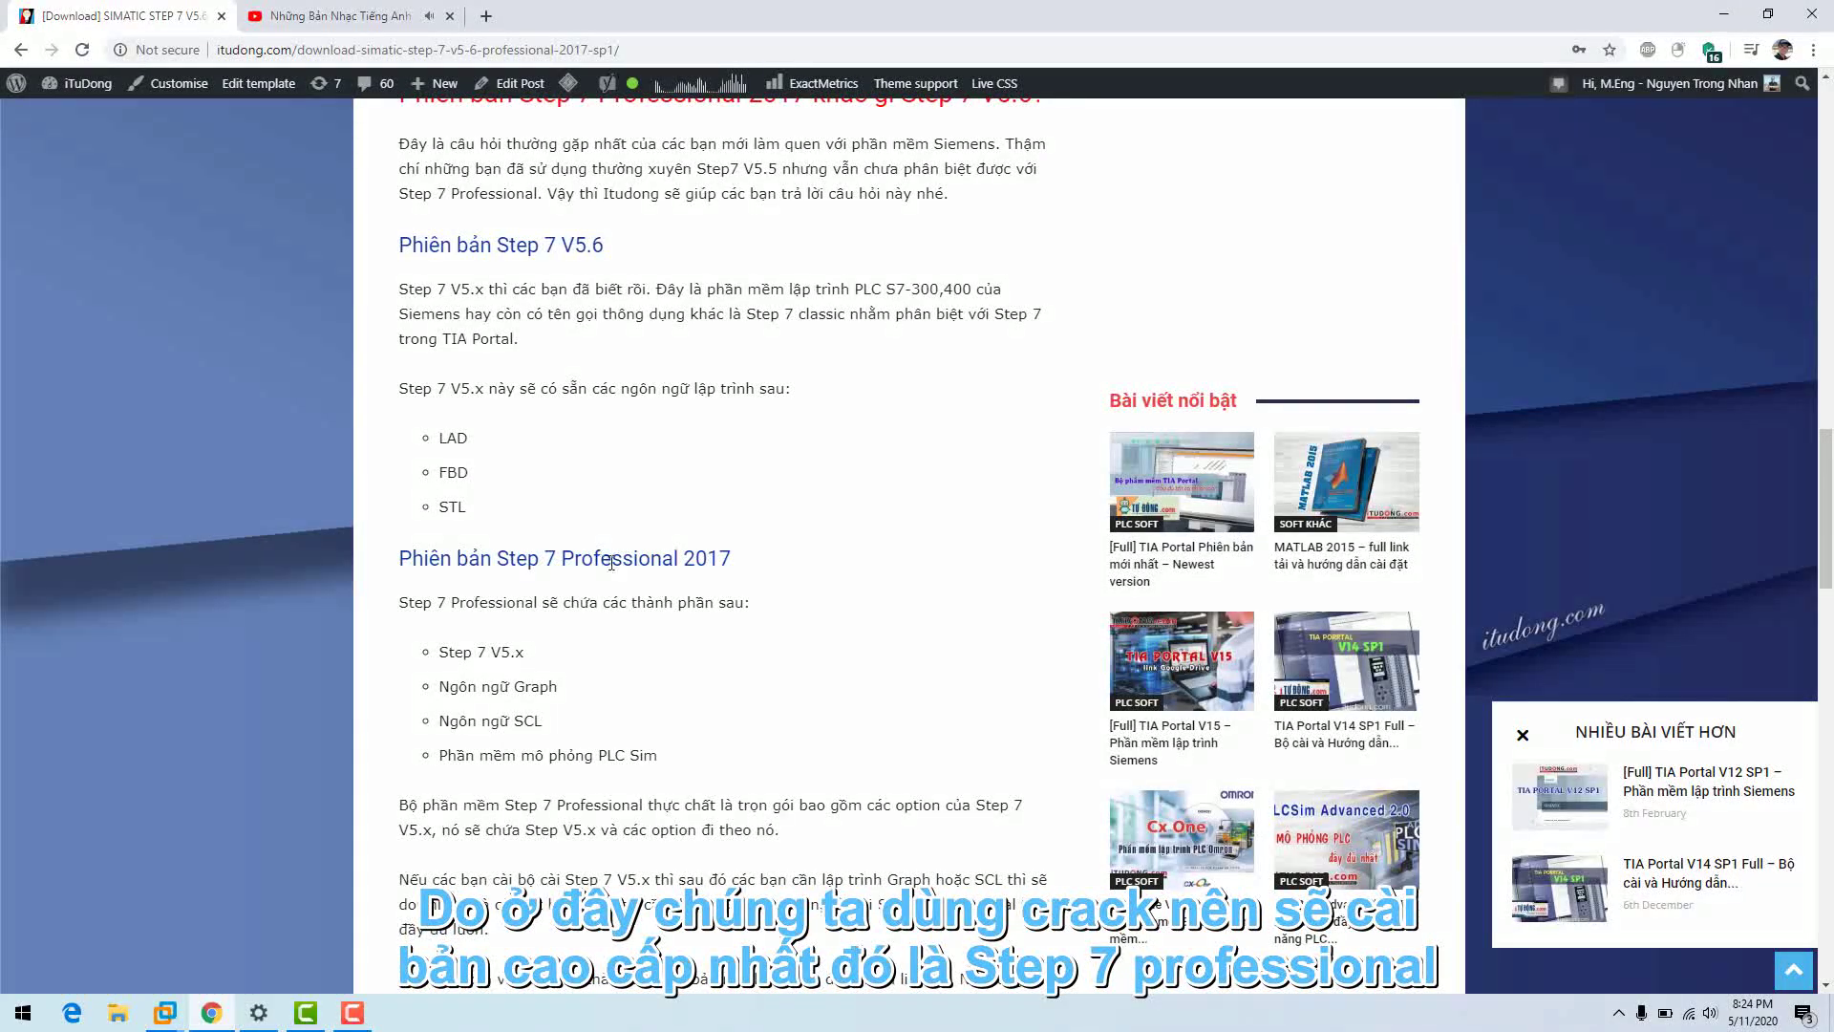
- Locate the Step 7 download links on itudong.com, then switch to the Windows 7 itudong VM
scroll(607, 564, up, 9)
scroll(917, 630, down, 3)
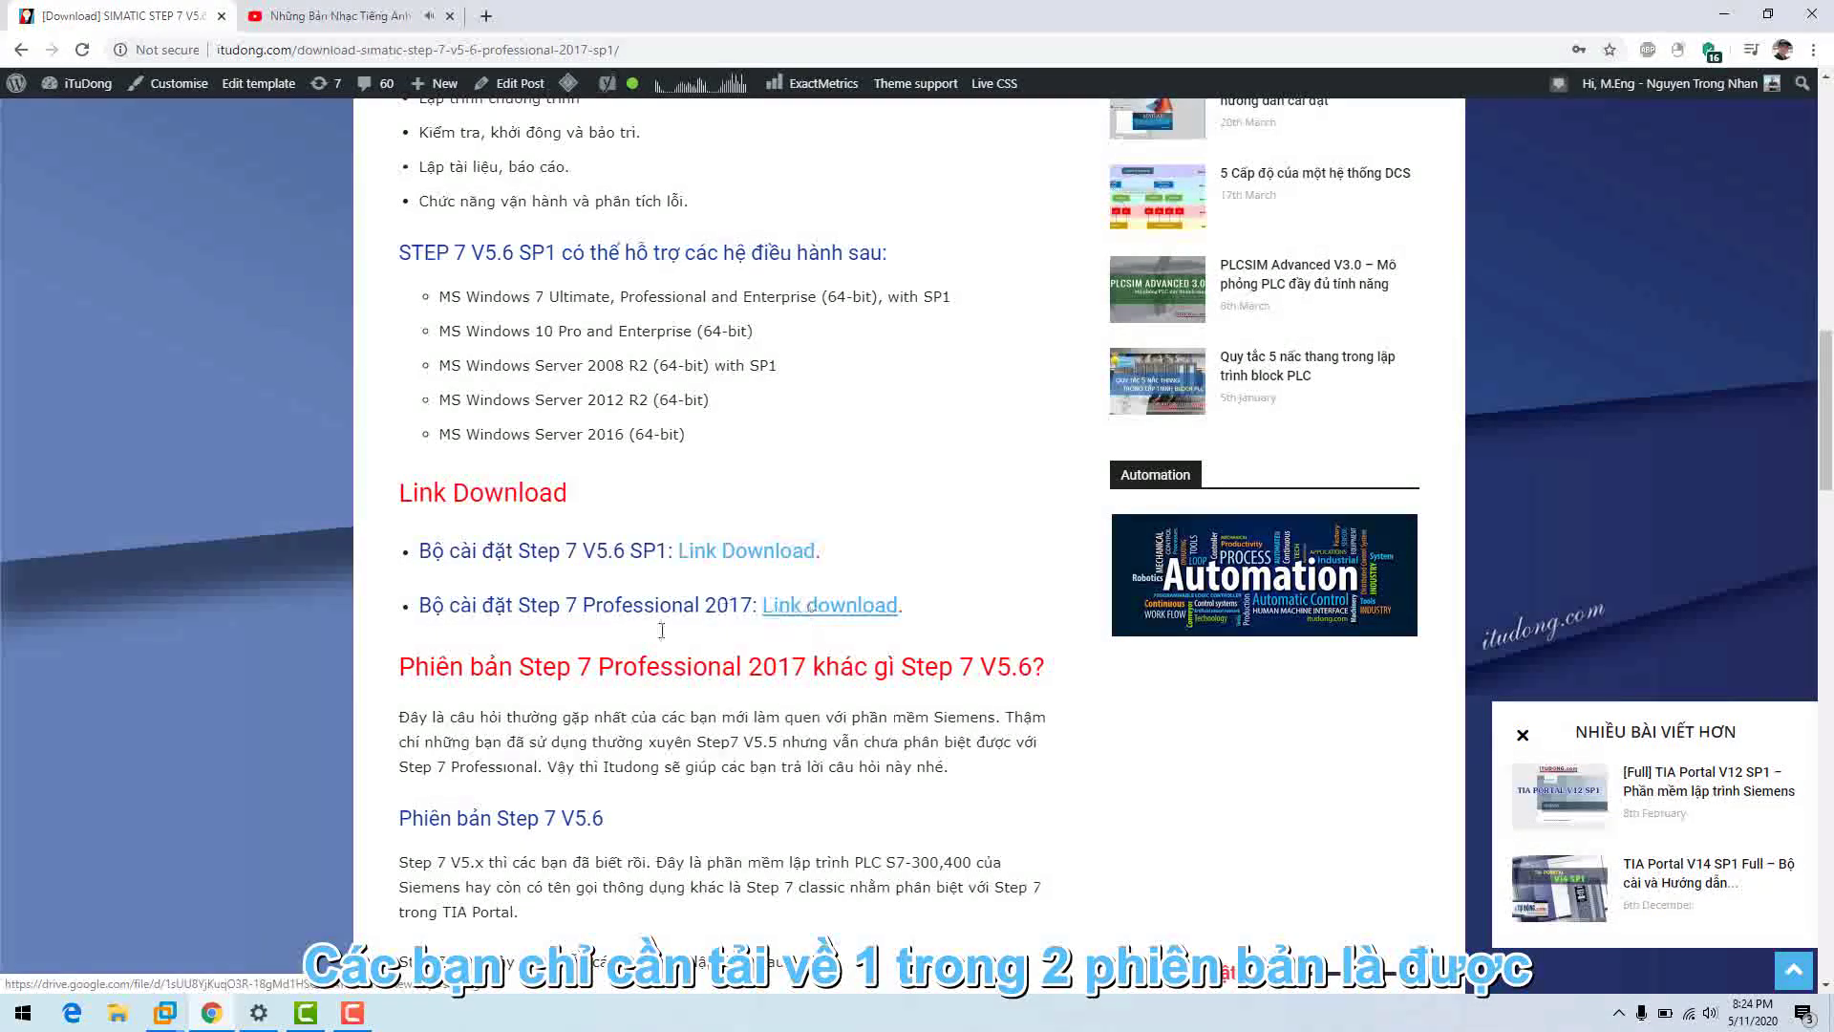
mouse_move(164, 1013)
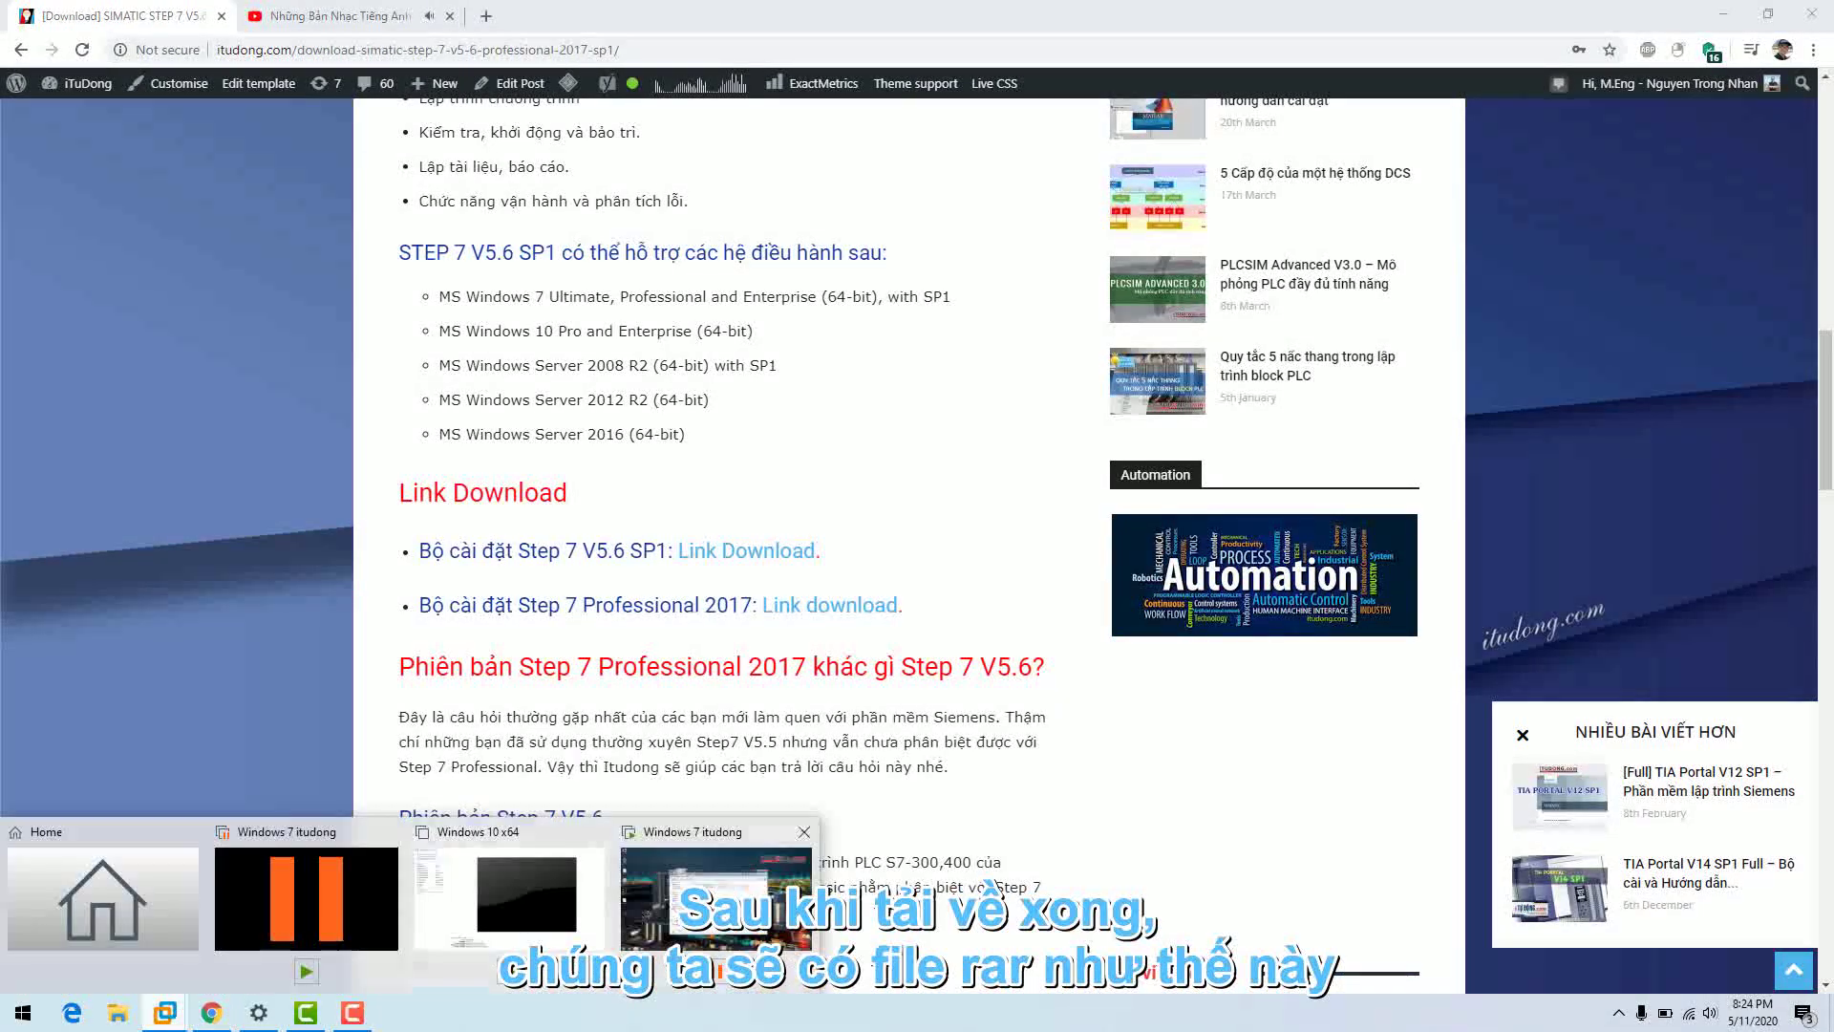
click(717, 898)
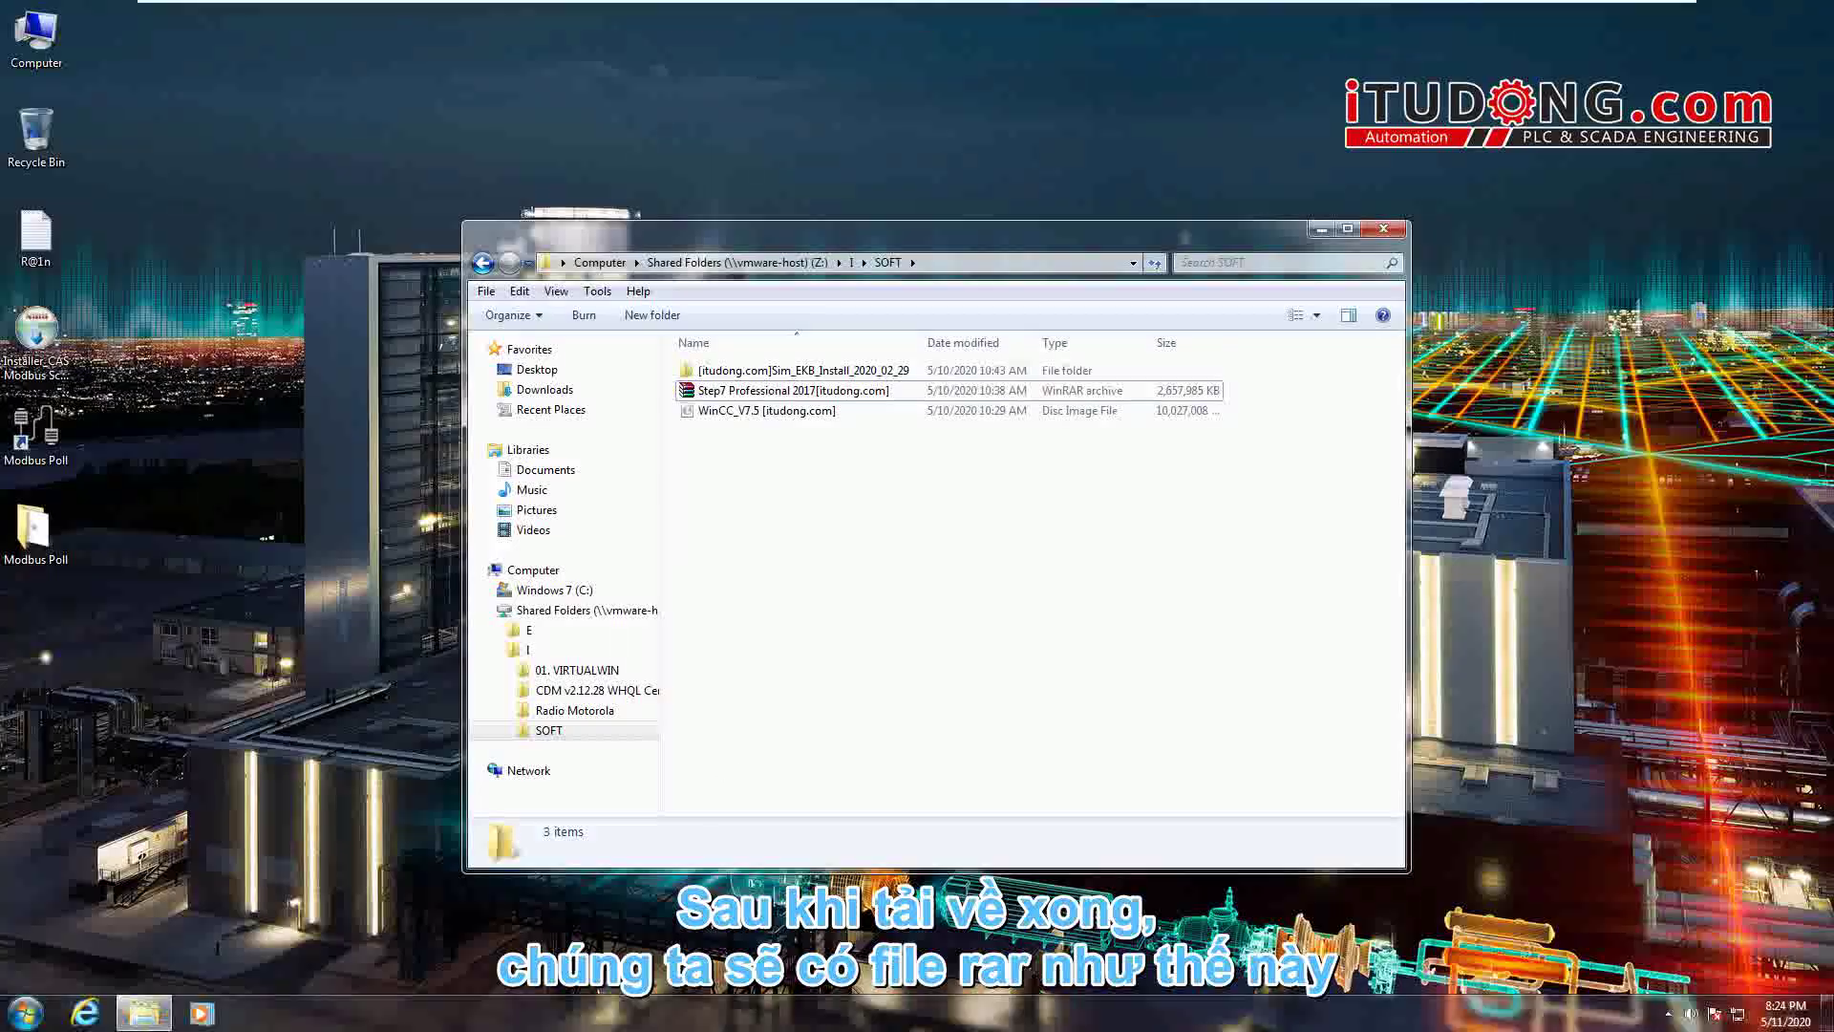
click(914, 399)
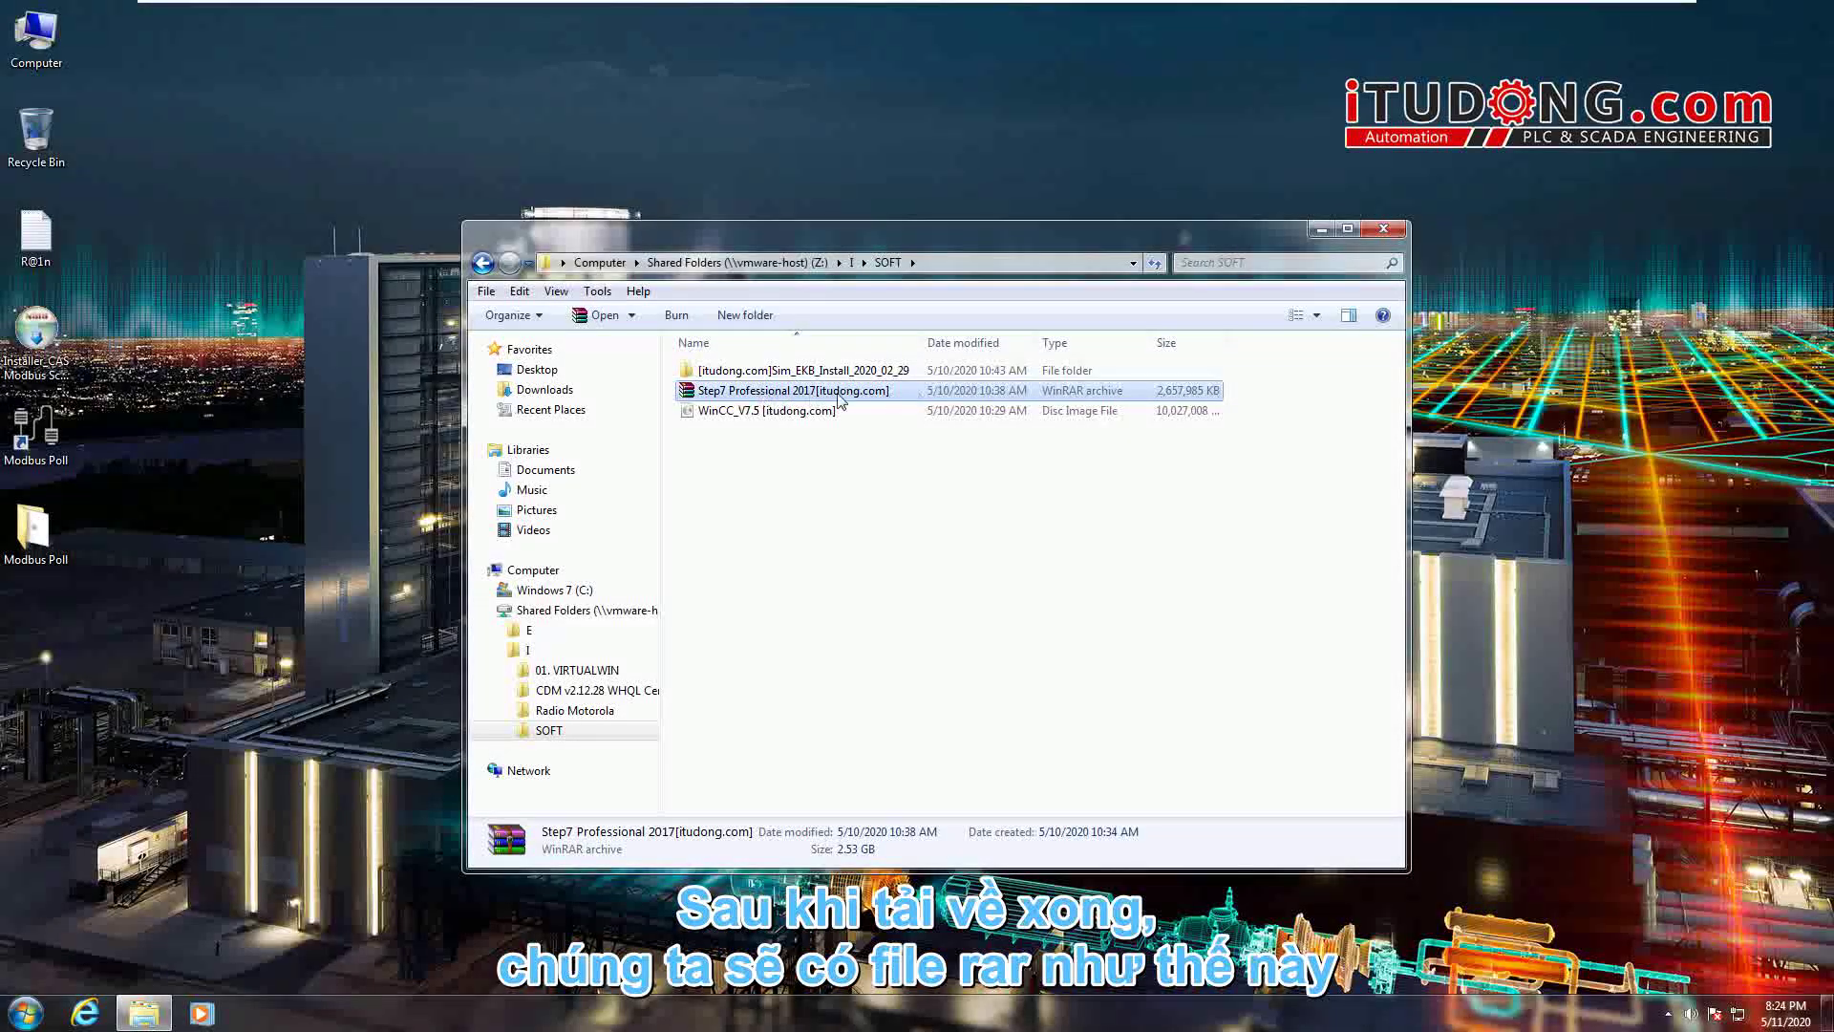
double_click(945, 394)
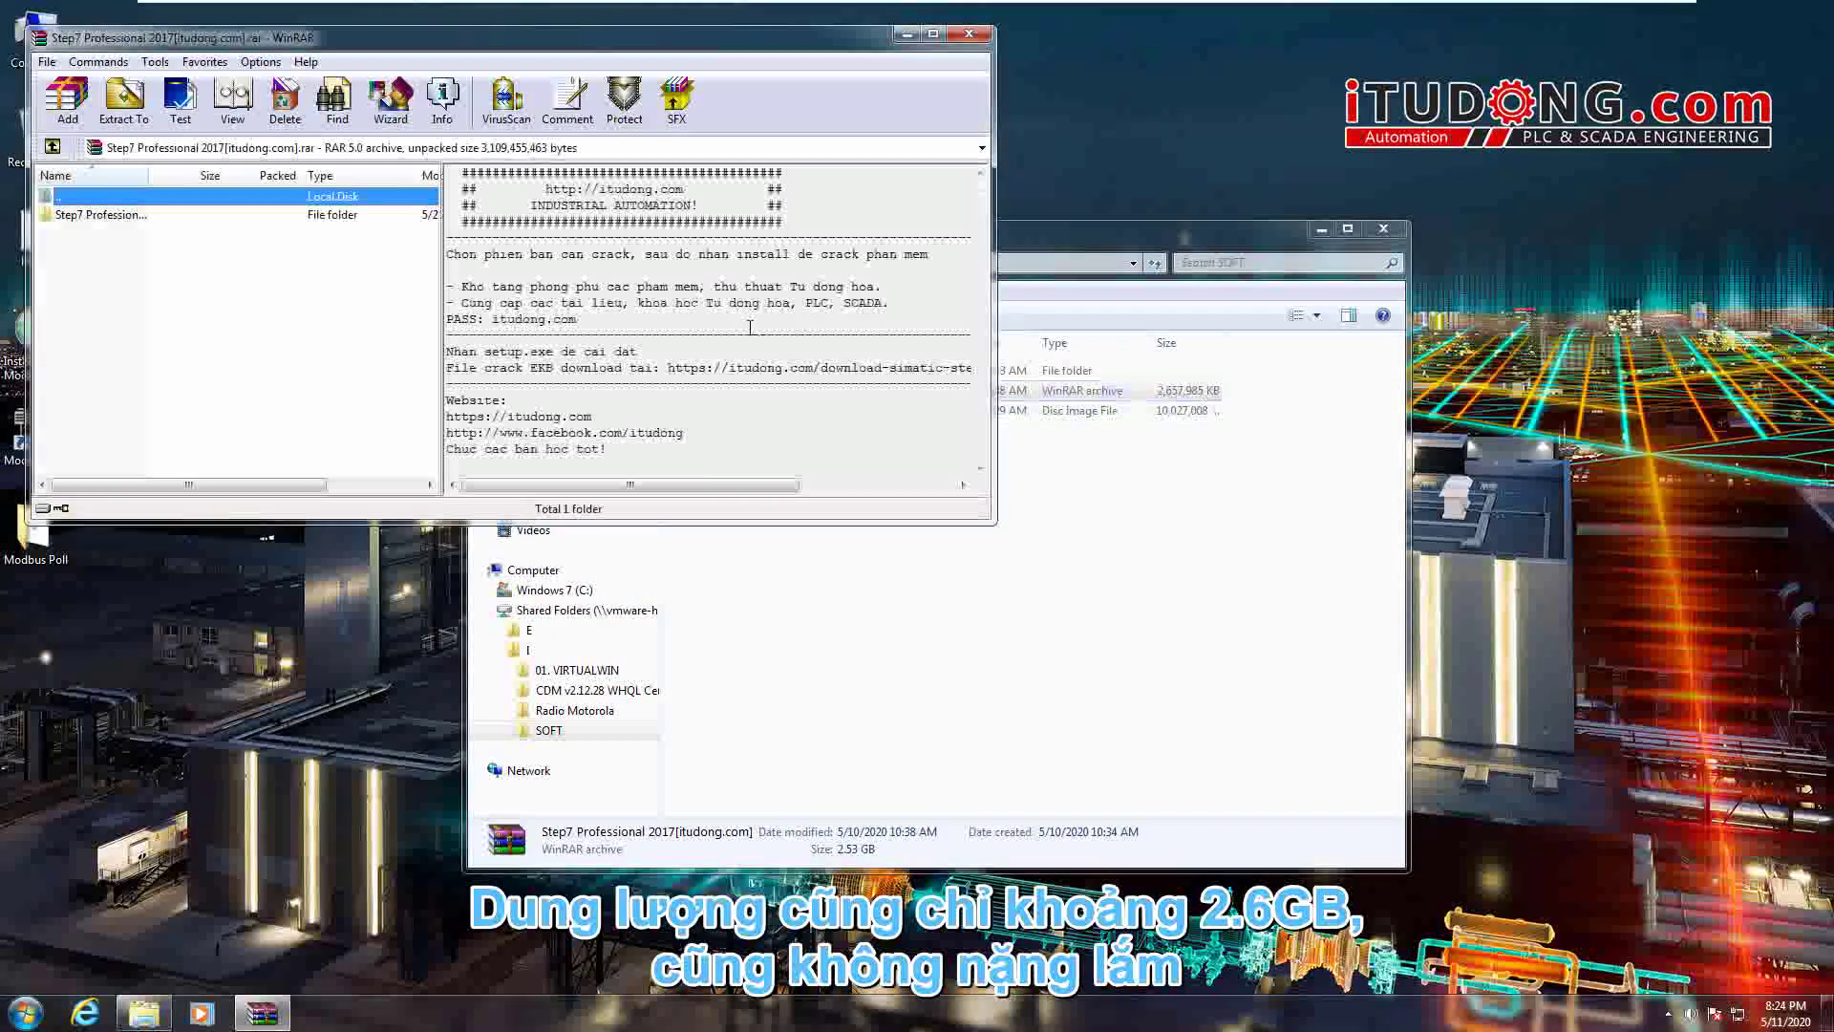
drag(437, 519, 435, 745)
double_click(100, 214)
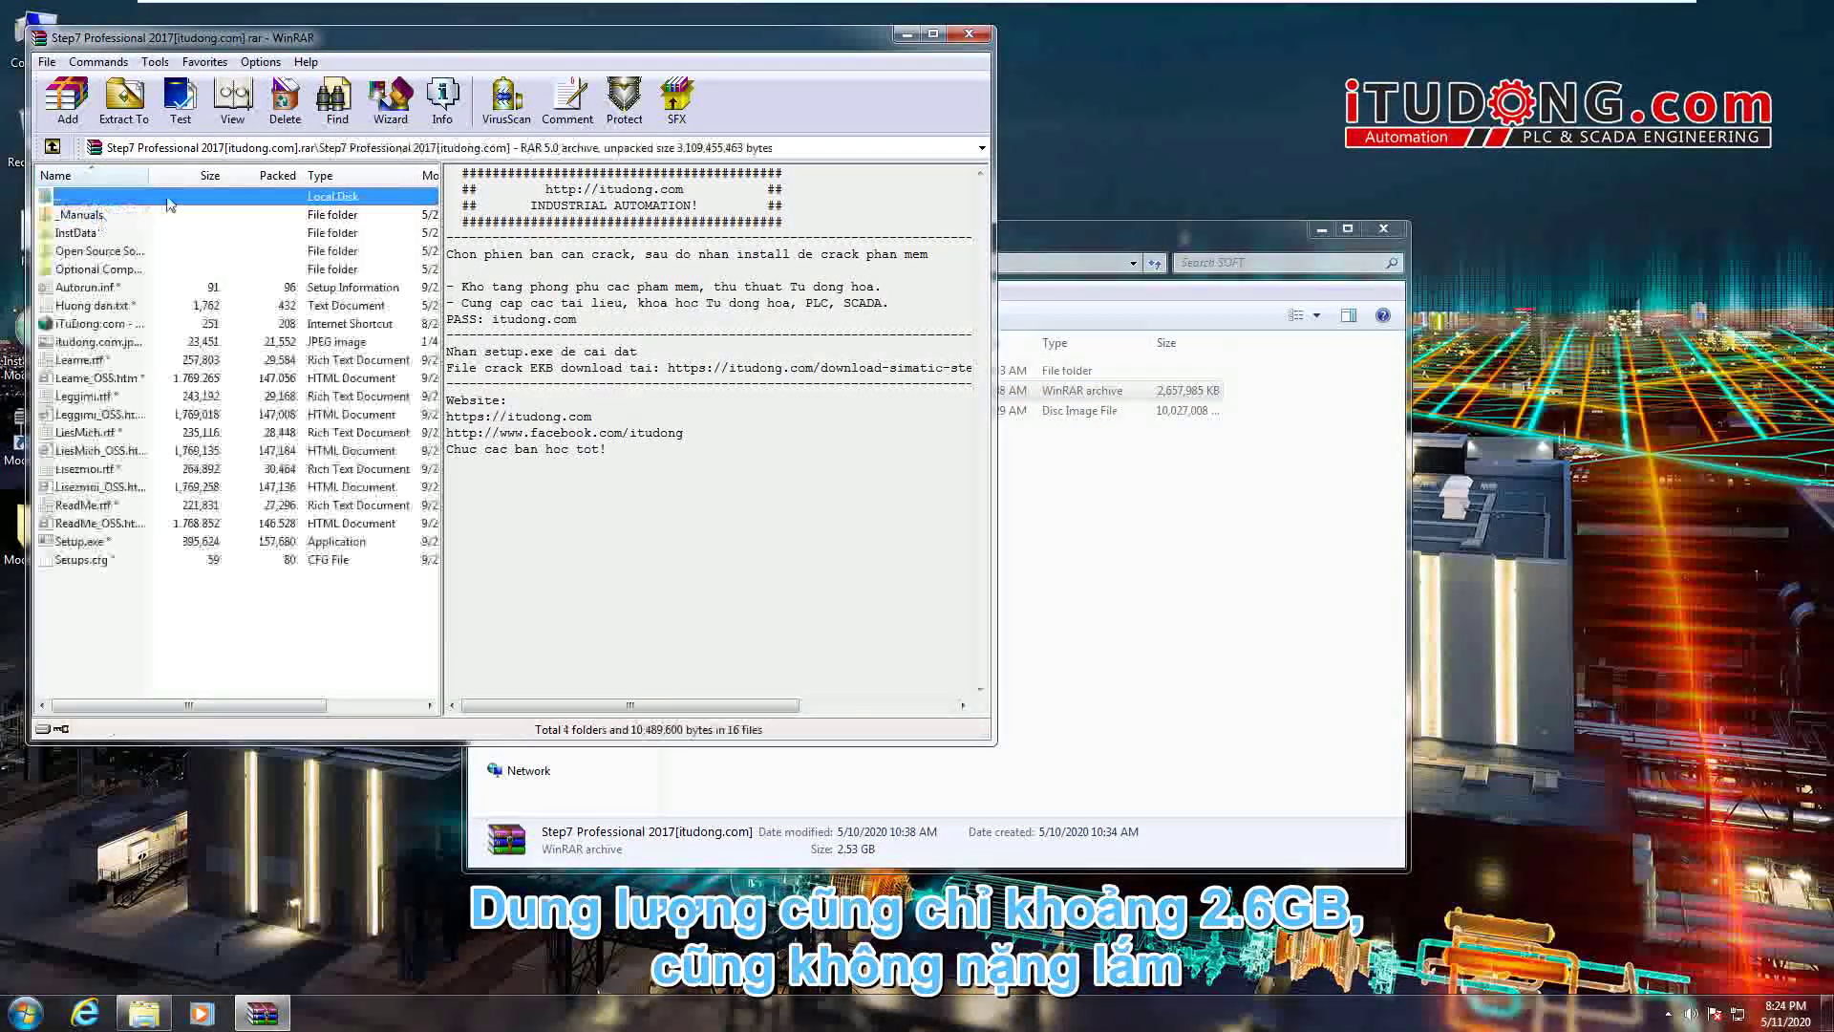
drag(148, 175, 219, 175)
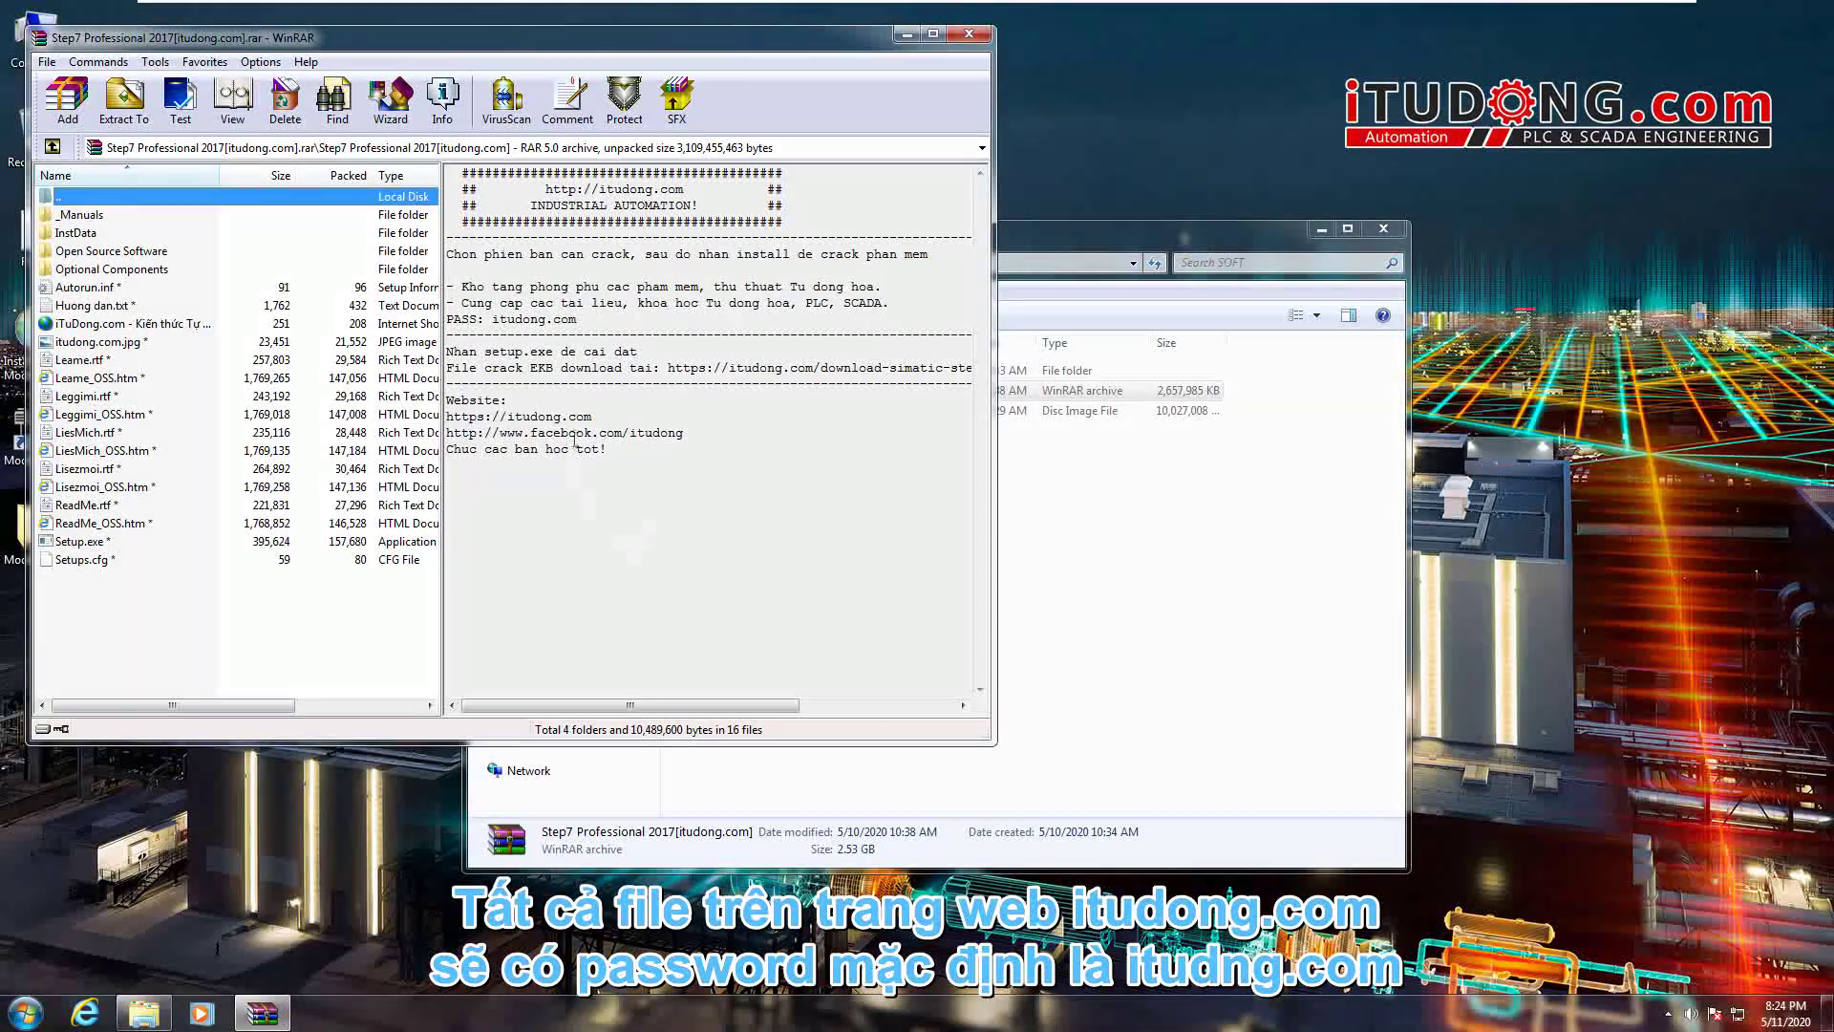
drag(579, 319, 495, 318)
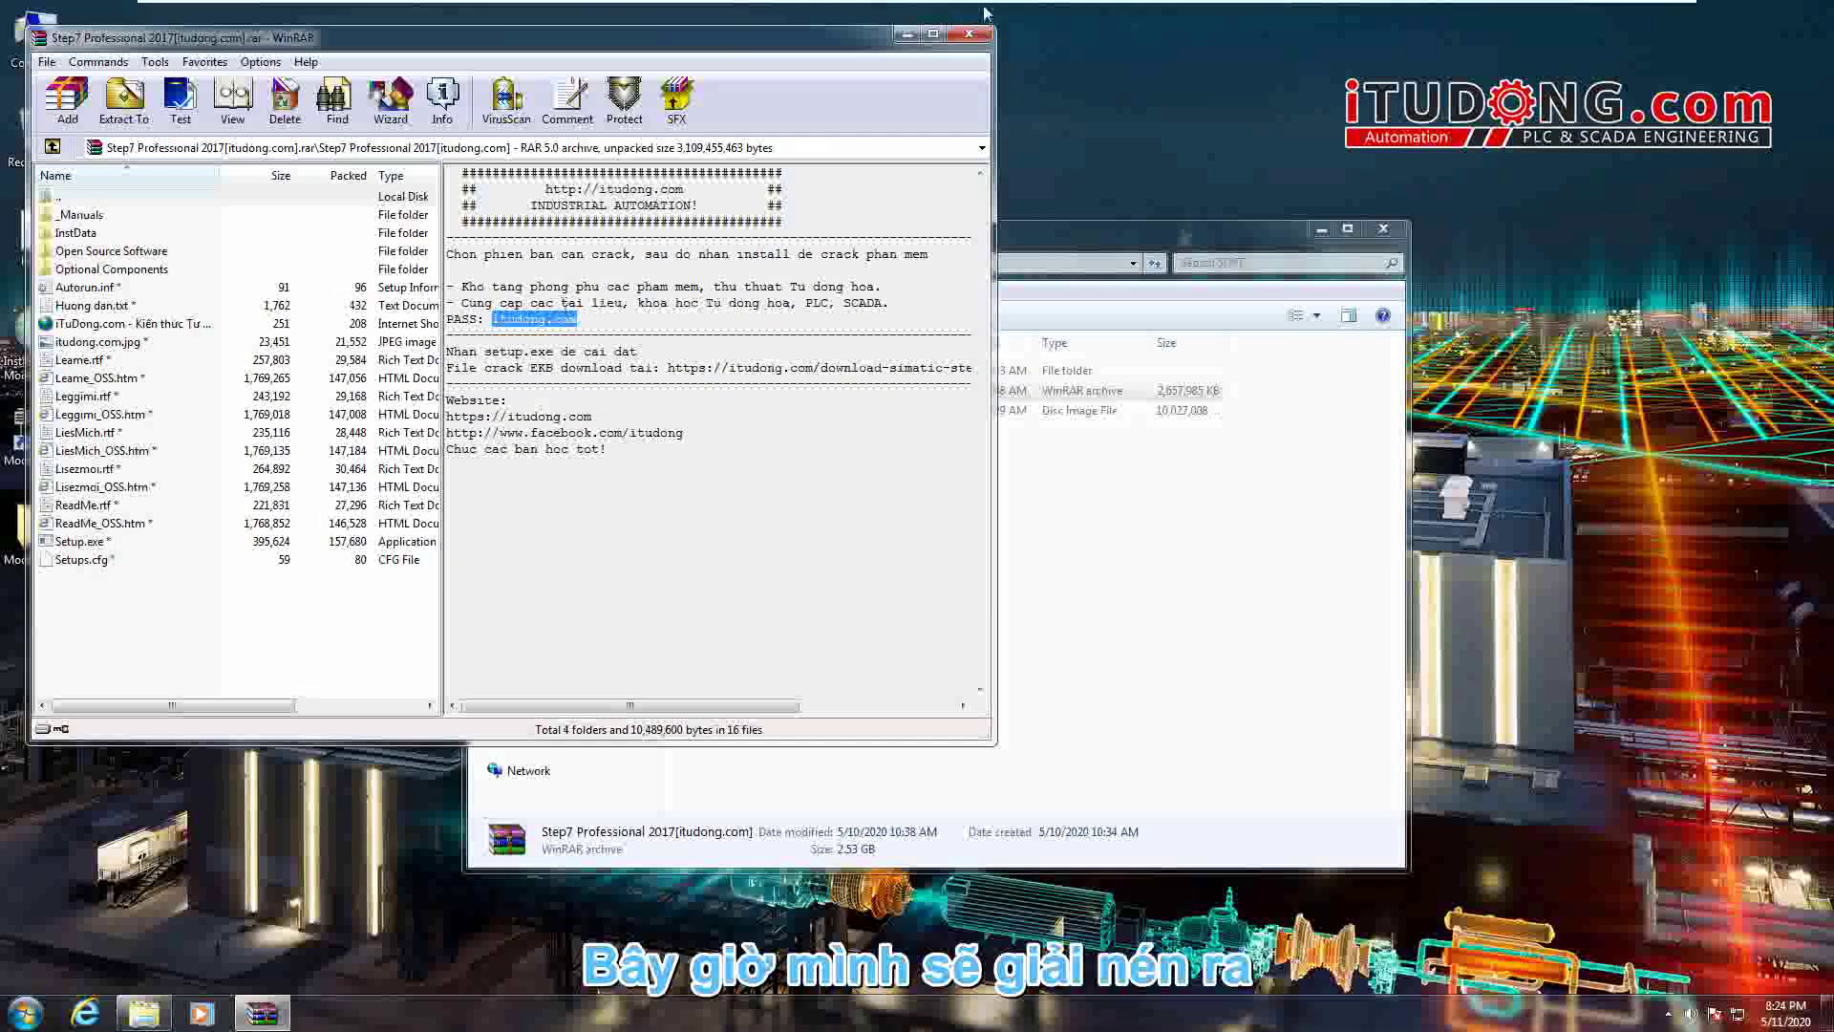
key(alt+F4)
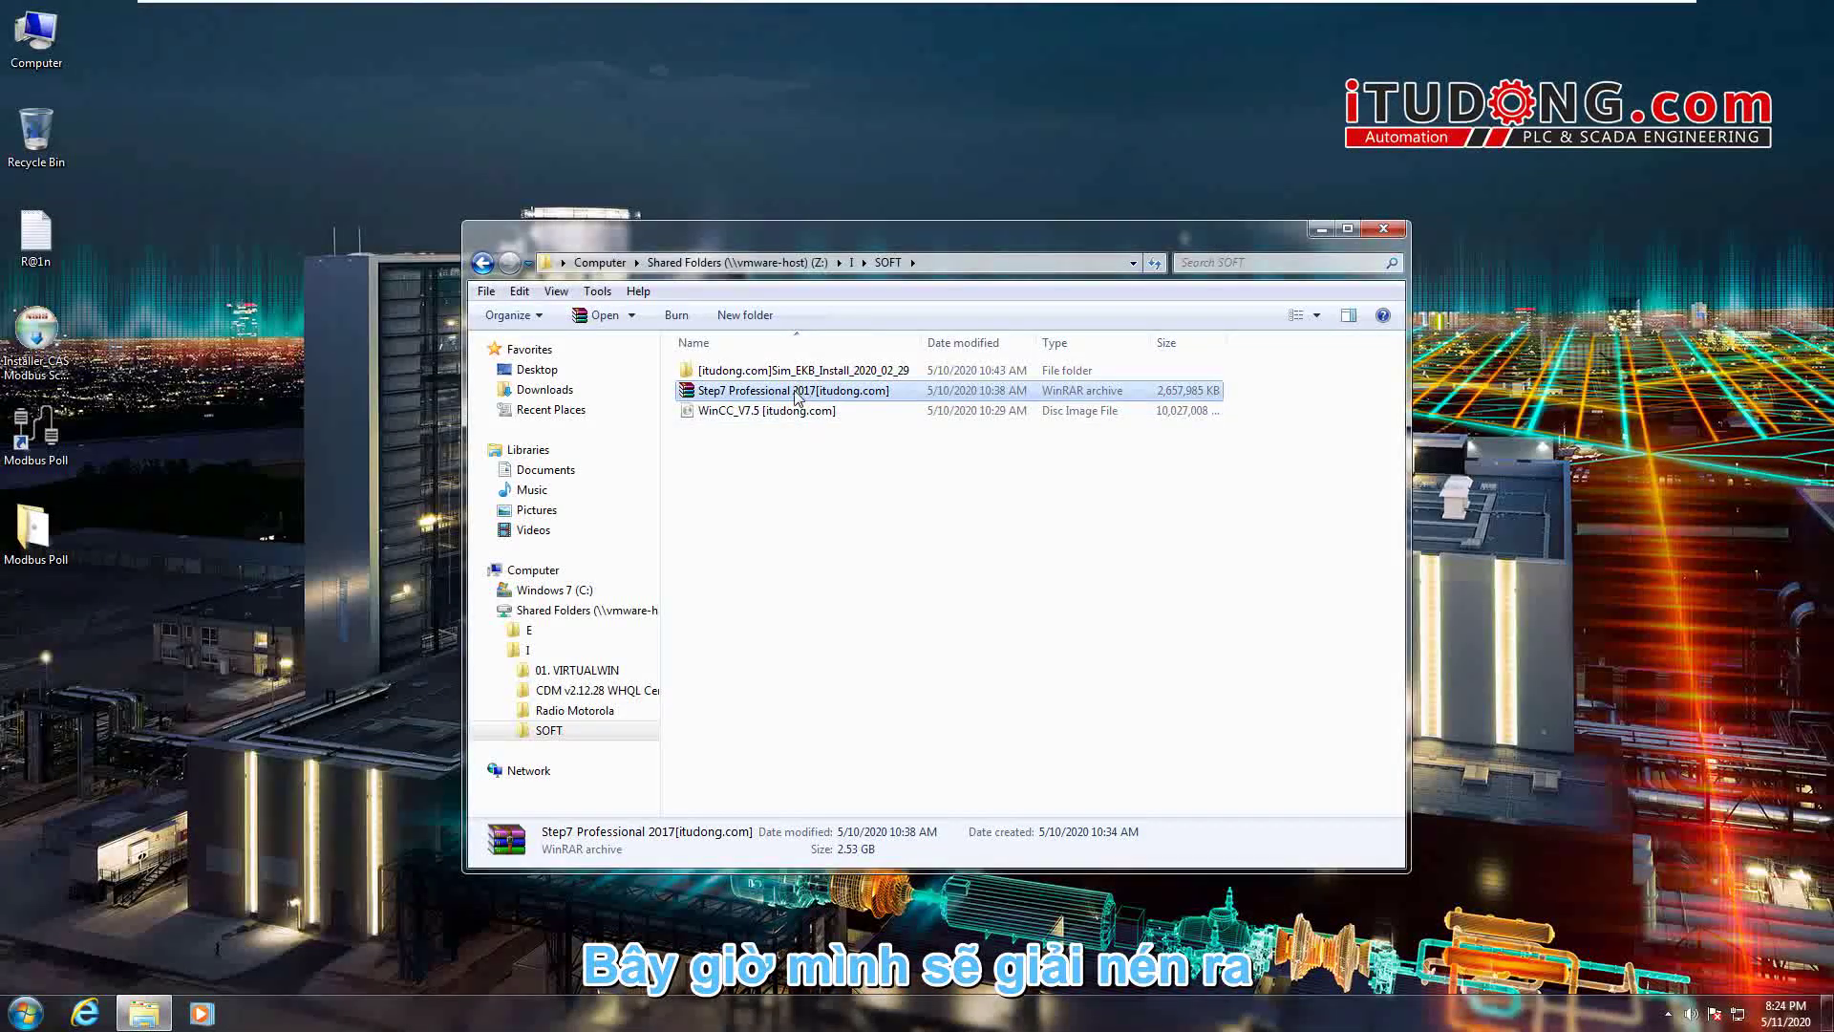
- Extract the Step7 Professional 2017 archive into its own folder, entering the archive password
right_click(793, 390)
click(948, 488)
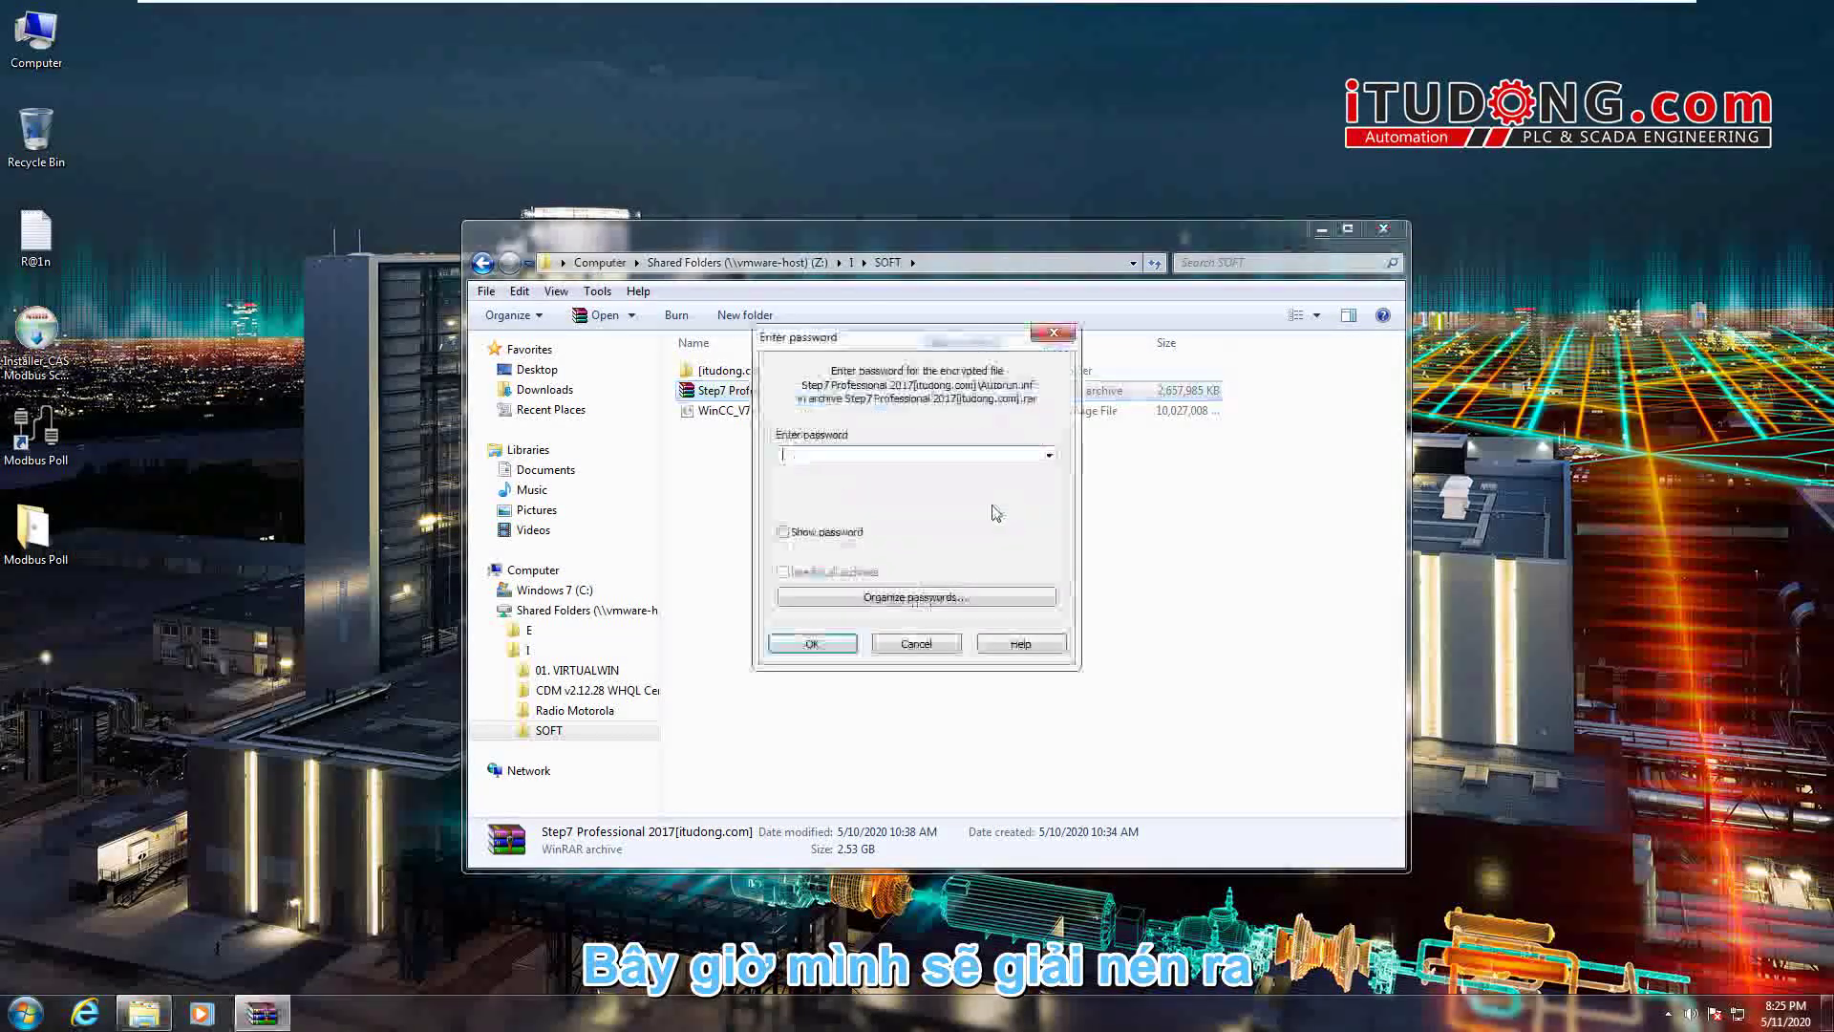
text(itudong.)
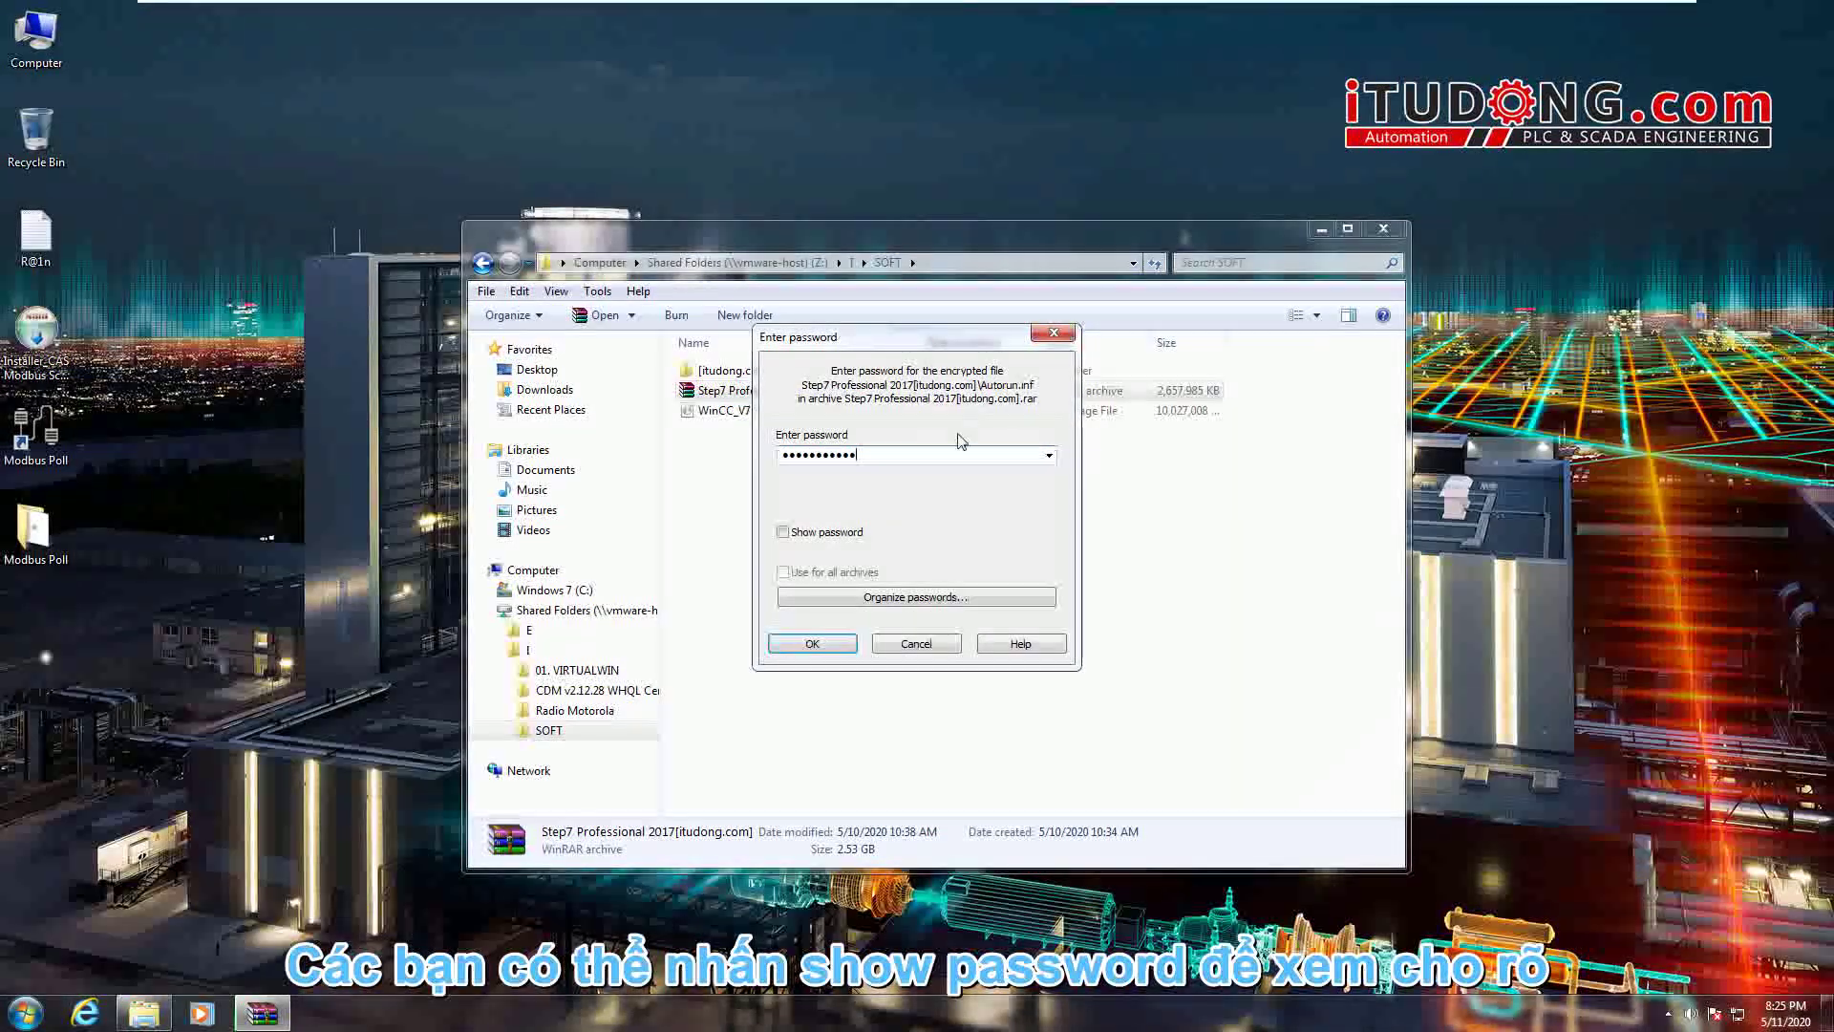
click(810, 532)
key(End)
click(812, 643)
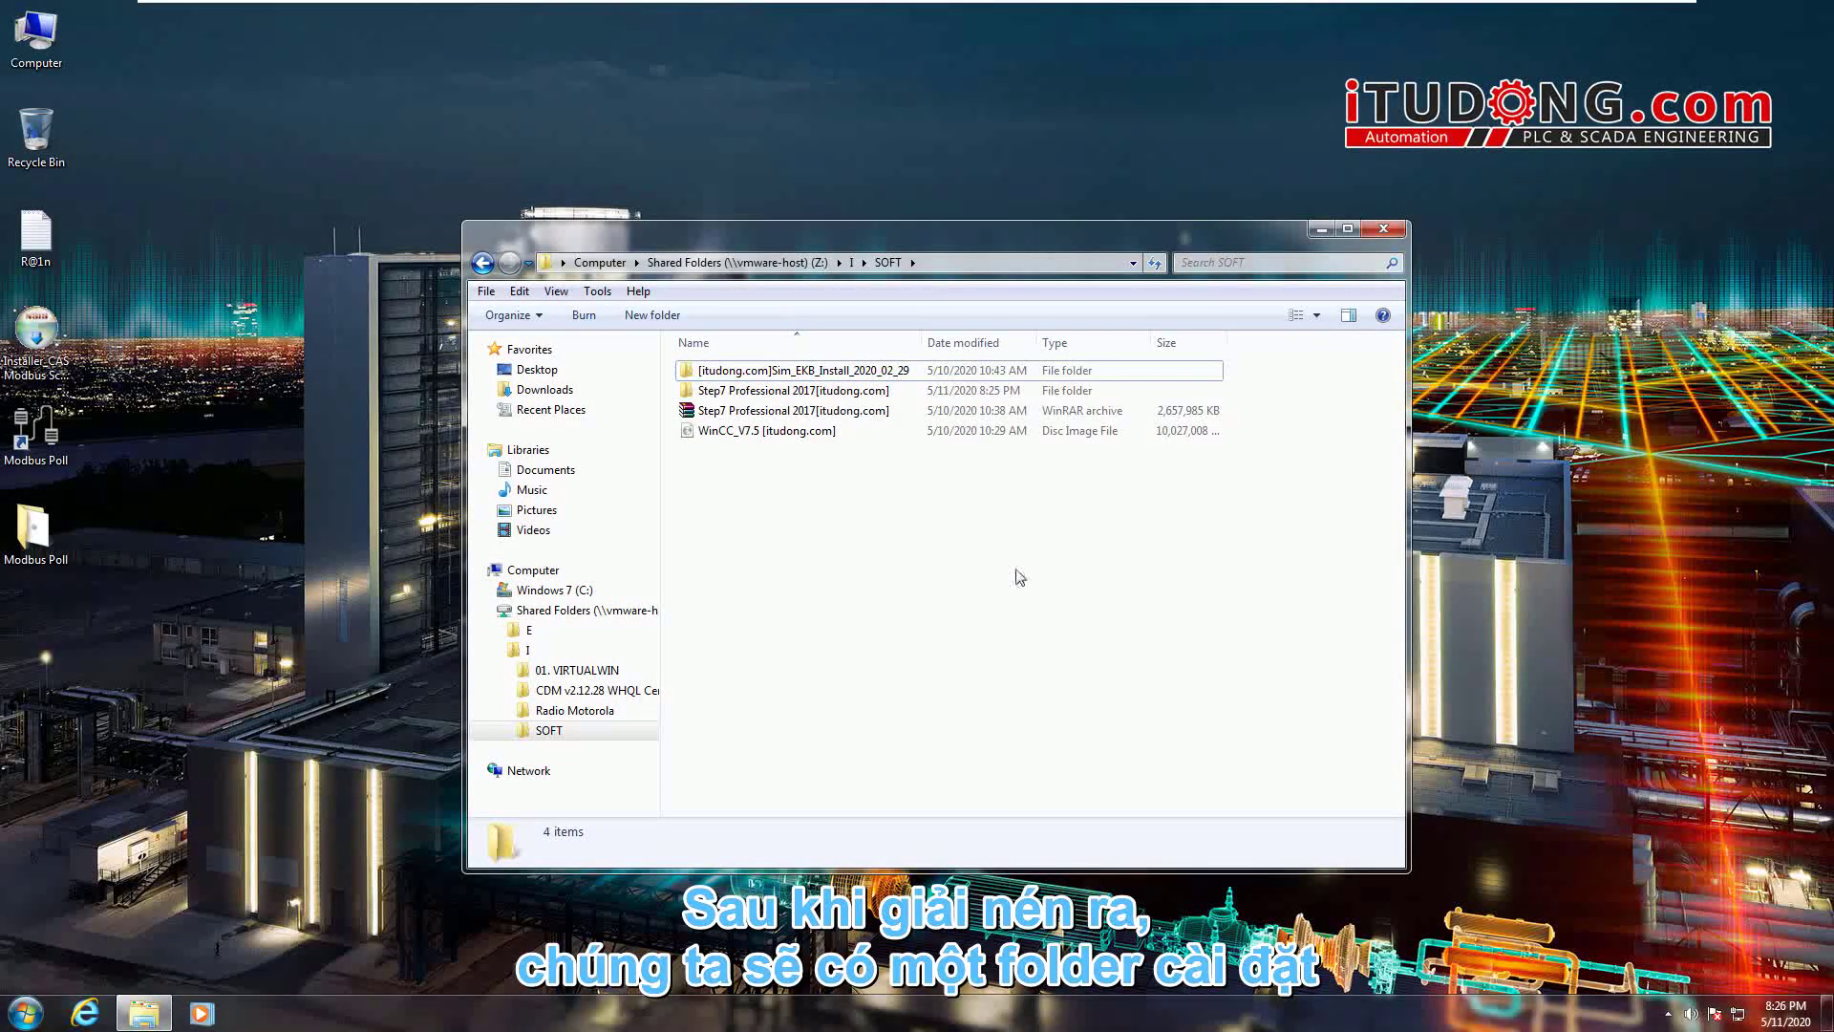
- Run Setup.exe from the inner Step7 Professional 2017 folder past the security warning, then minimize Explorer
double_click(750, 392)
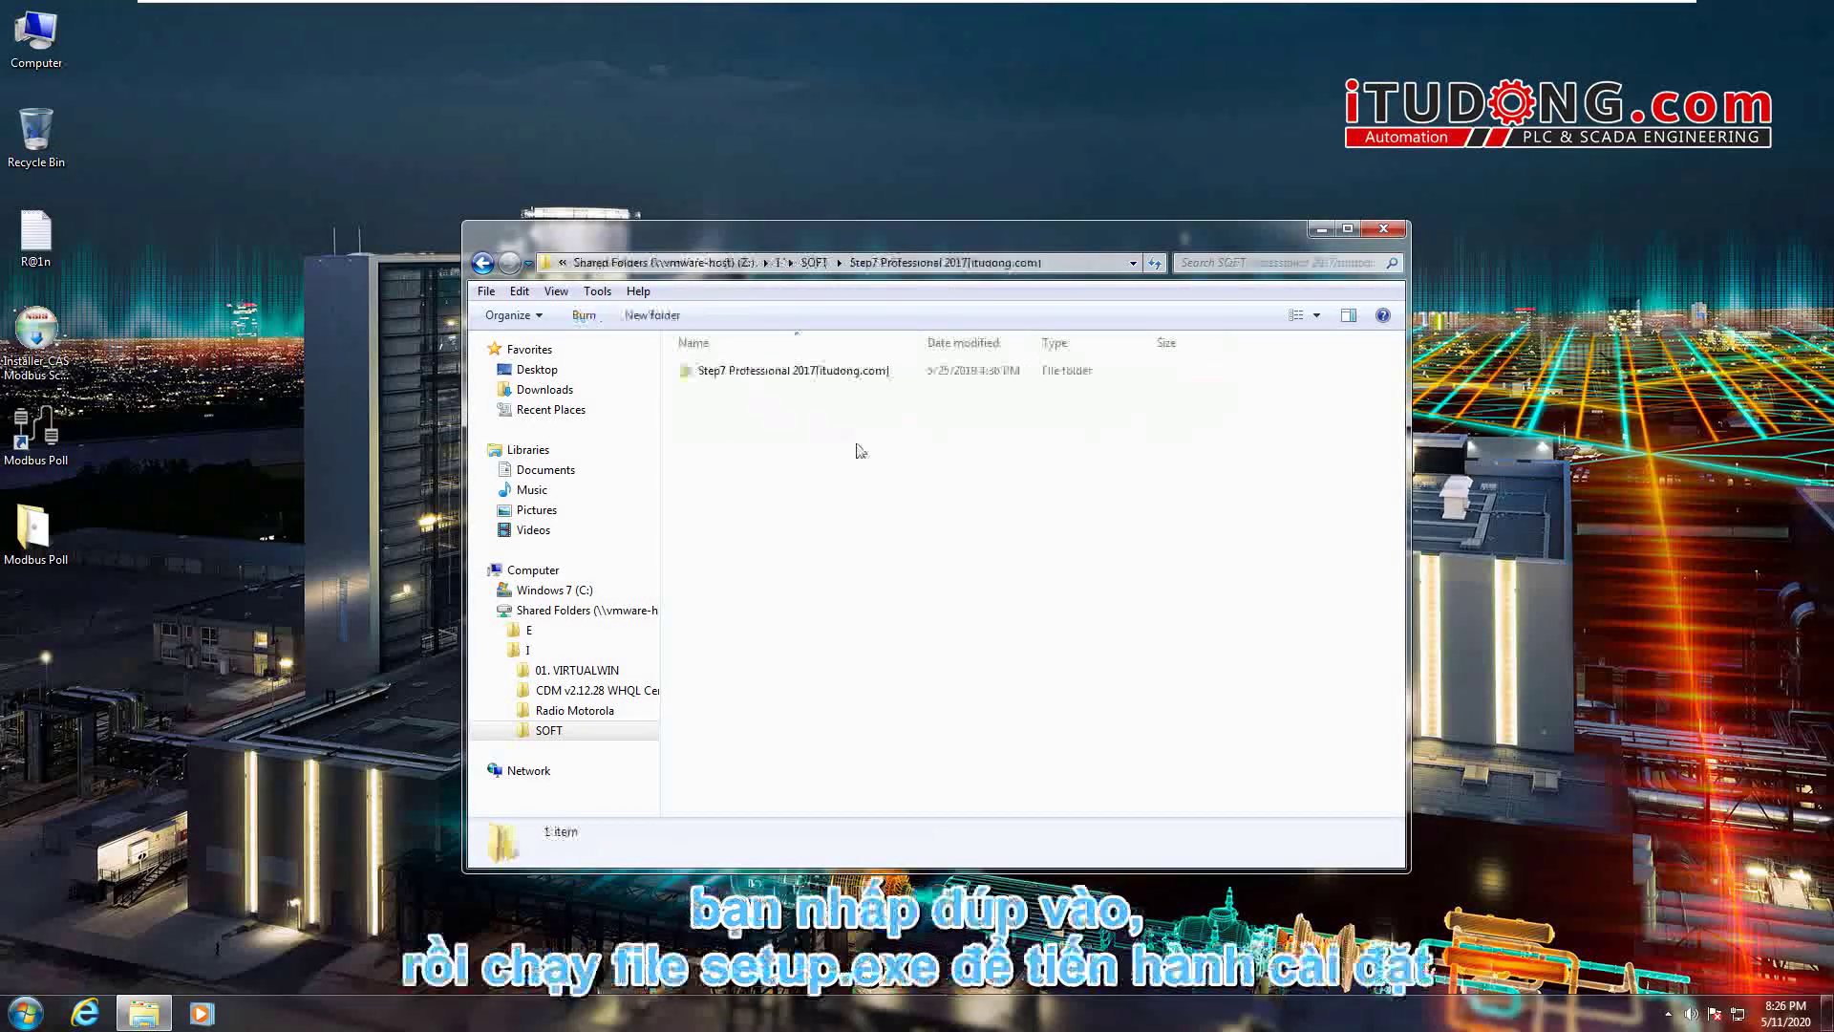
click(831, 372)
double_click(831, 372)
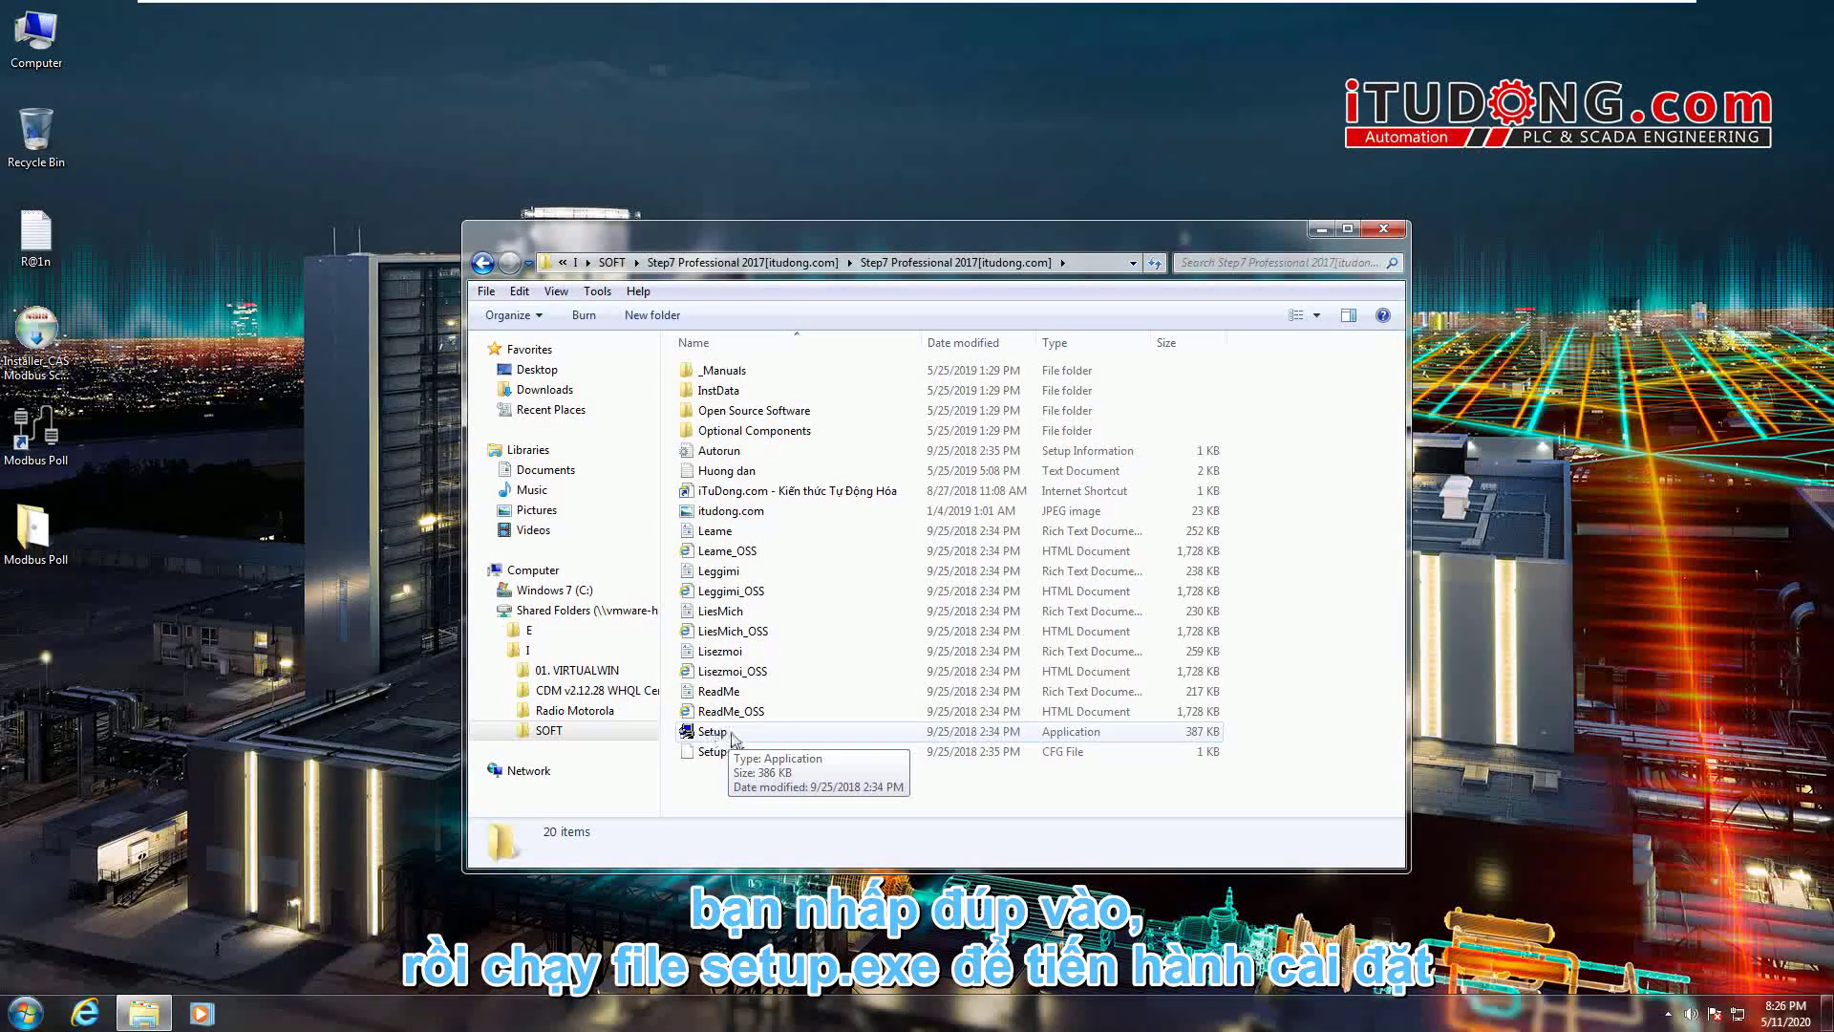
double_click(724, 736)
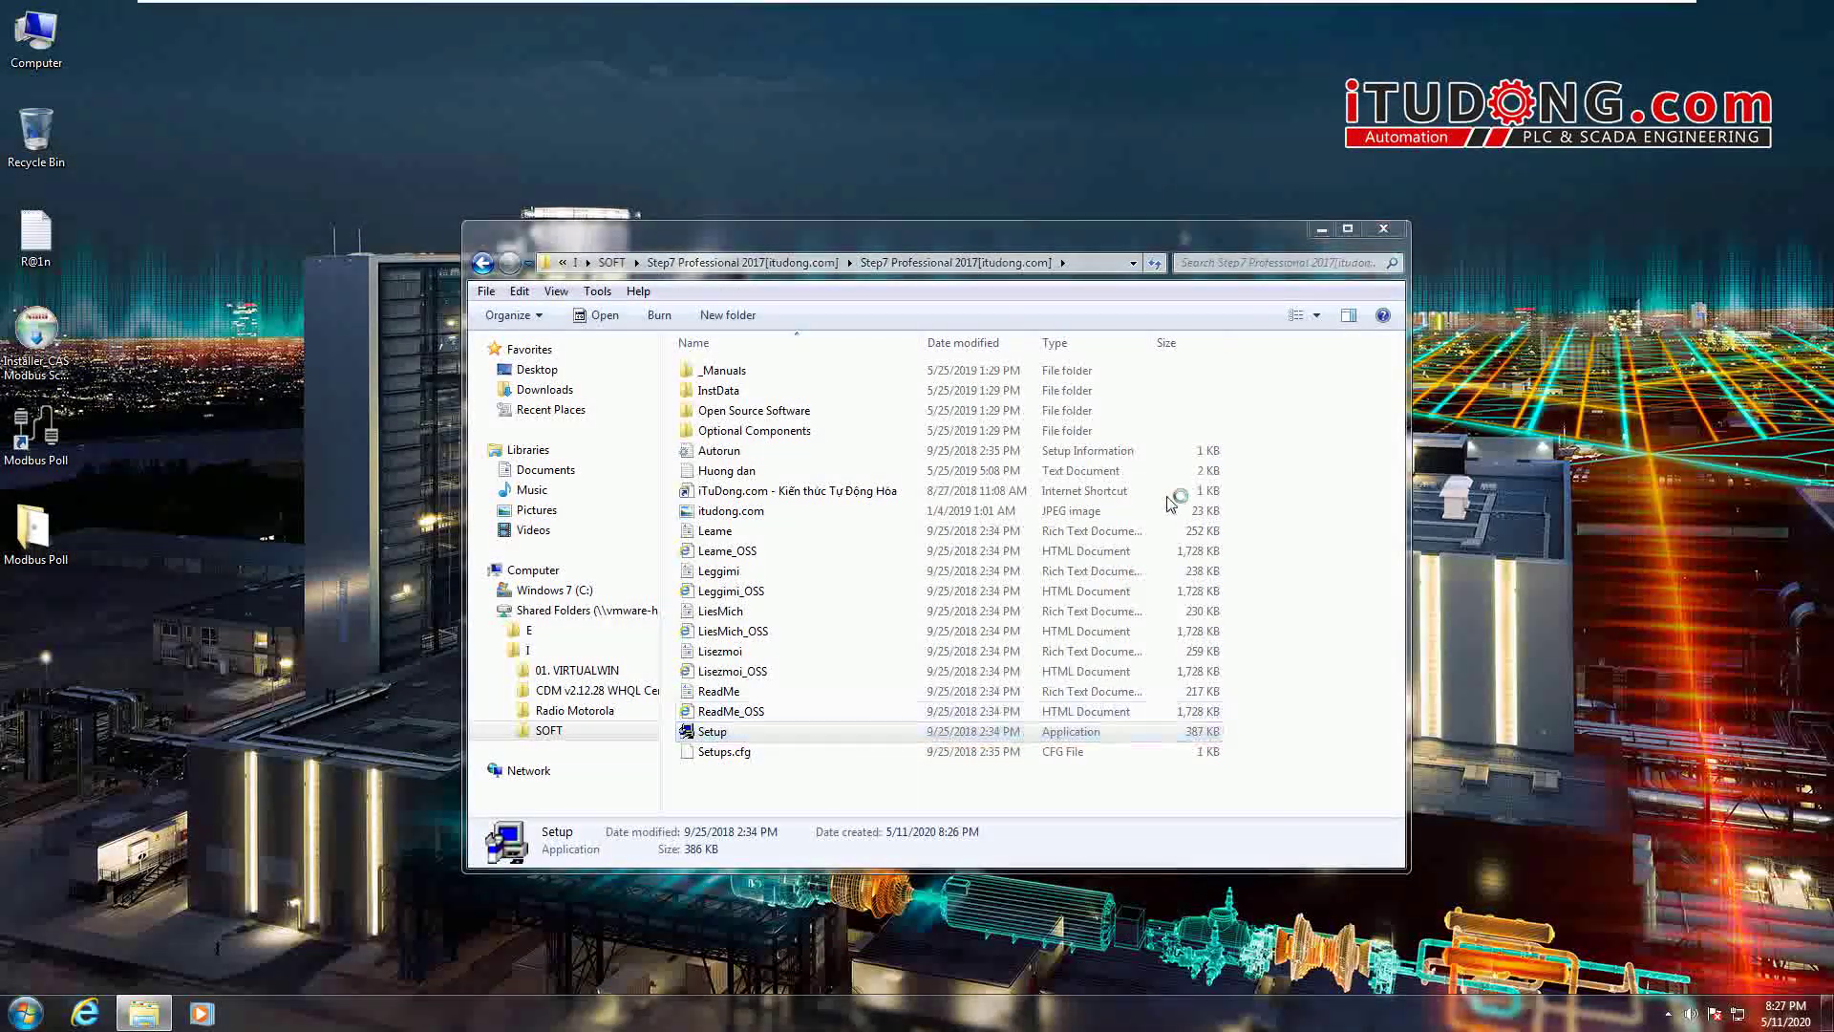
click(970, 520)
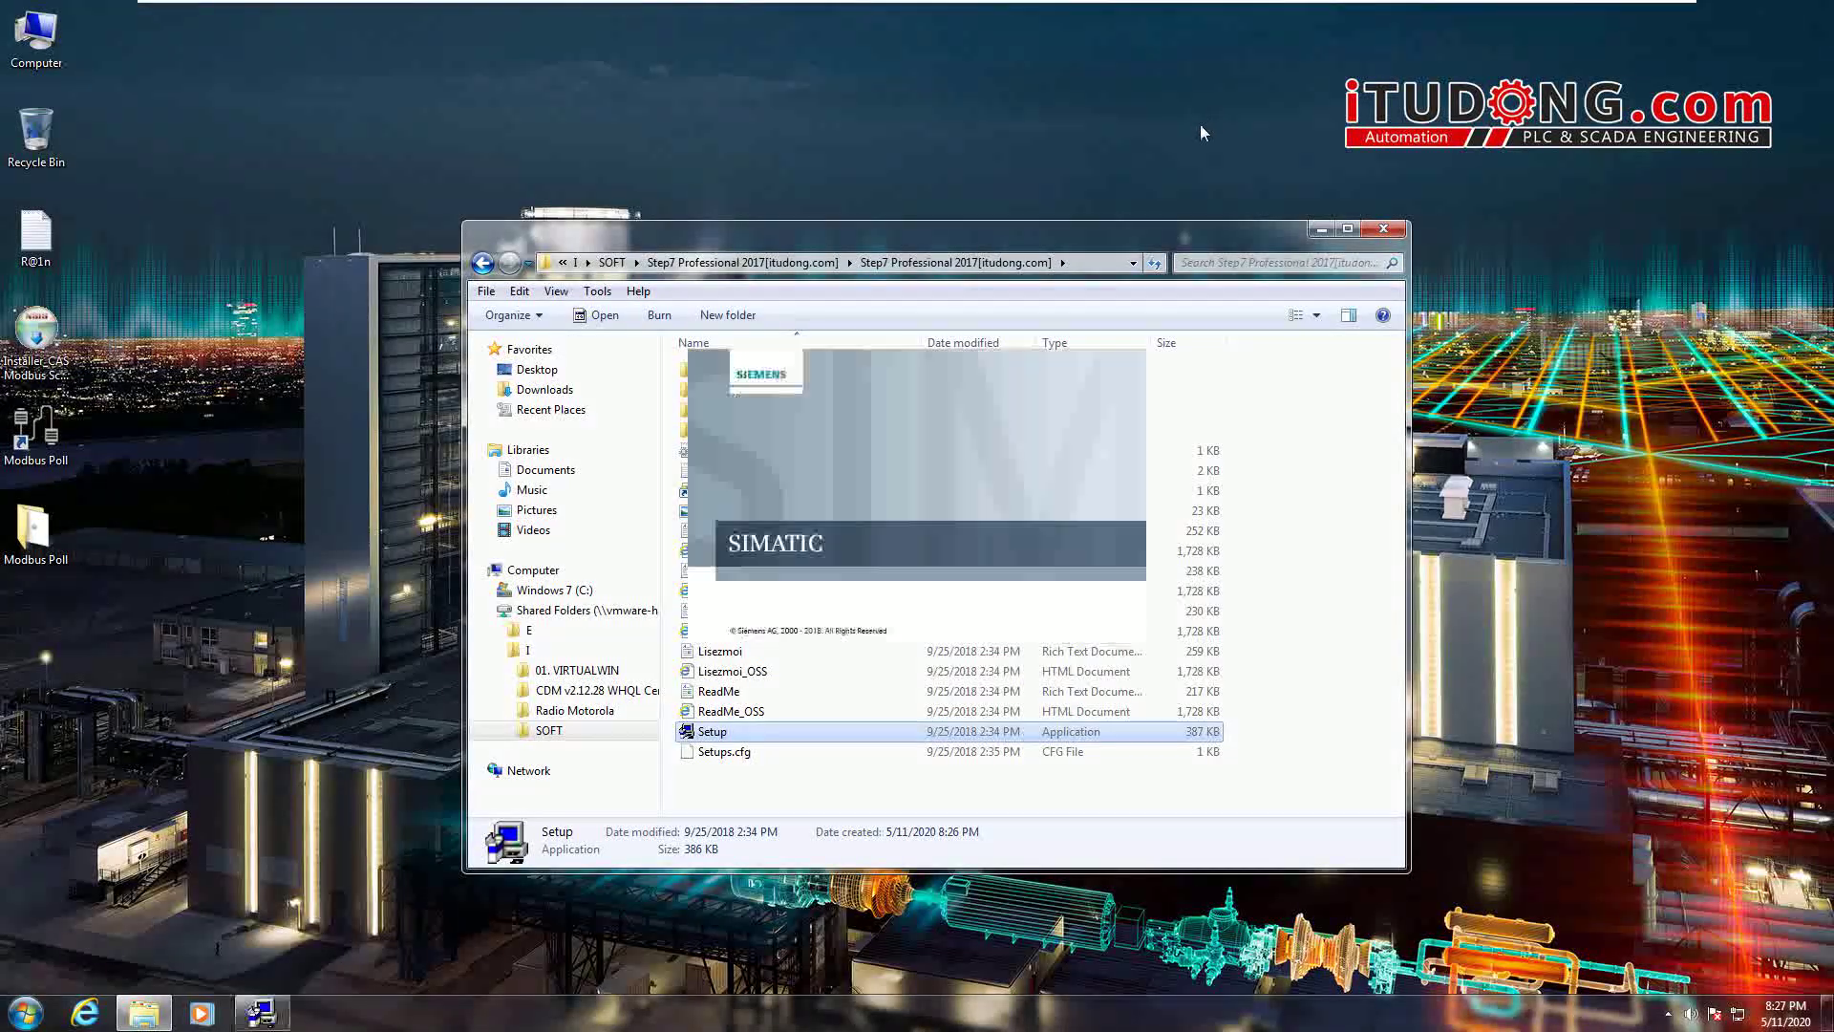
click(1321, 229)
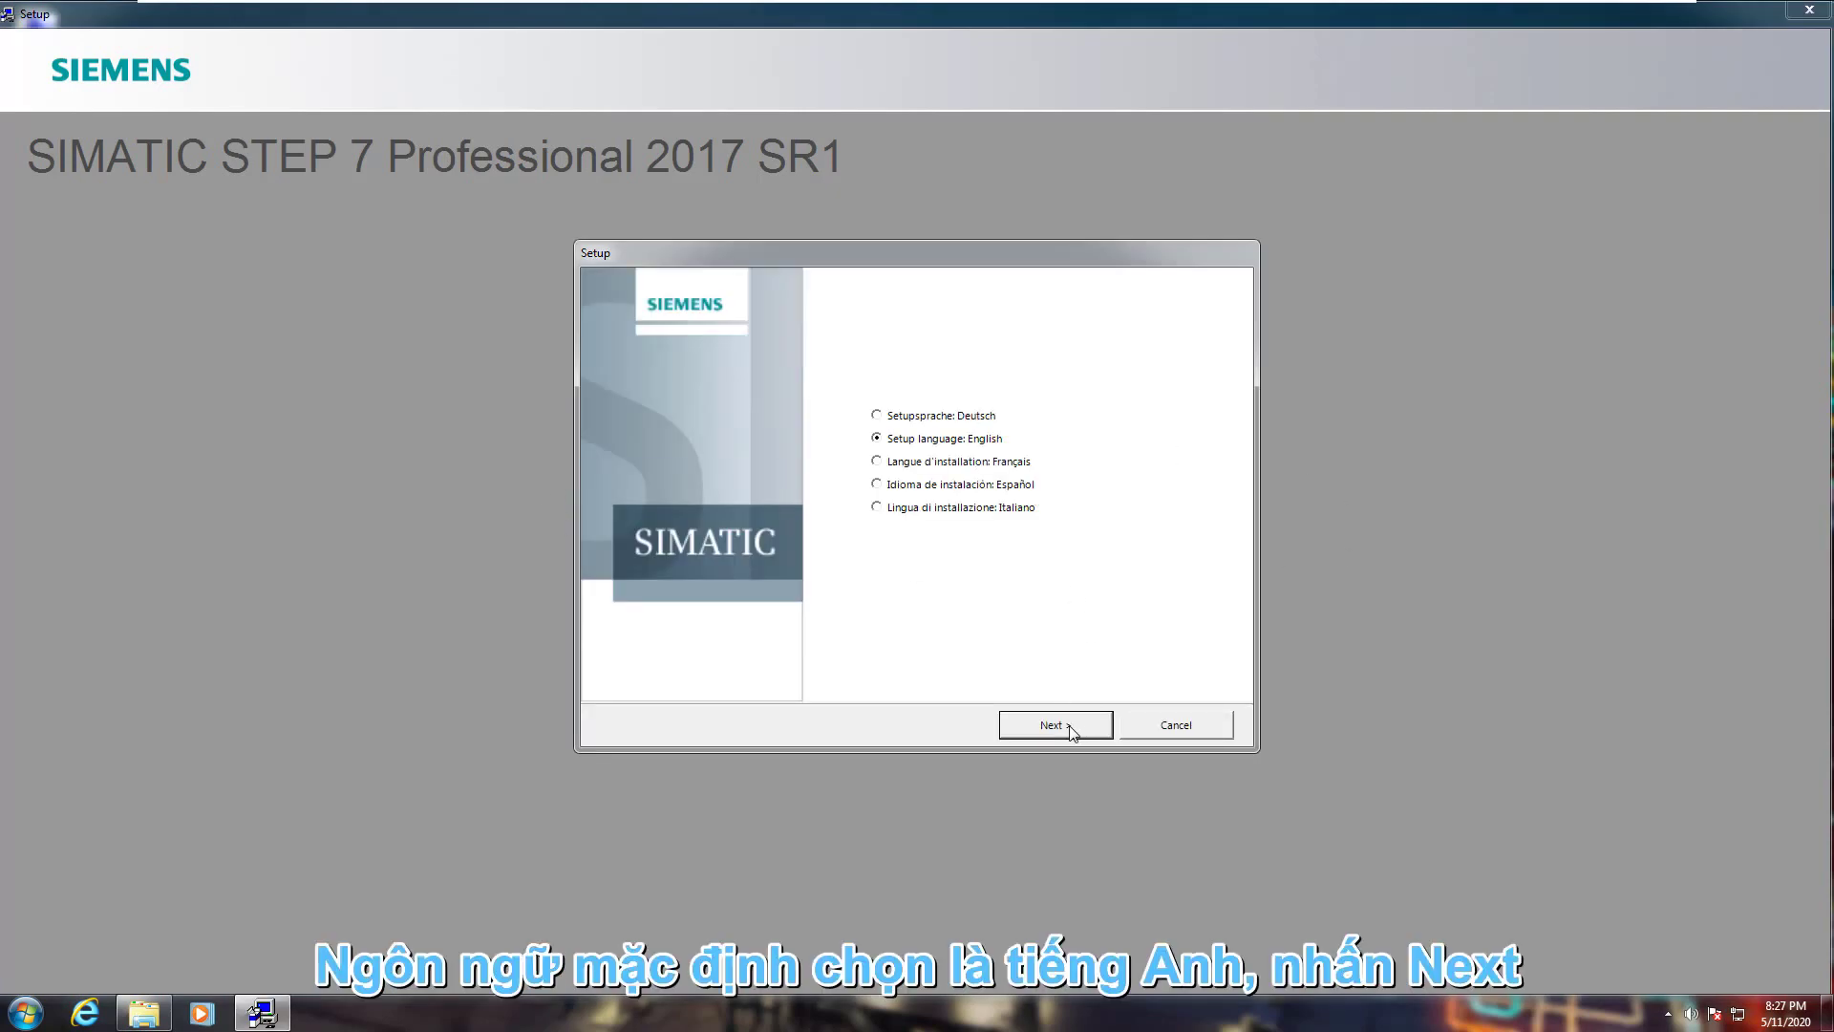
- Keep English, continue past the product notice, and accept the license agreements
click(1056, 726)
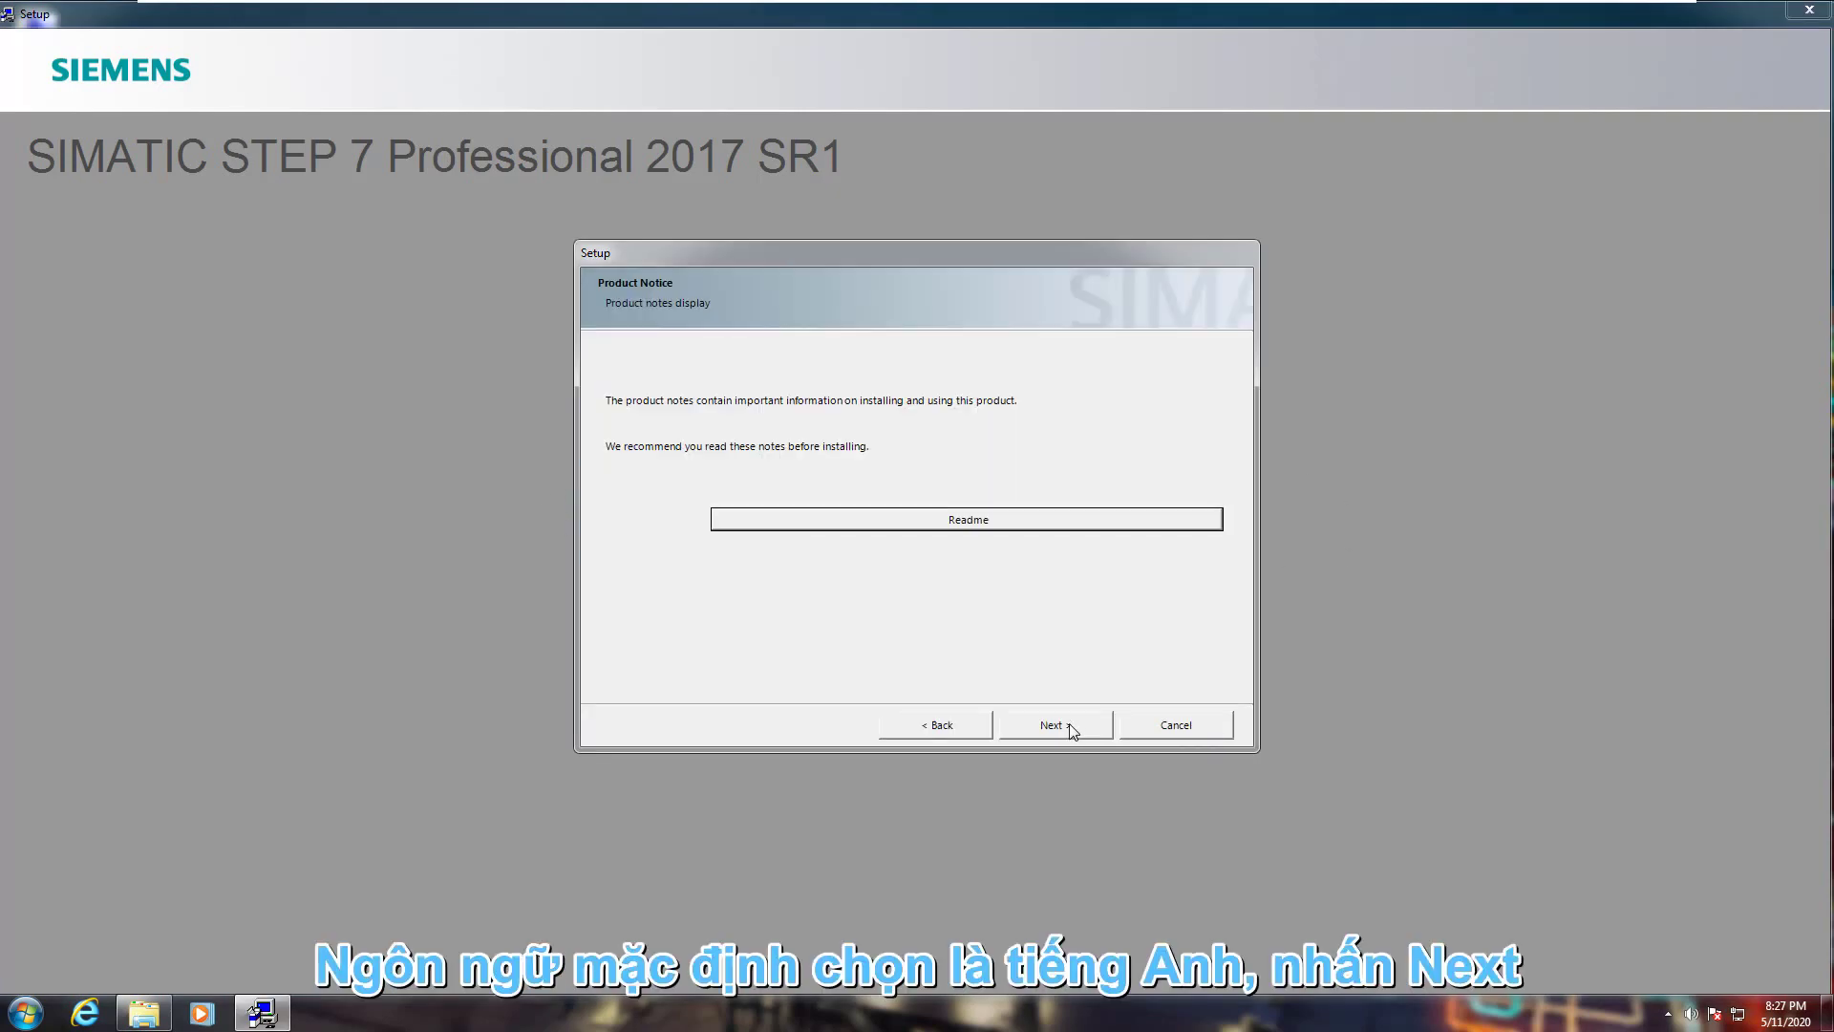
click(1044, 728)
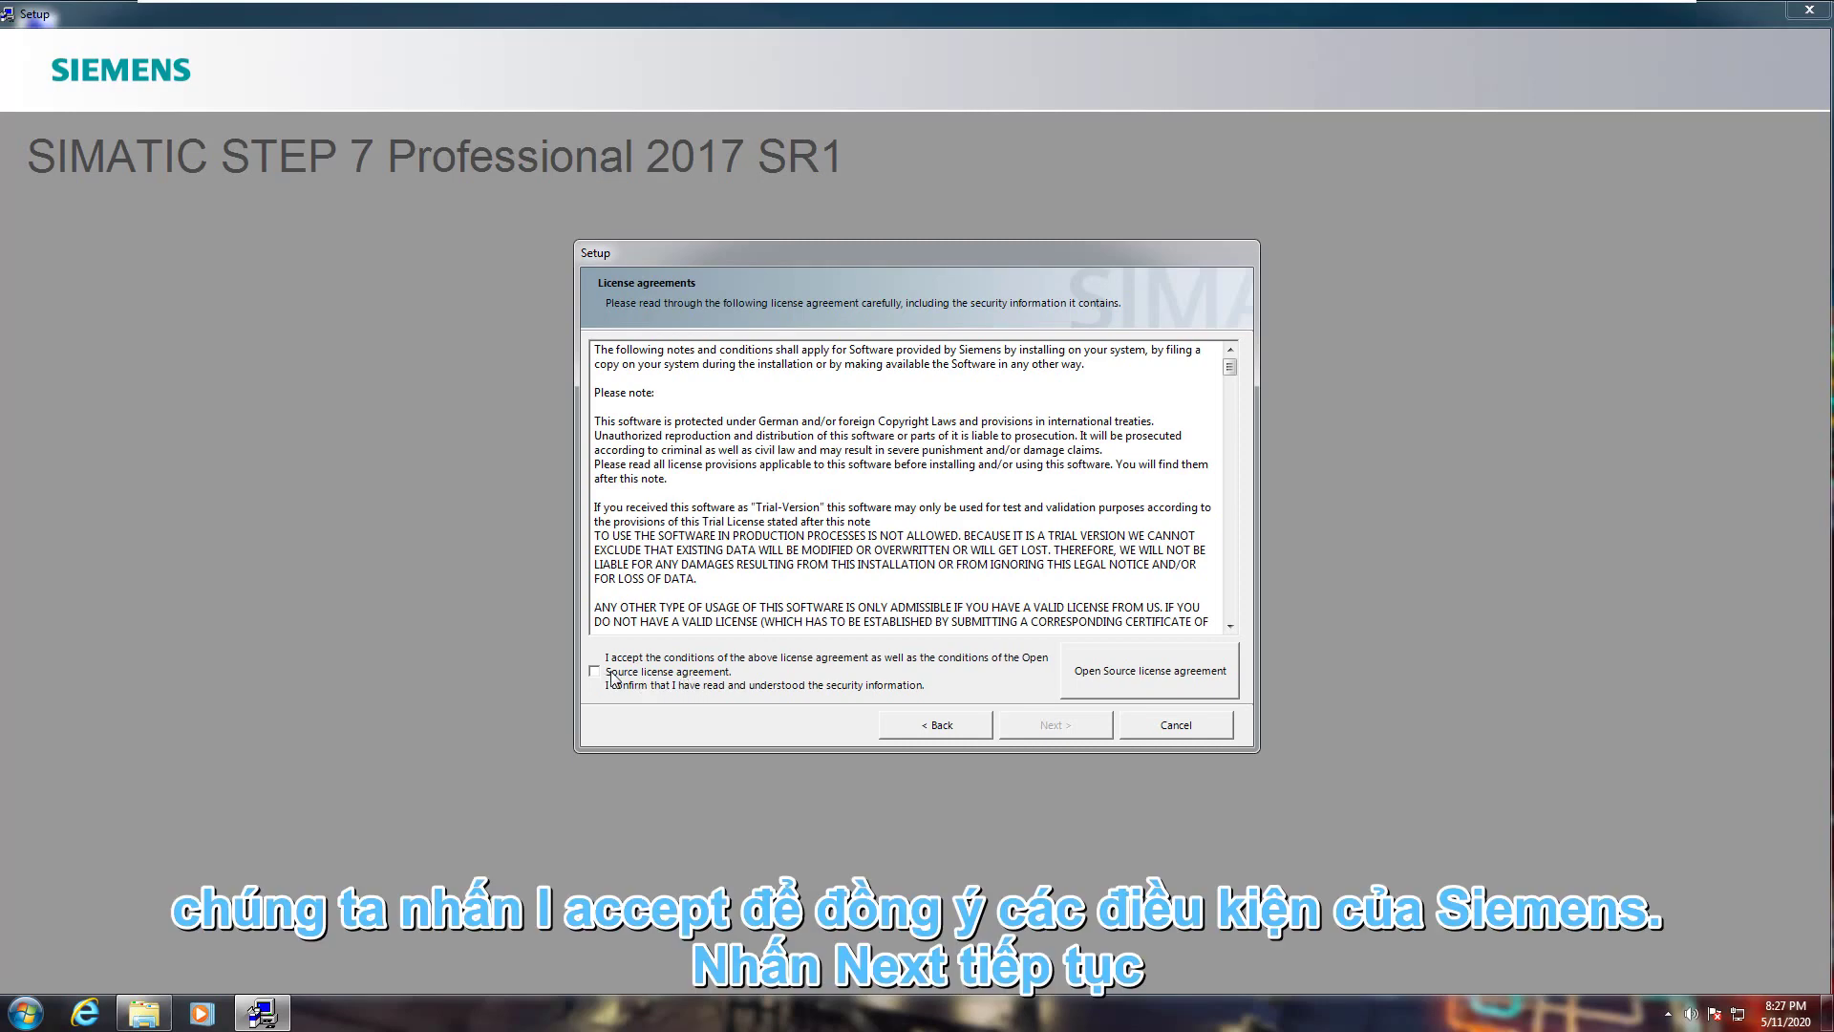
click(651, 657)
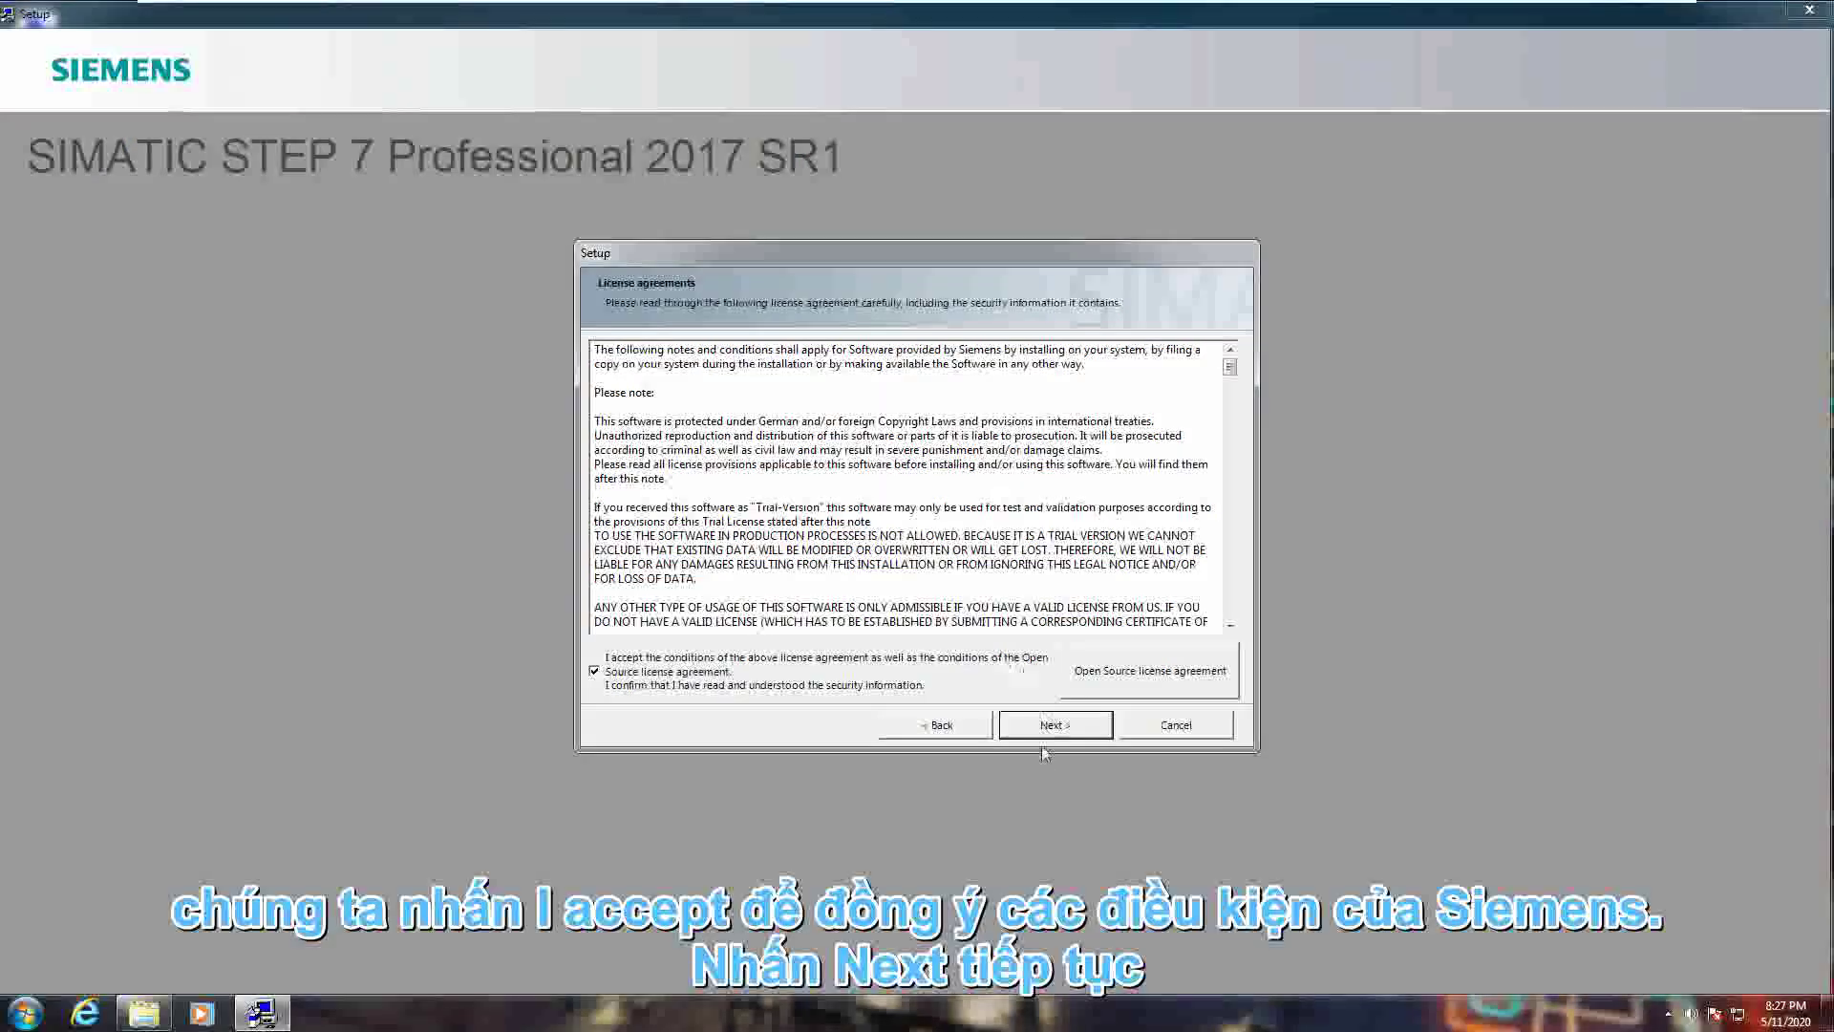
click(1055, 725)
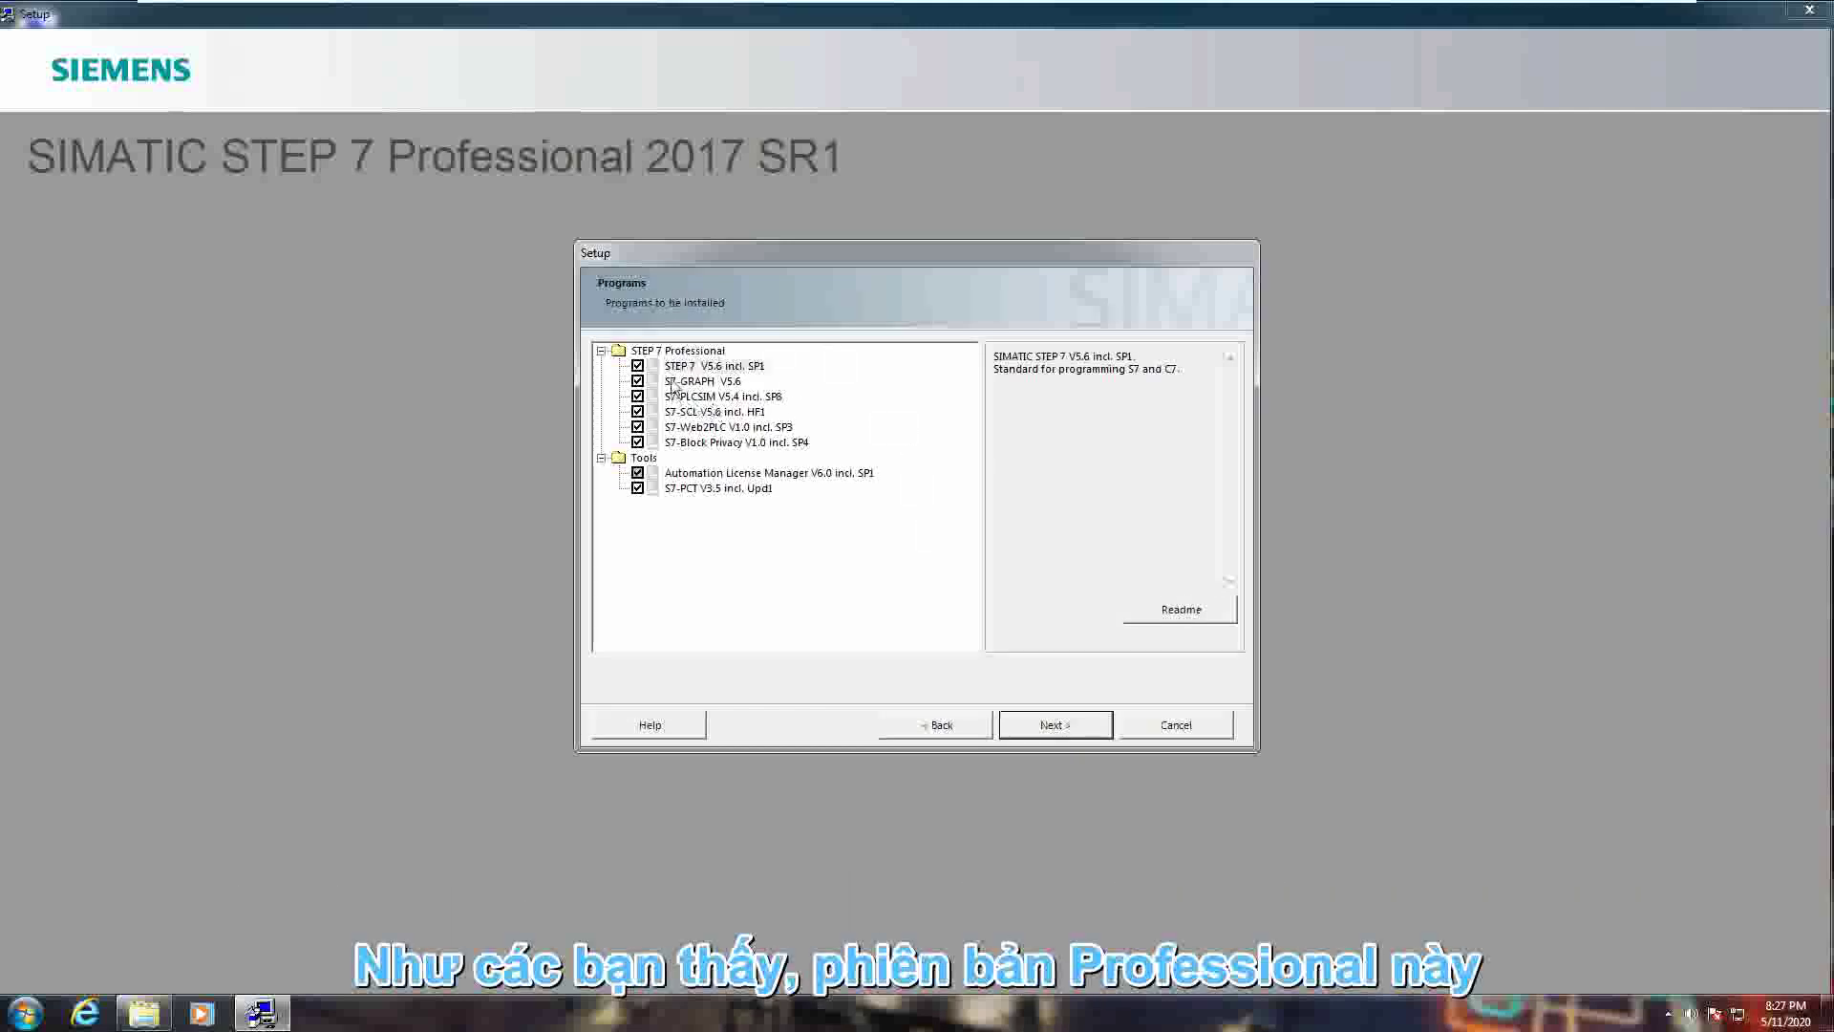
- Review each component's description, toggling S7-GRAPH V5.6 off and back on so all stay selected
click(718, 382)
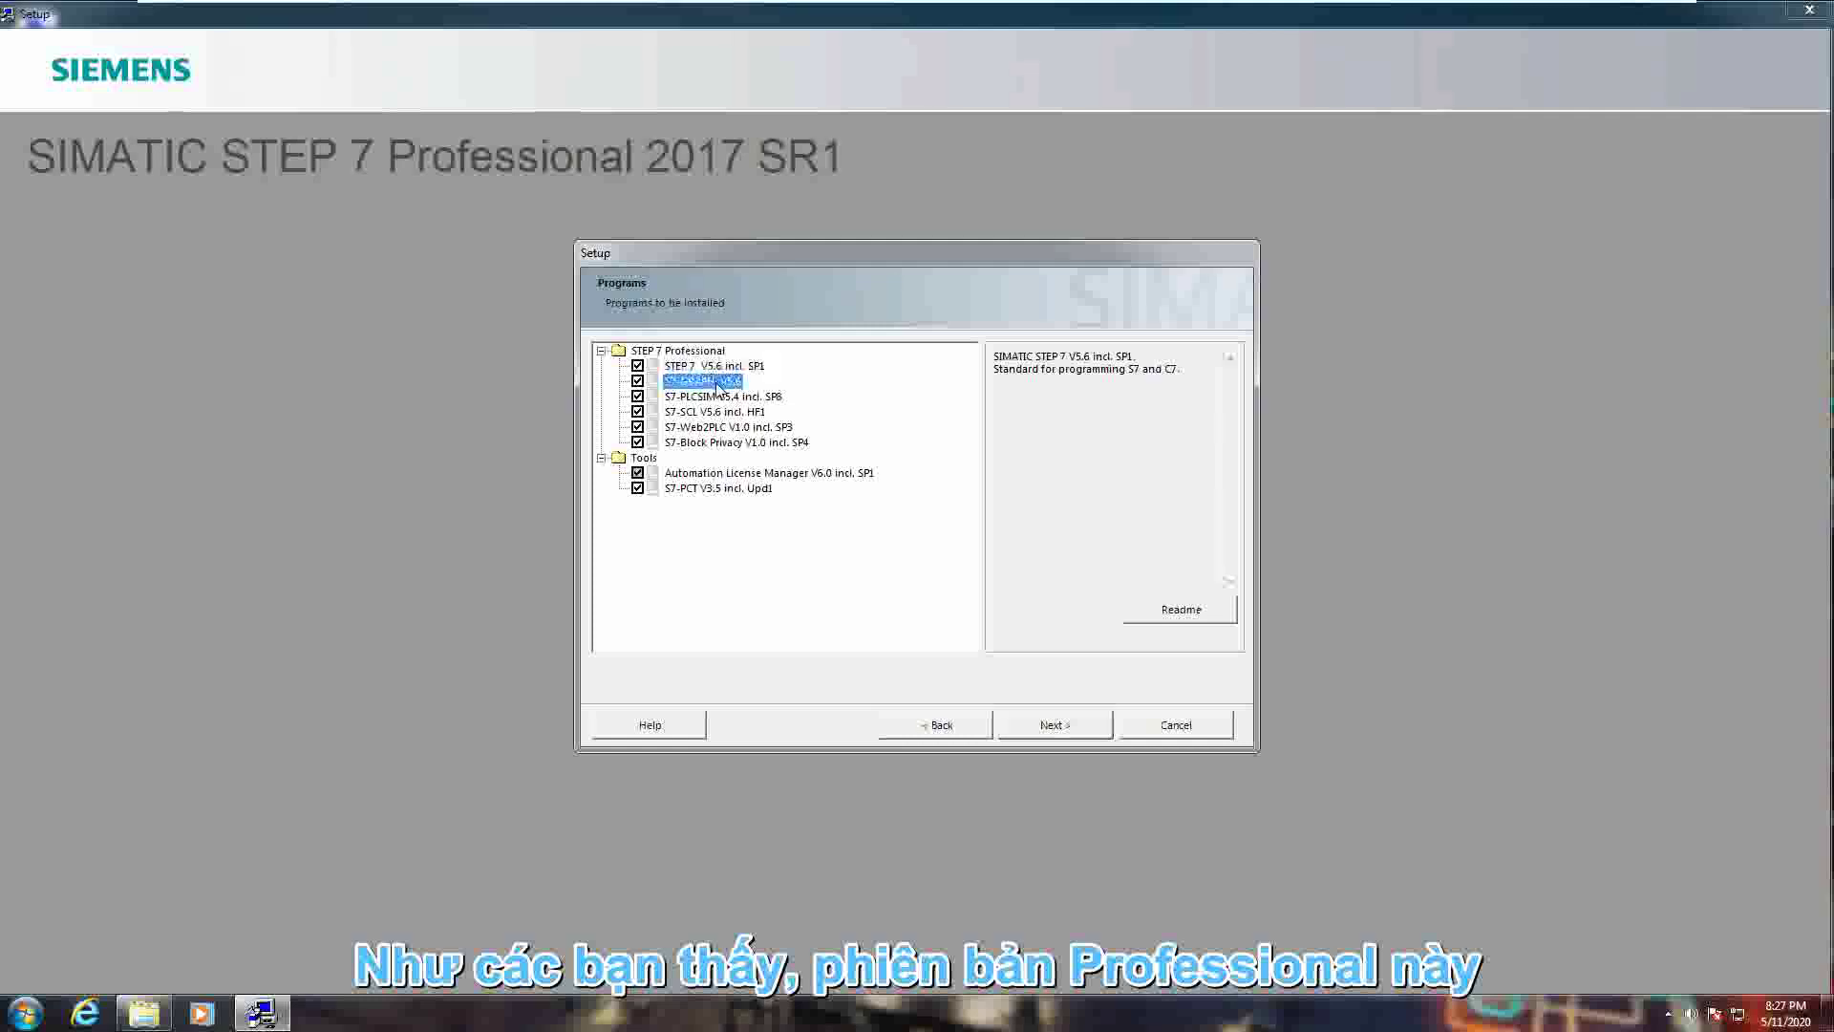
click(720, 367)
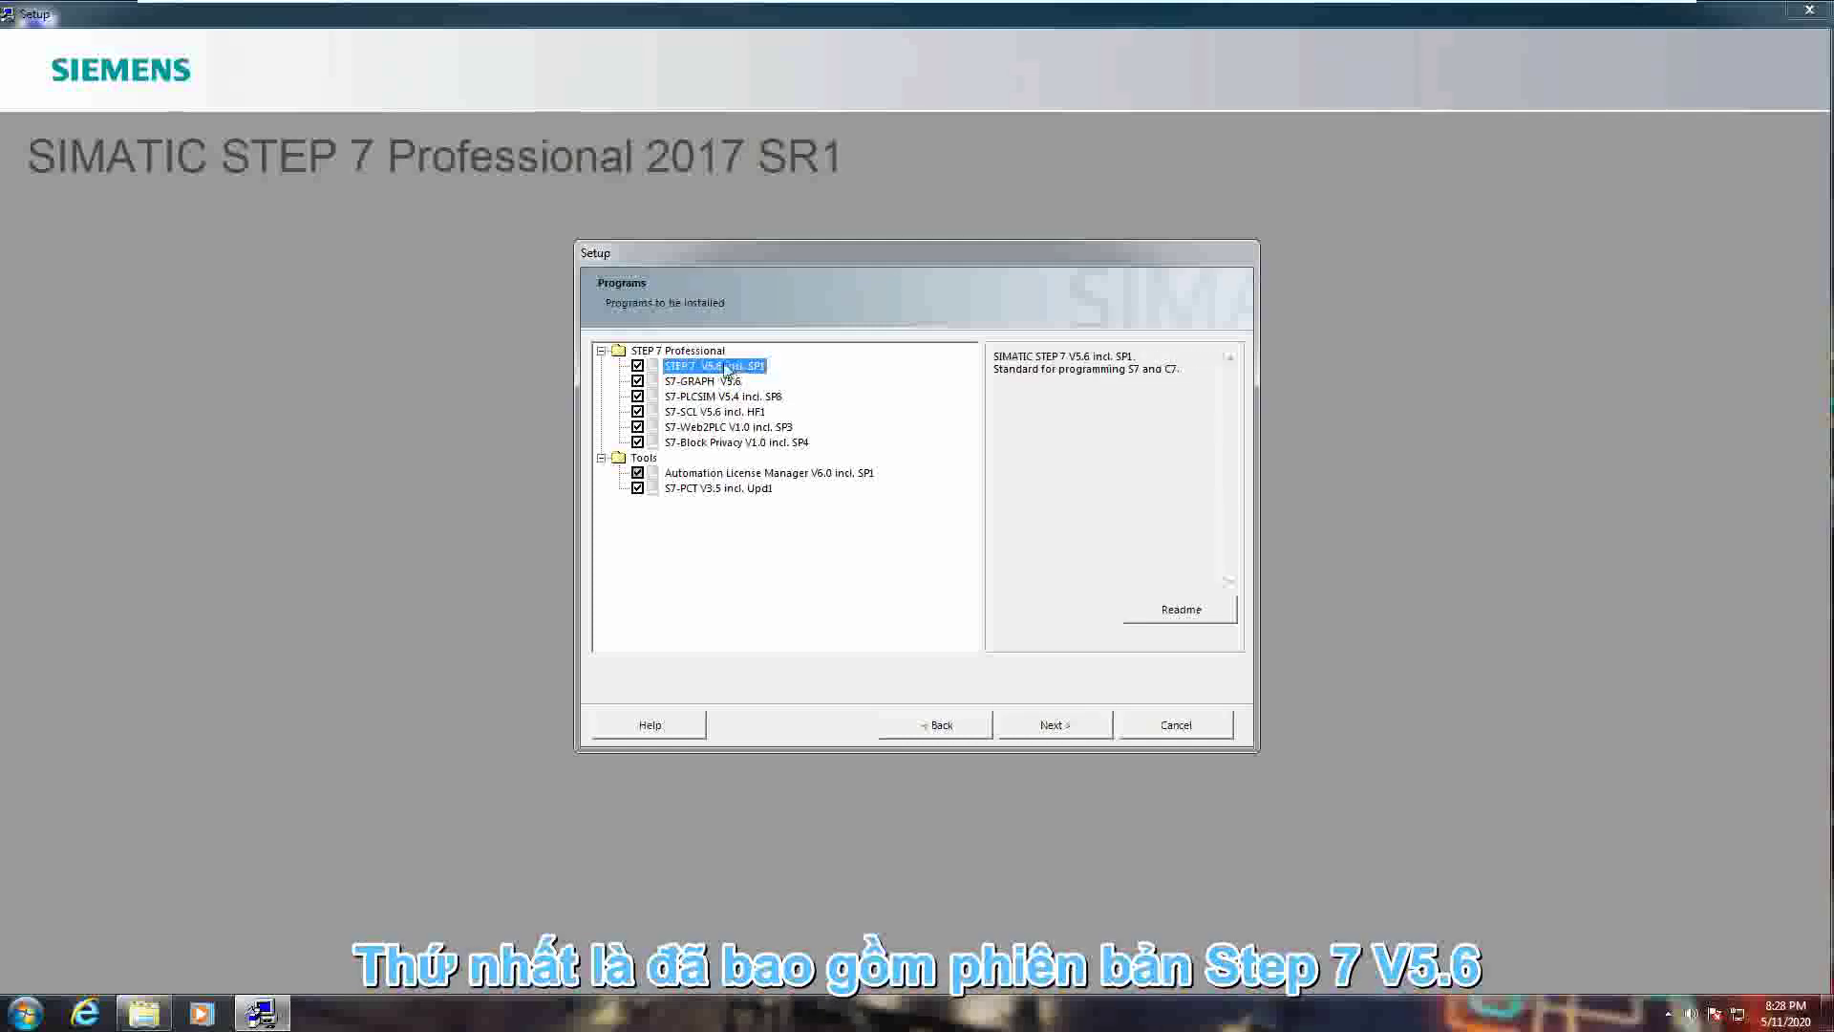
click(695, 382)
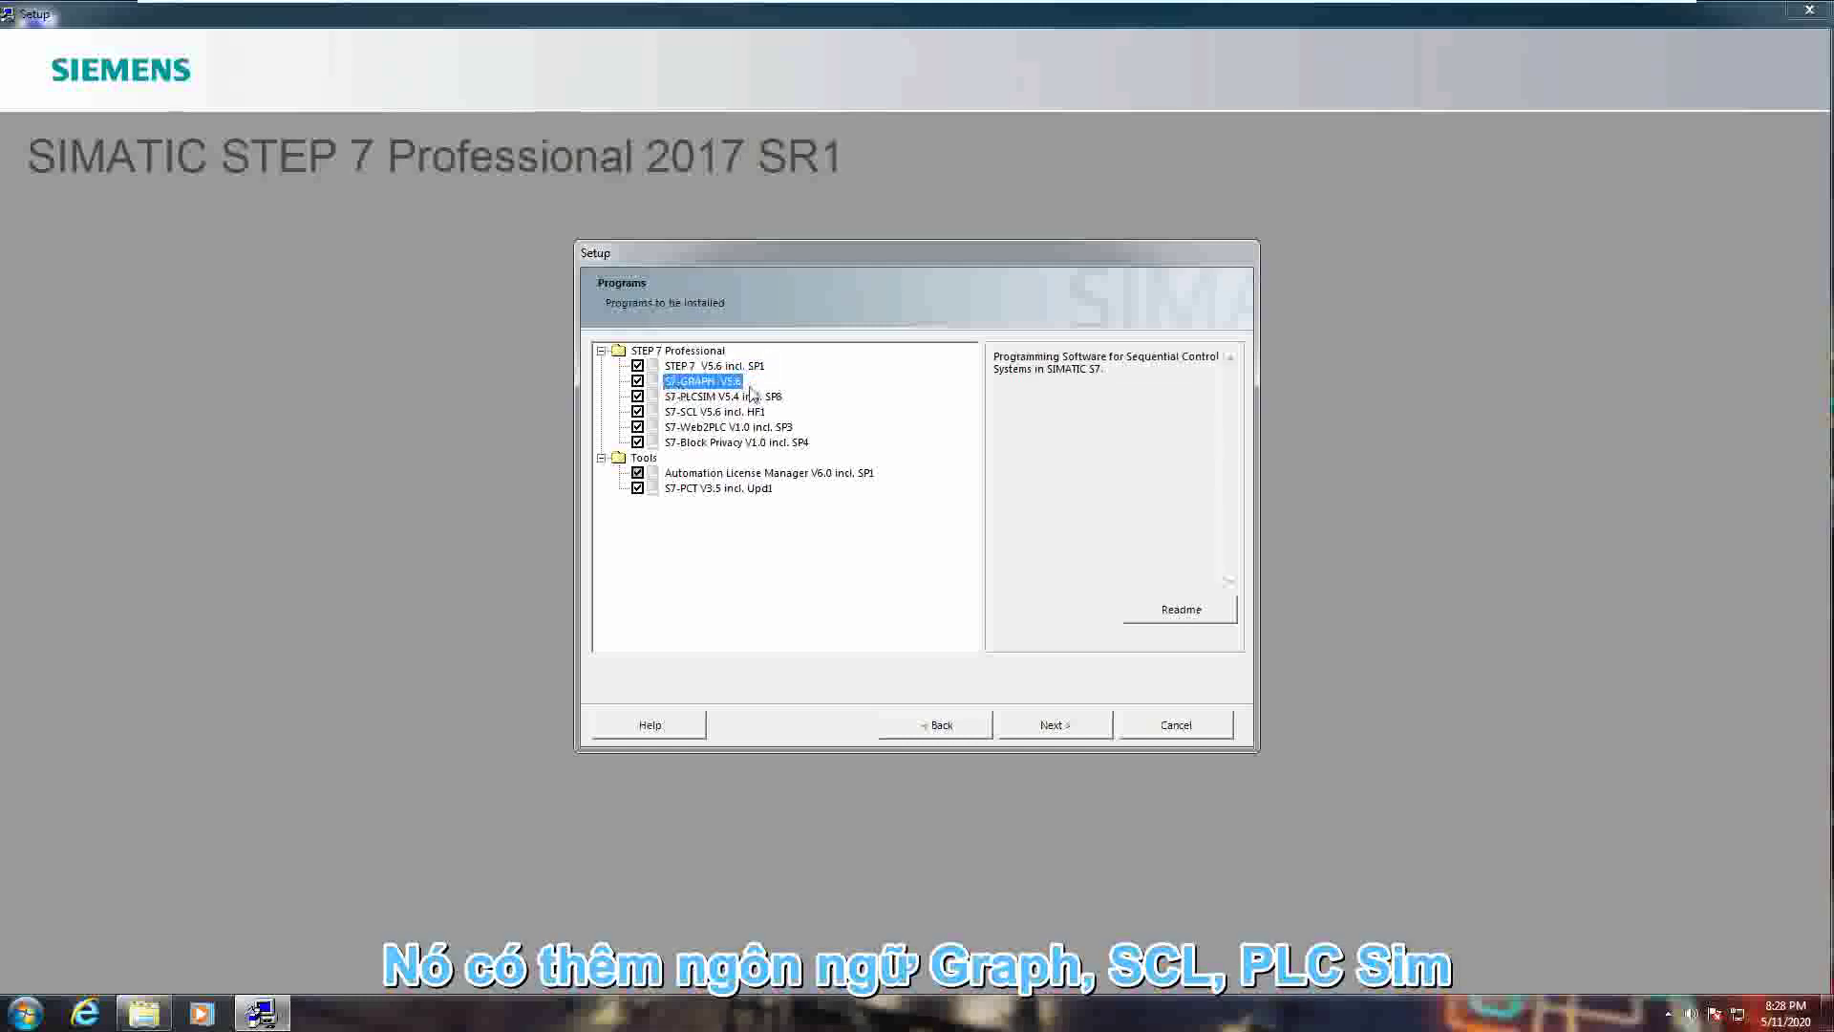
click(697, 412)
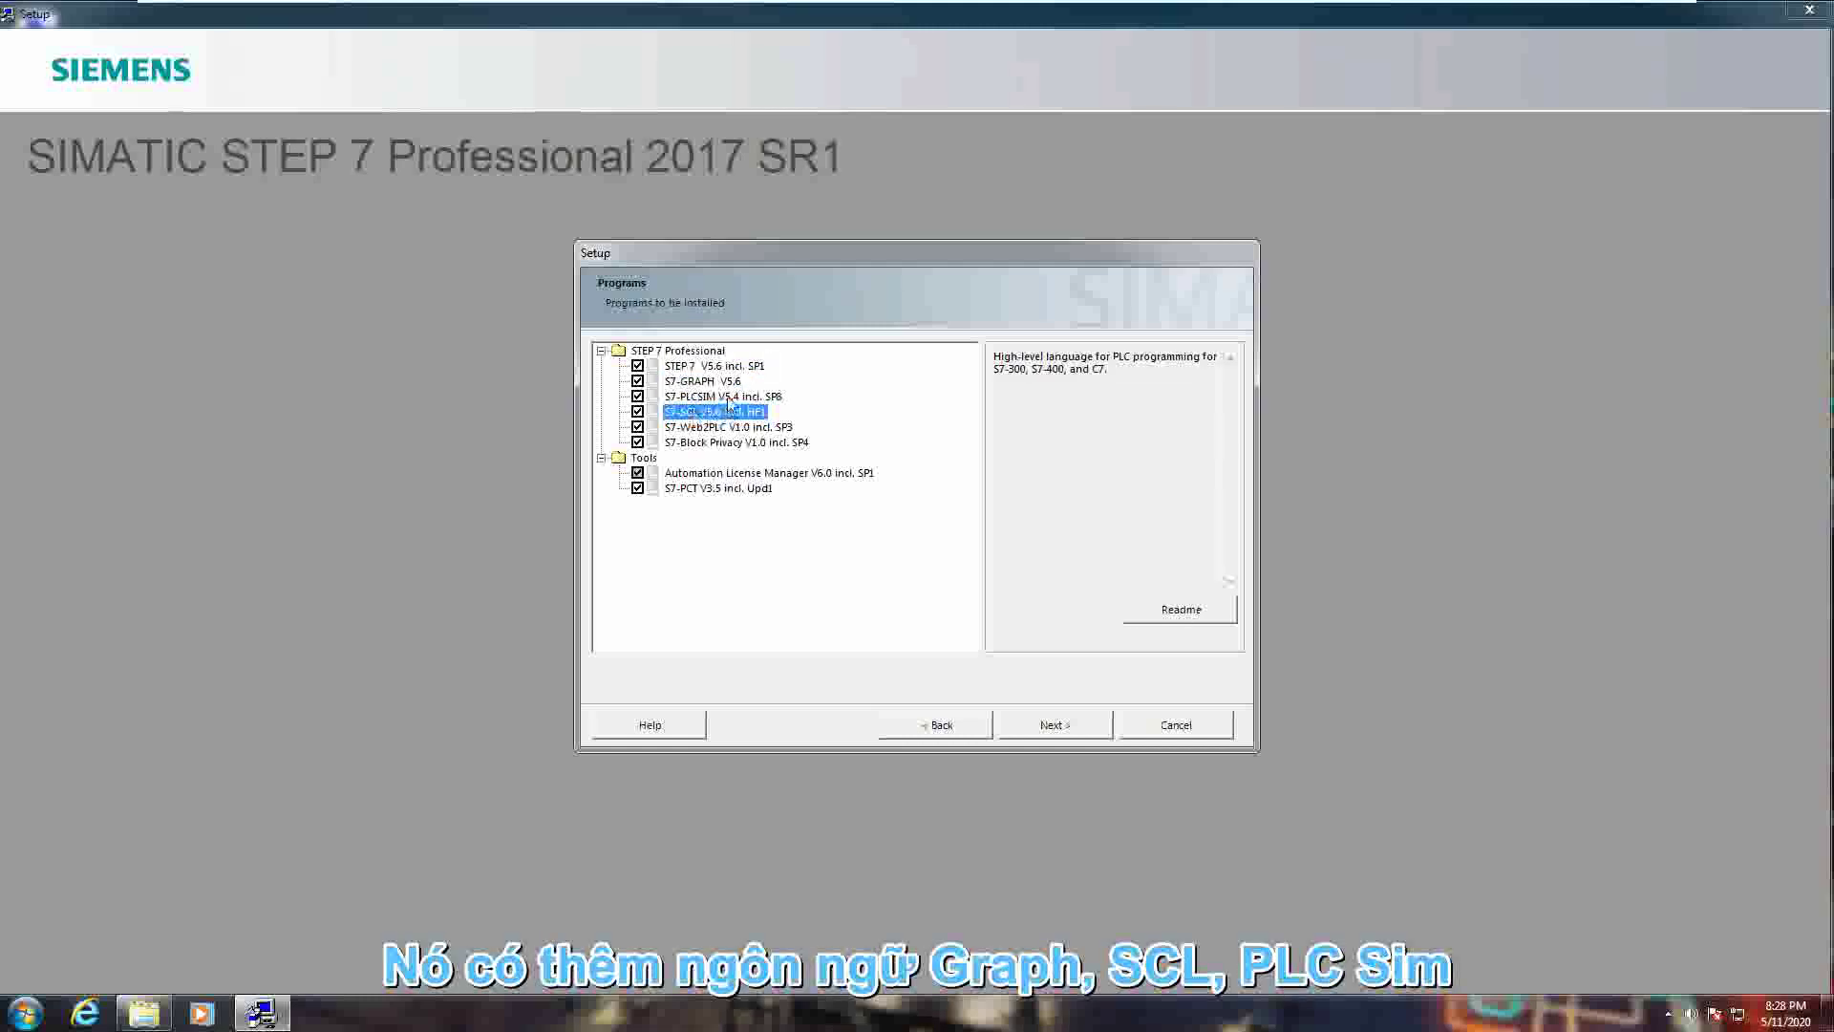
click(696, 397)
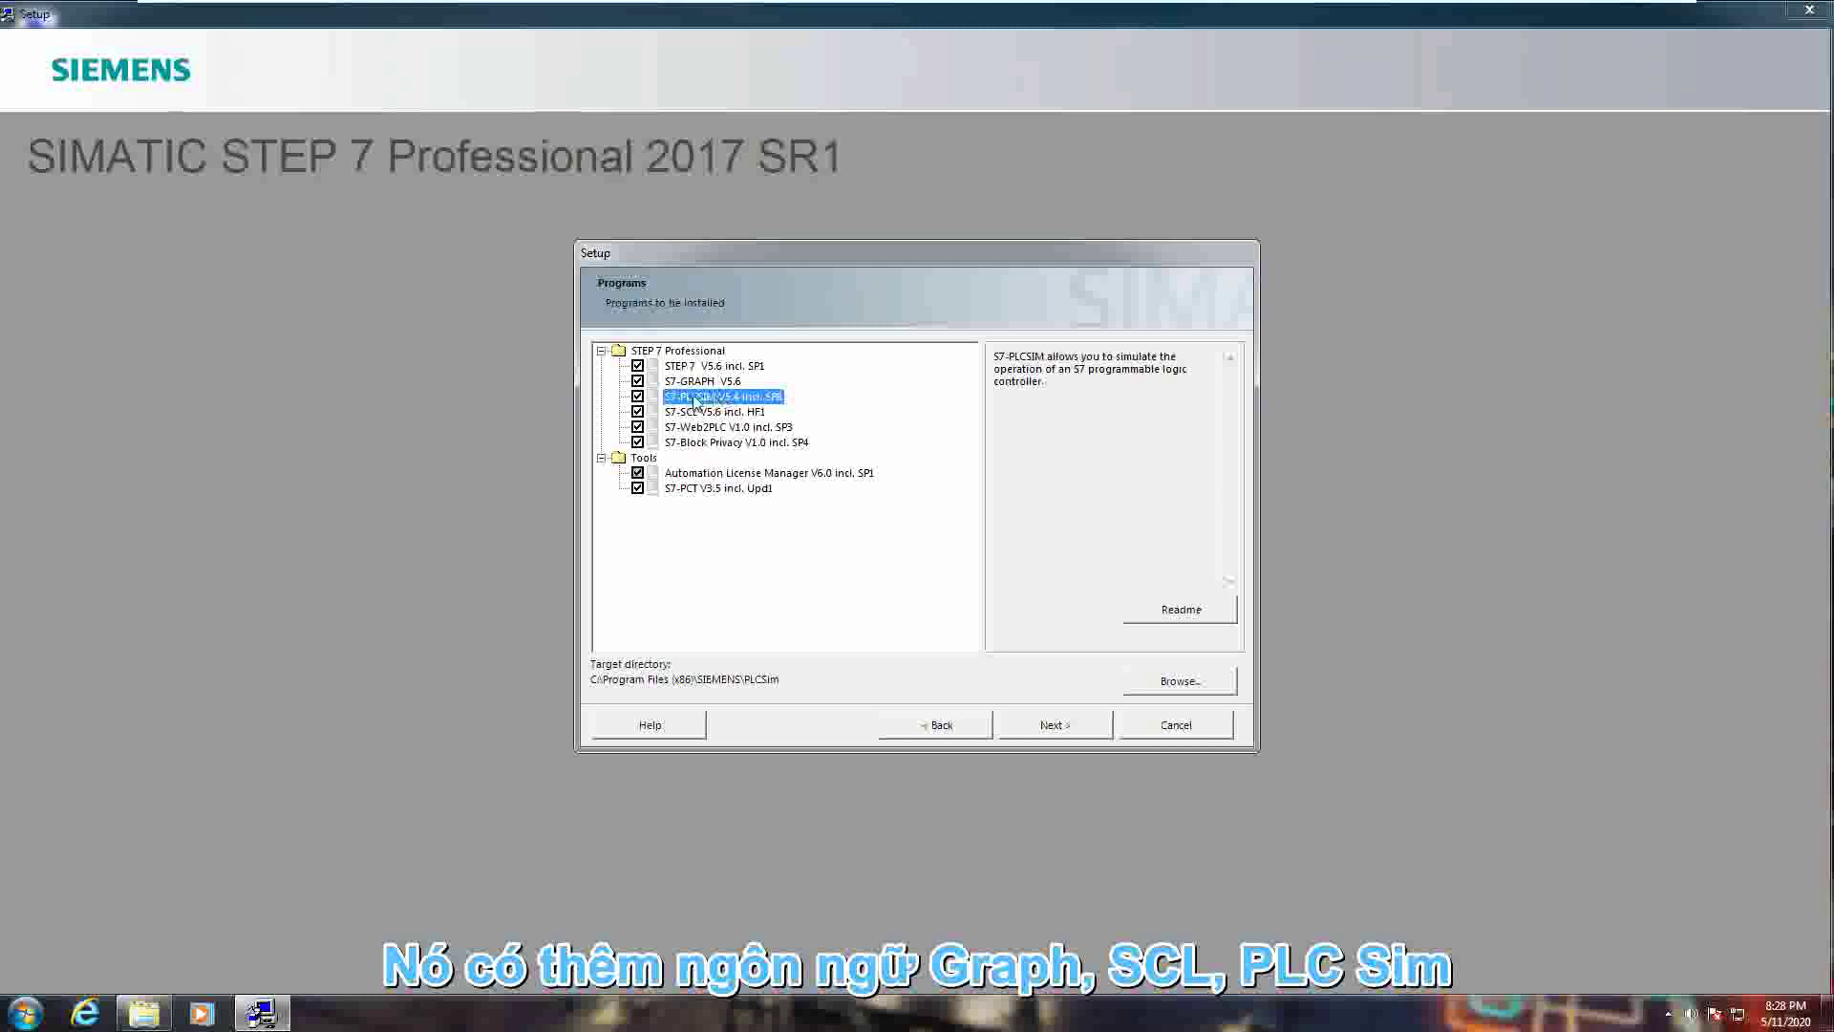
click(707, 441)
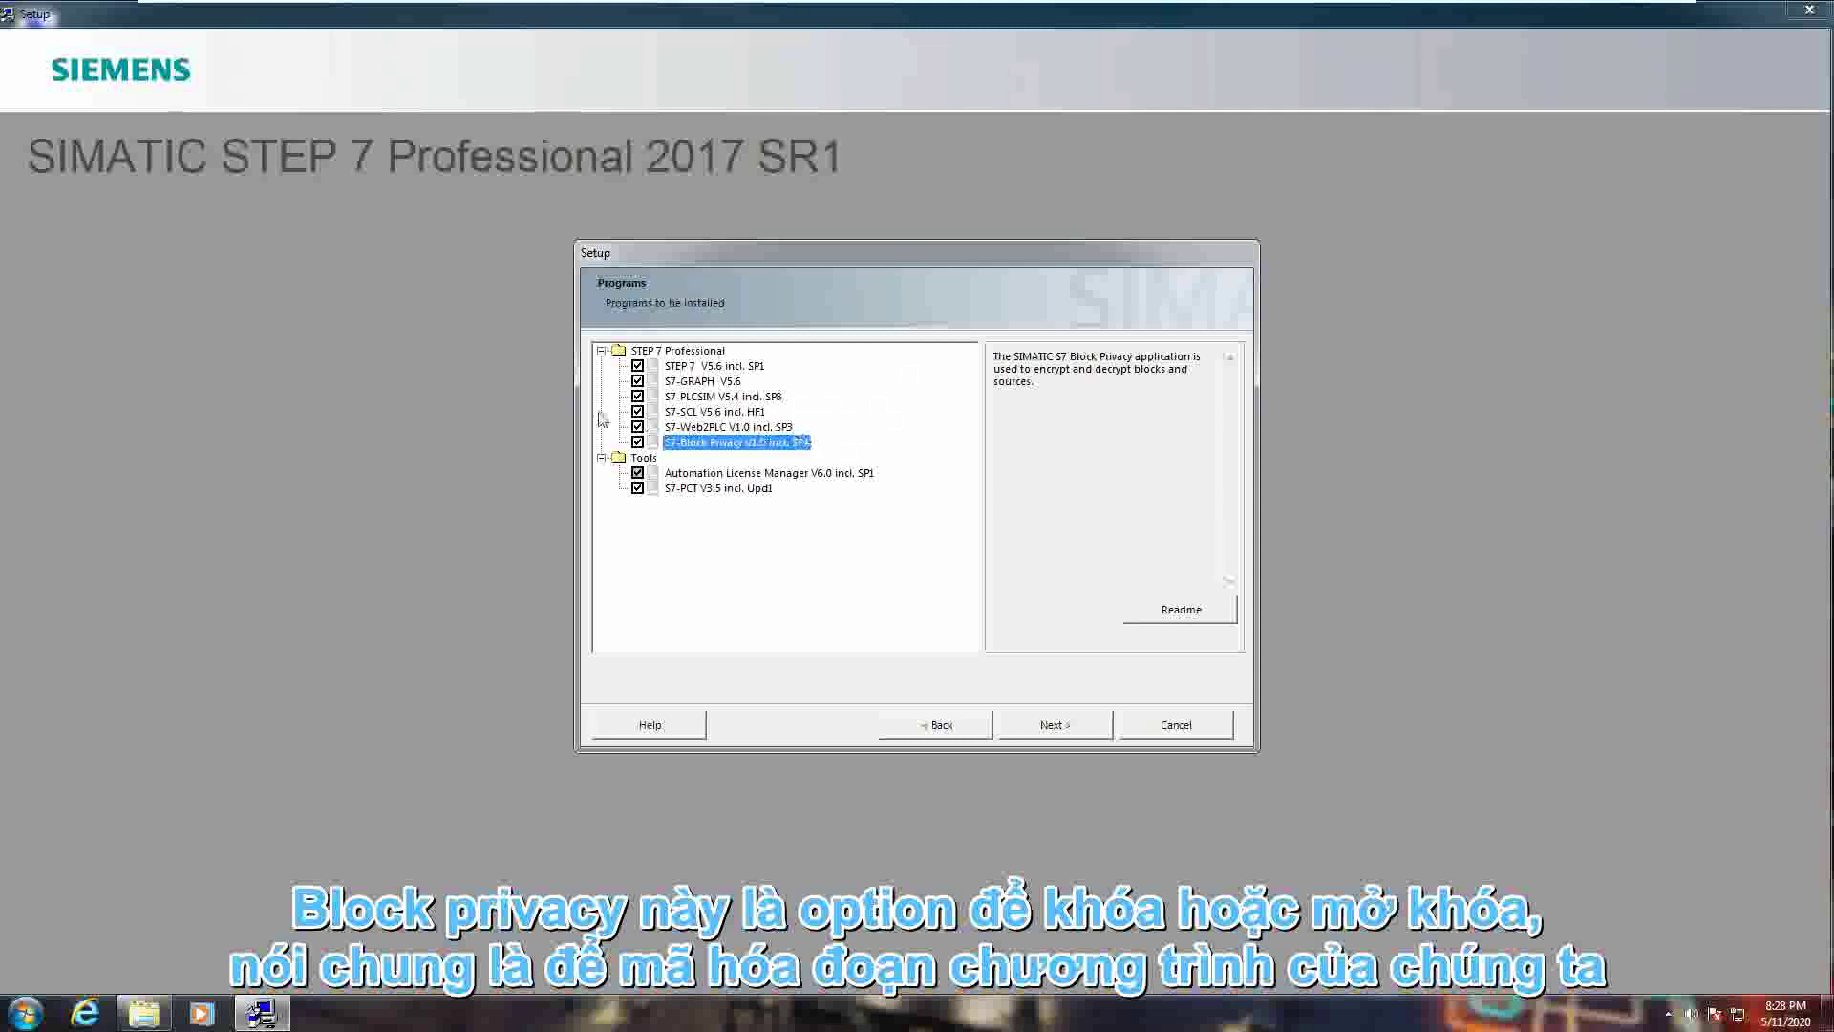
click(637, 381)
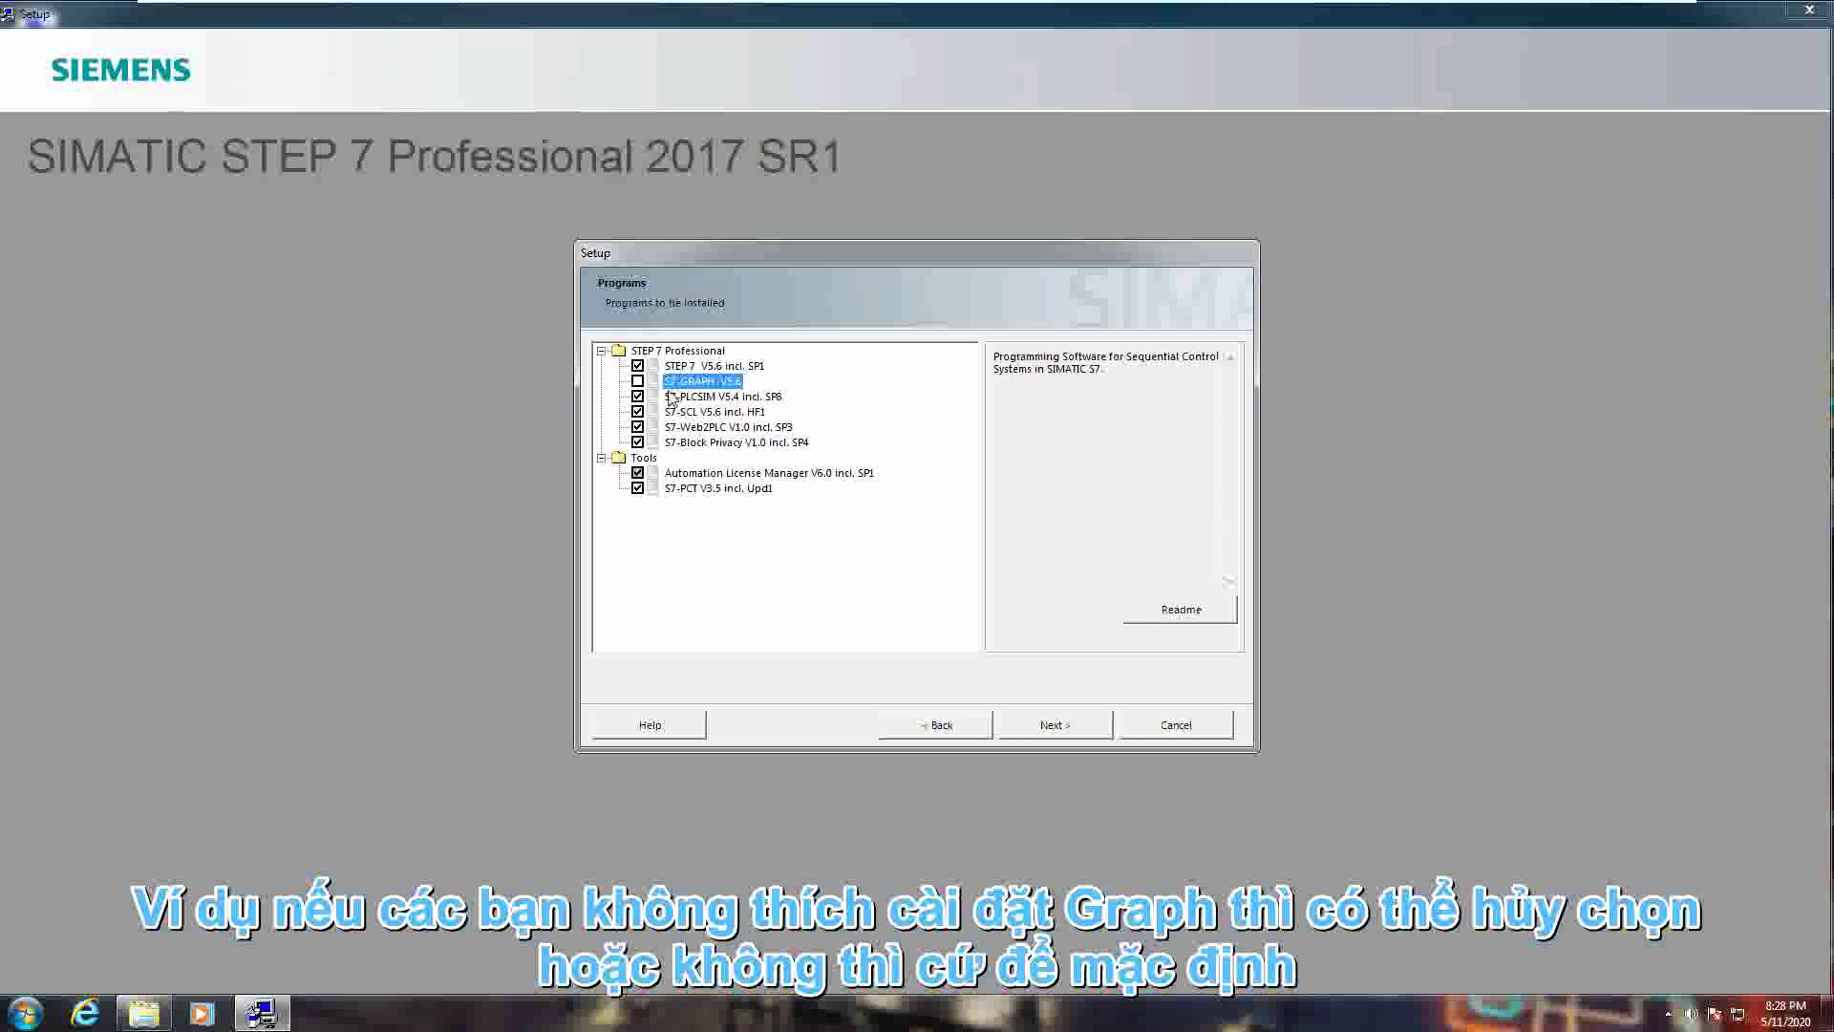
click(637, 381)
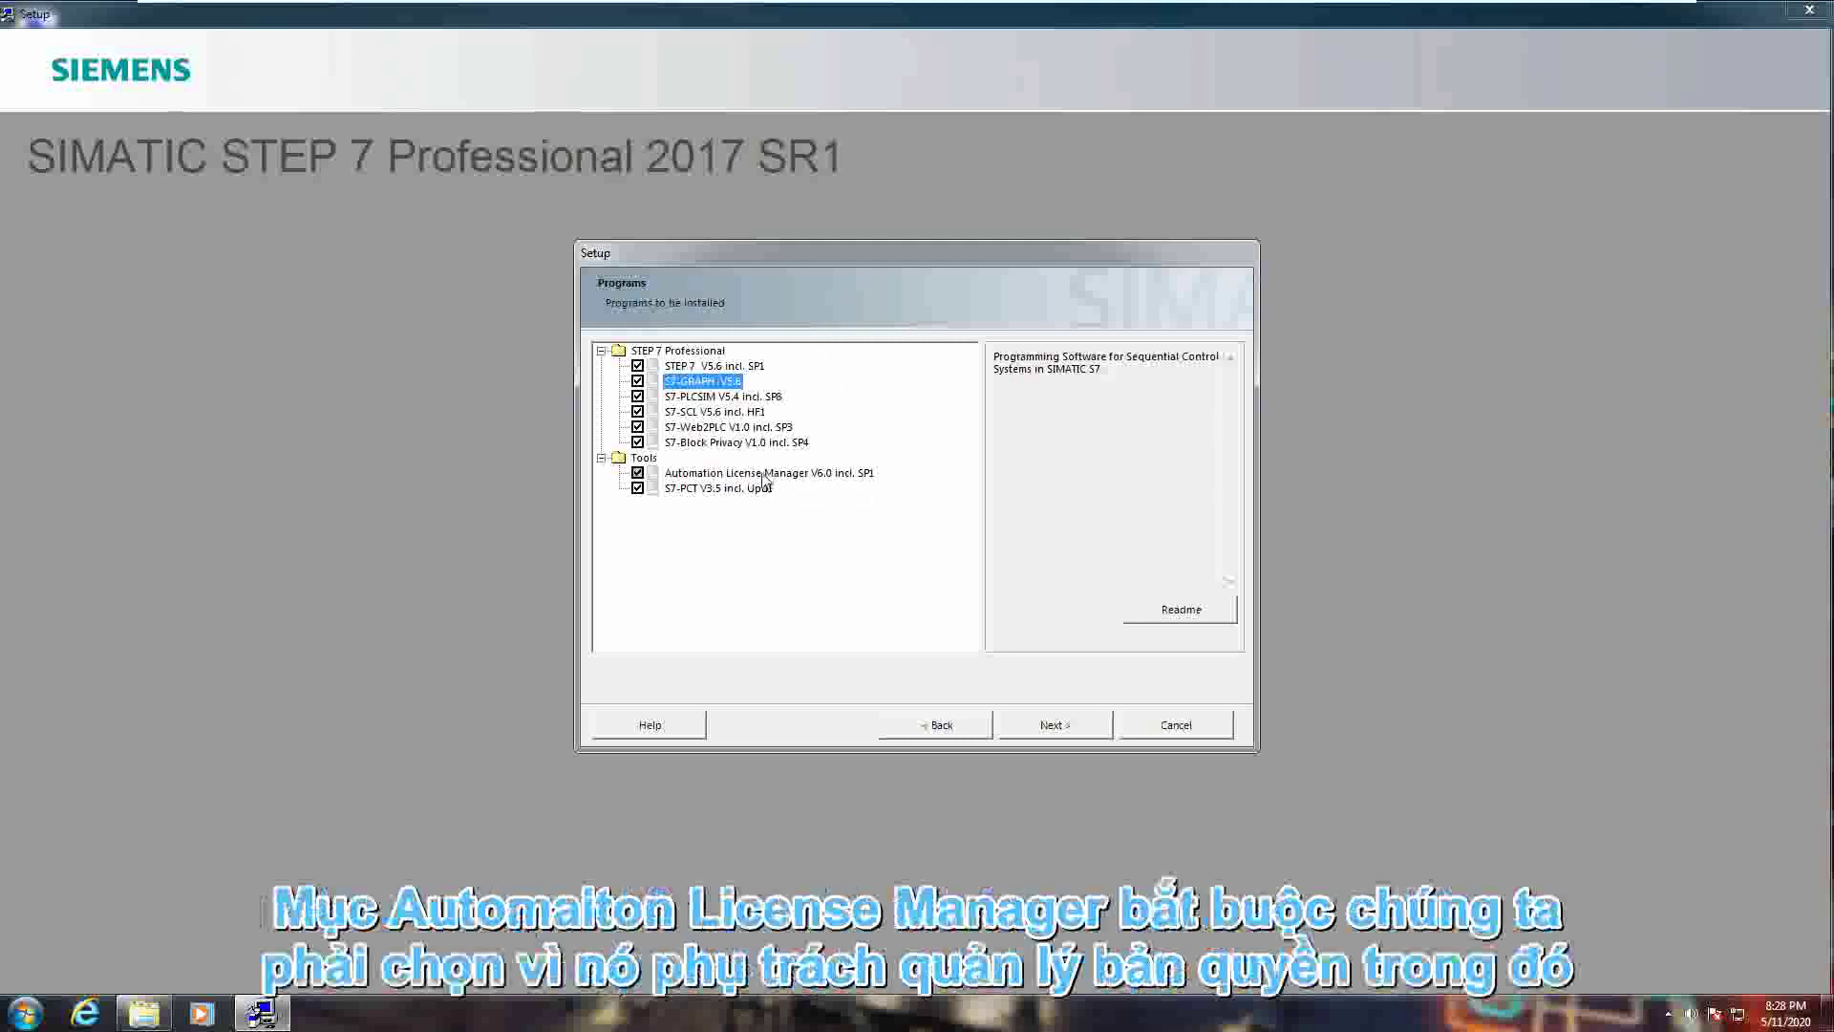
click(827, 475)
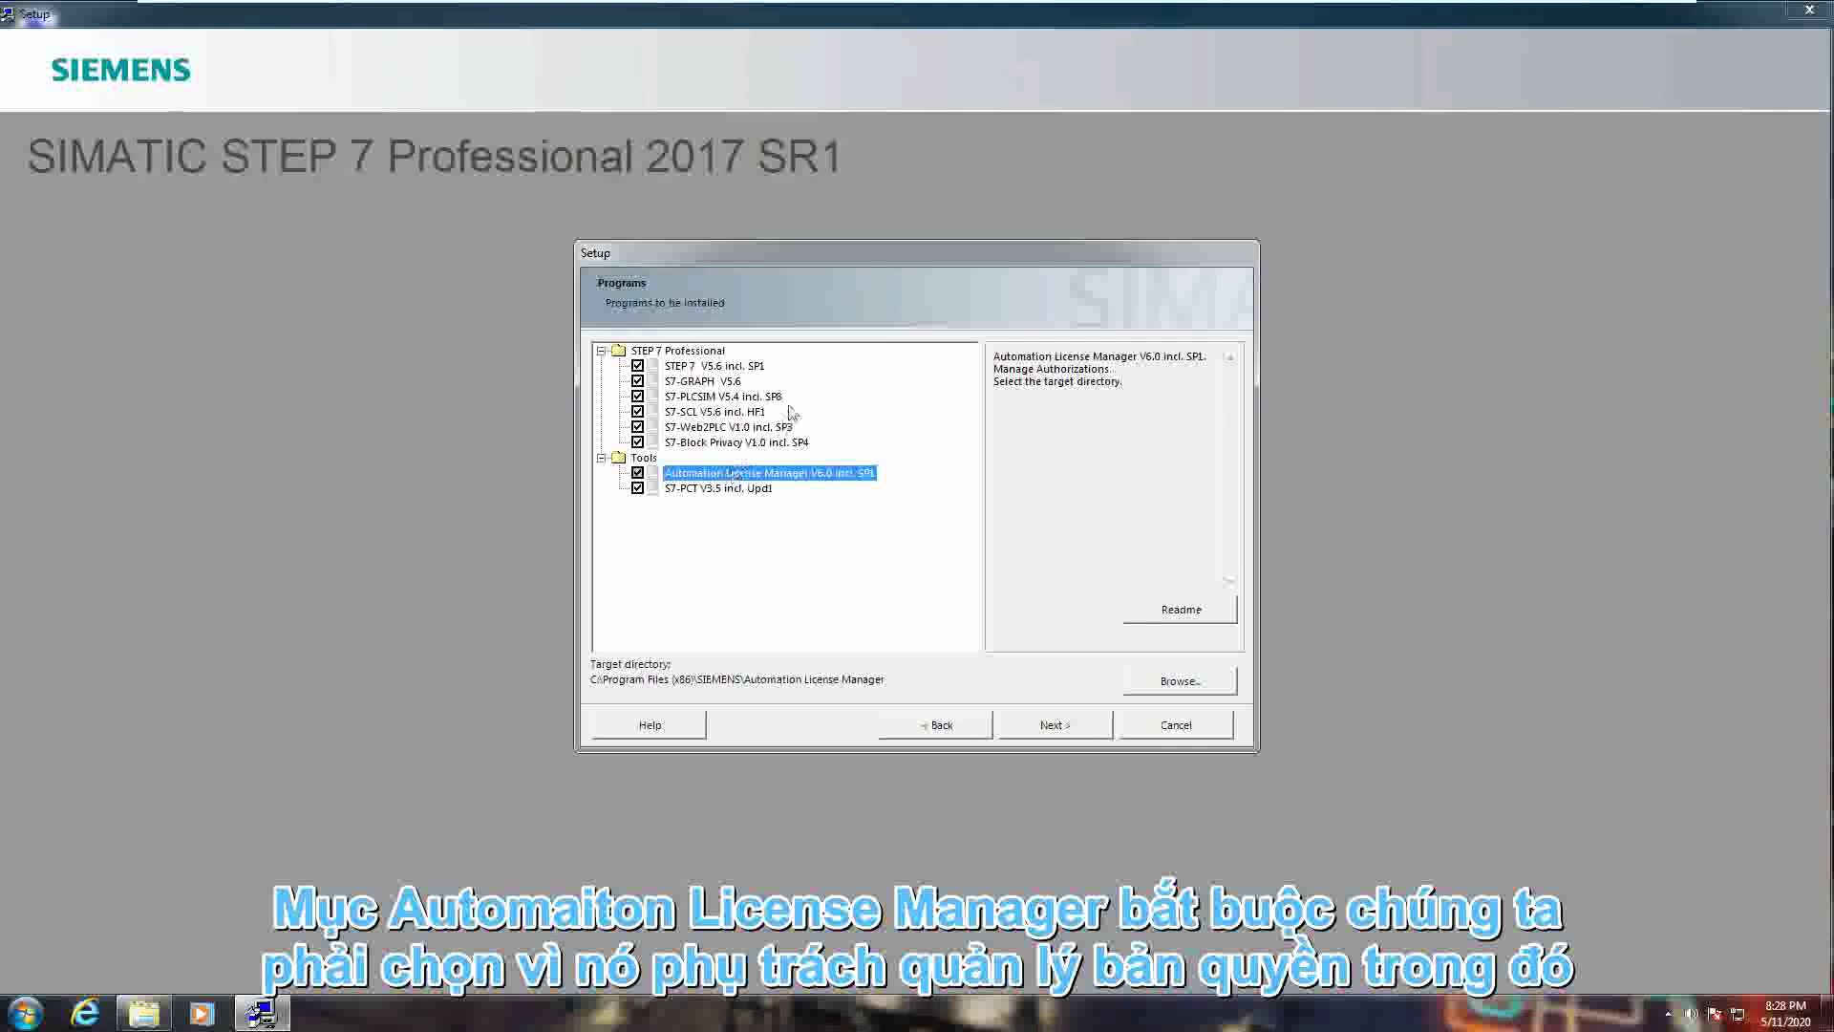
click(755, 489)
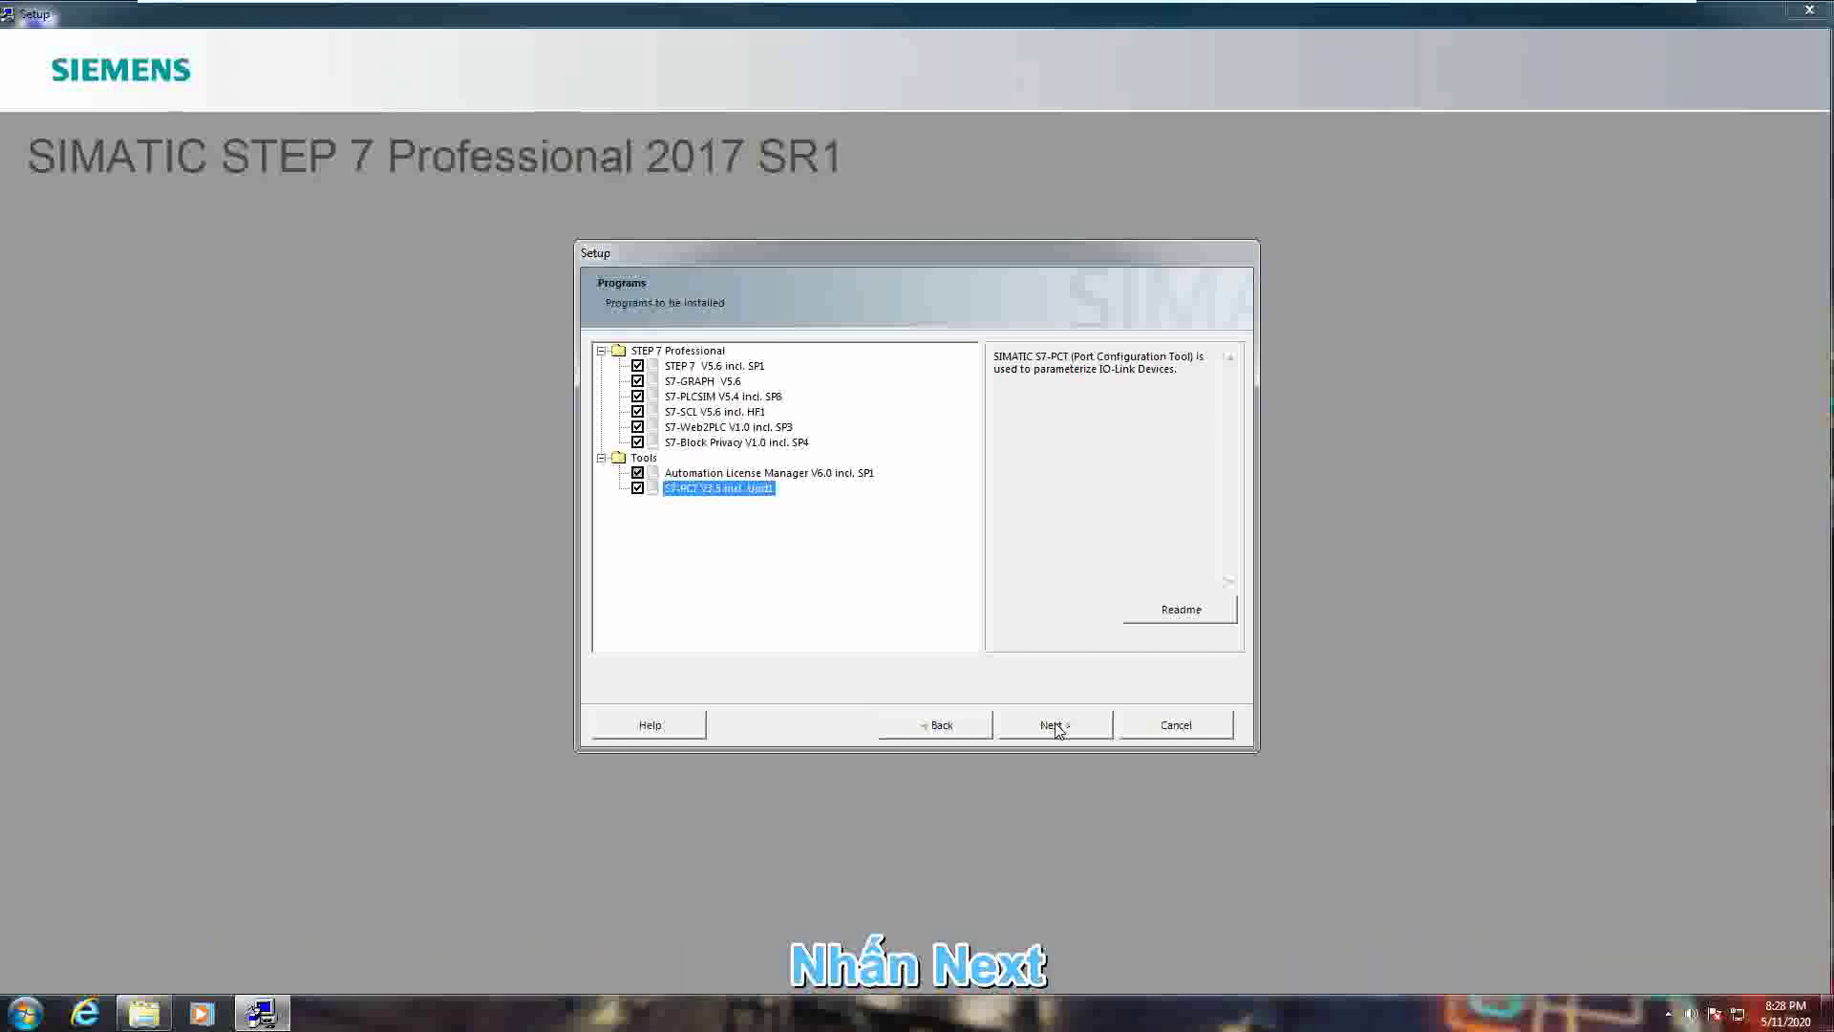
- Accept the changes to the system settings and continue to the summary
click(1057, 731)
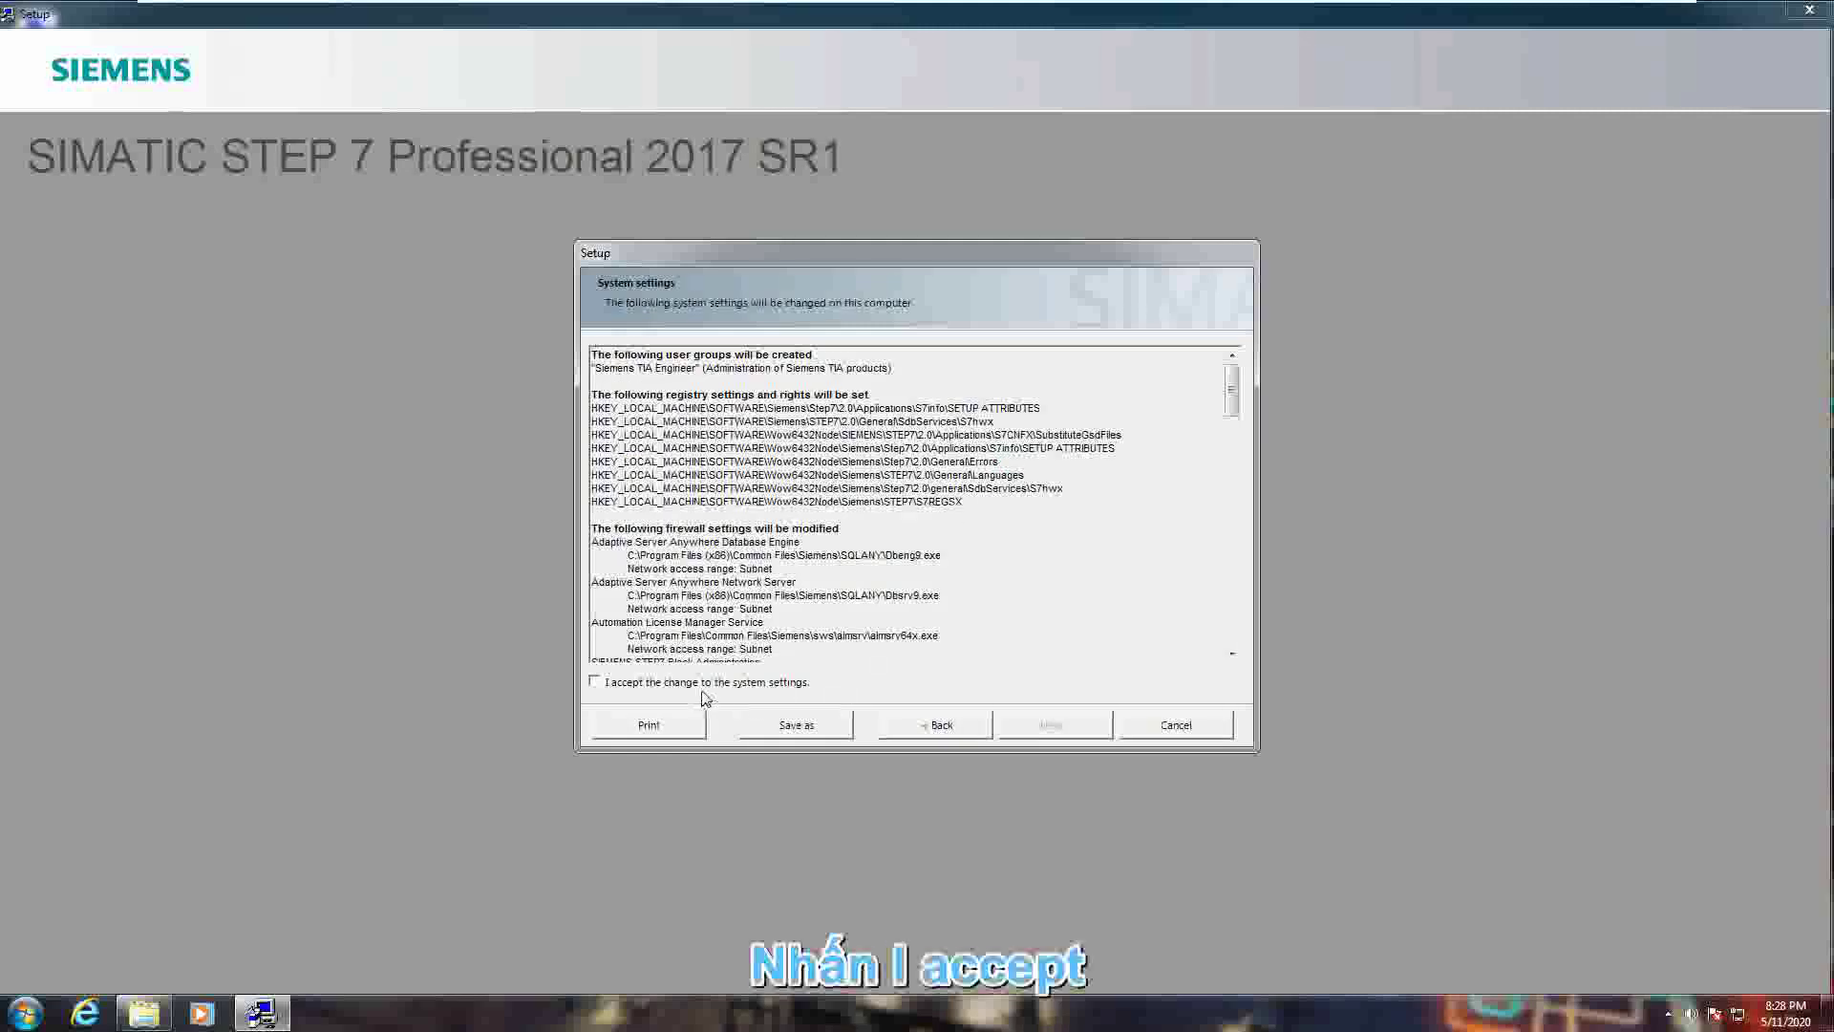
click(713, 681)
click(1045, 726)
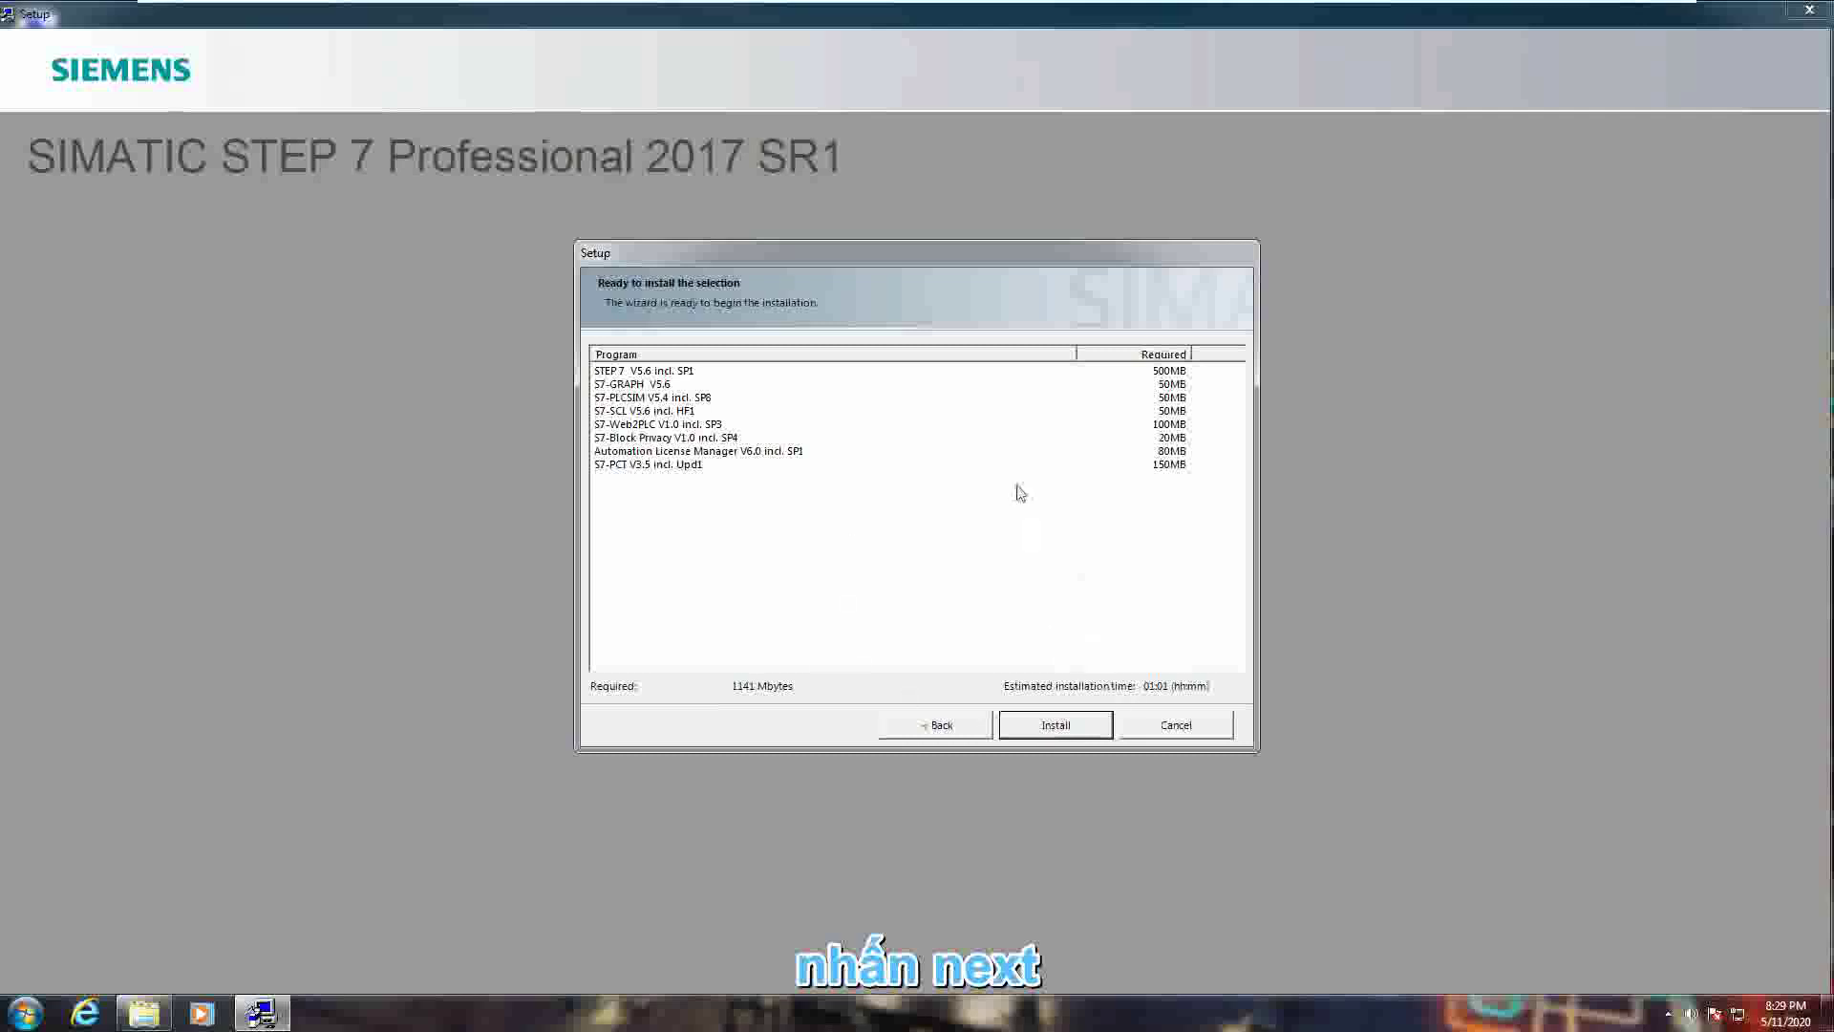
- Review summary entries for S7-GRAPH, S7-SCL, S7-PLCSIM, Block Privacy, S7-PCT and License Manager
click(747, 371)
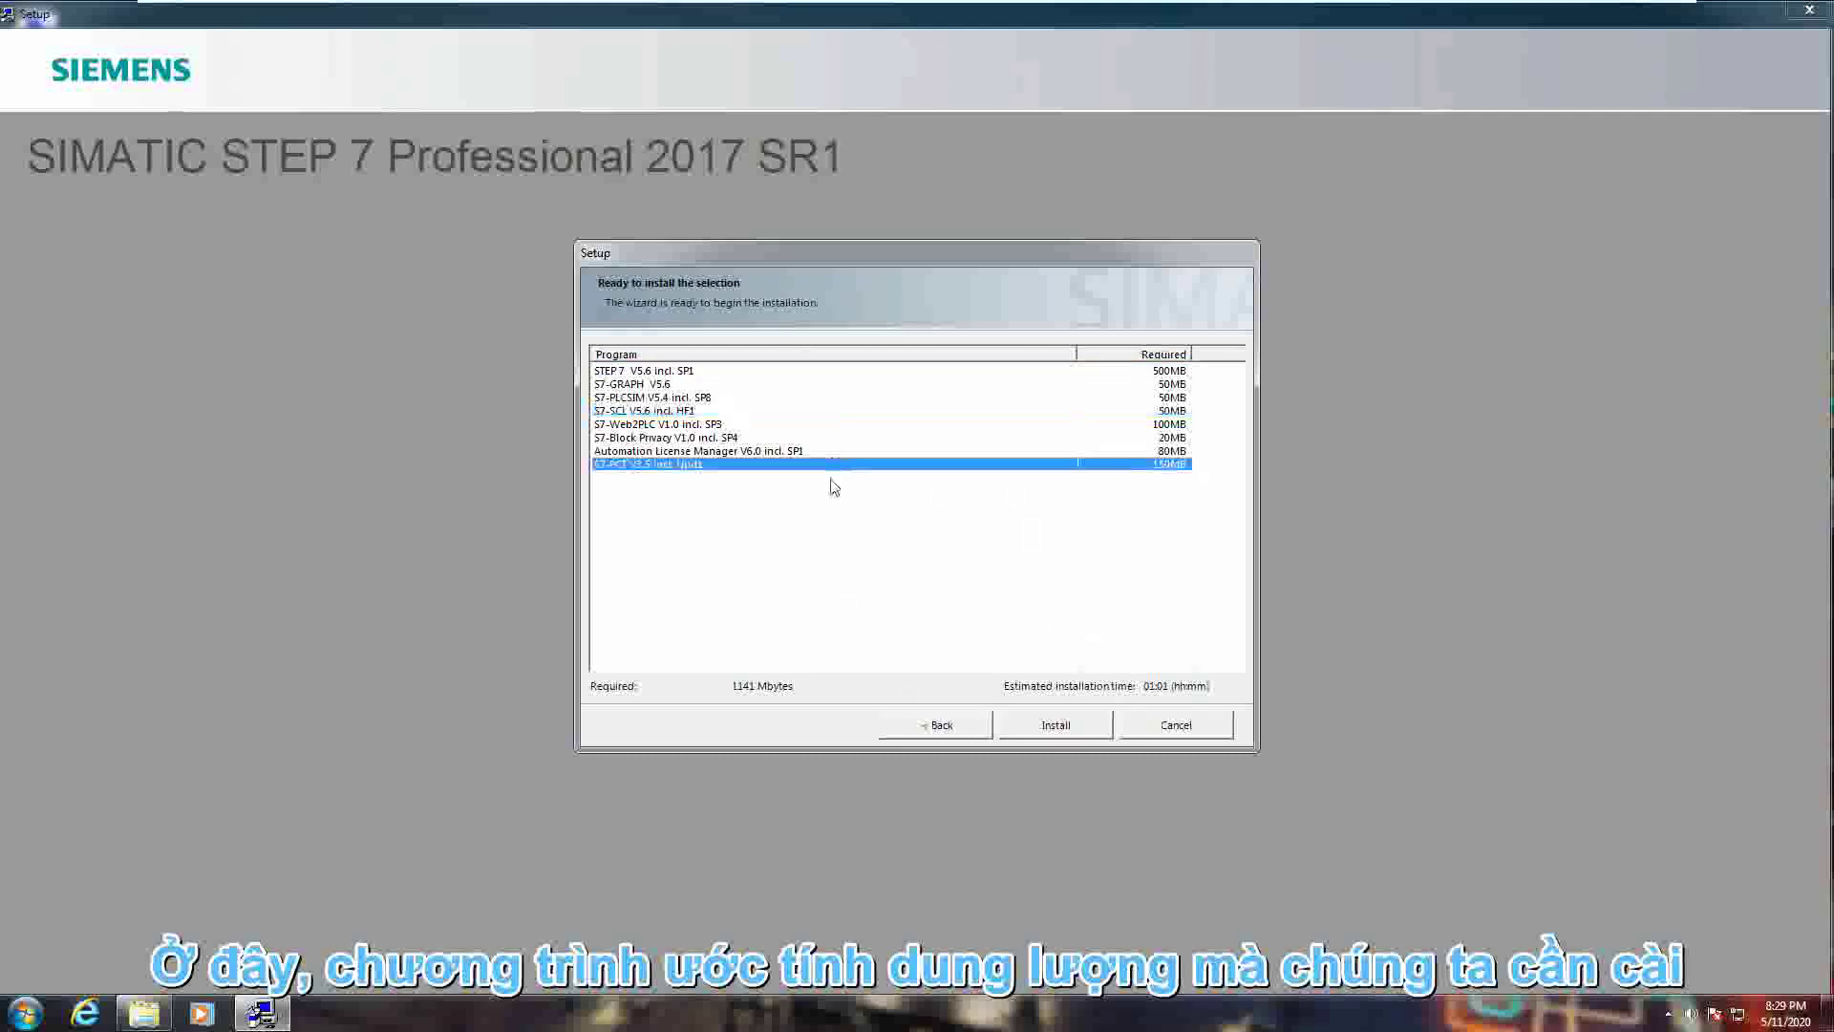
click(841, 385)
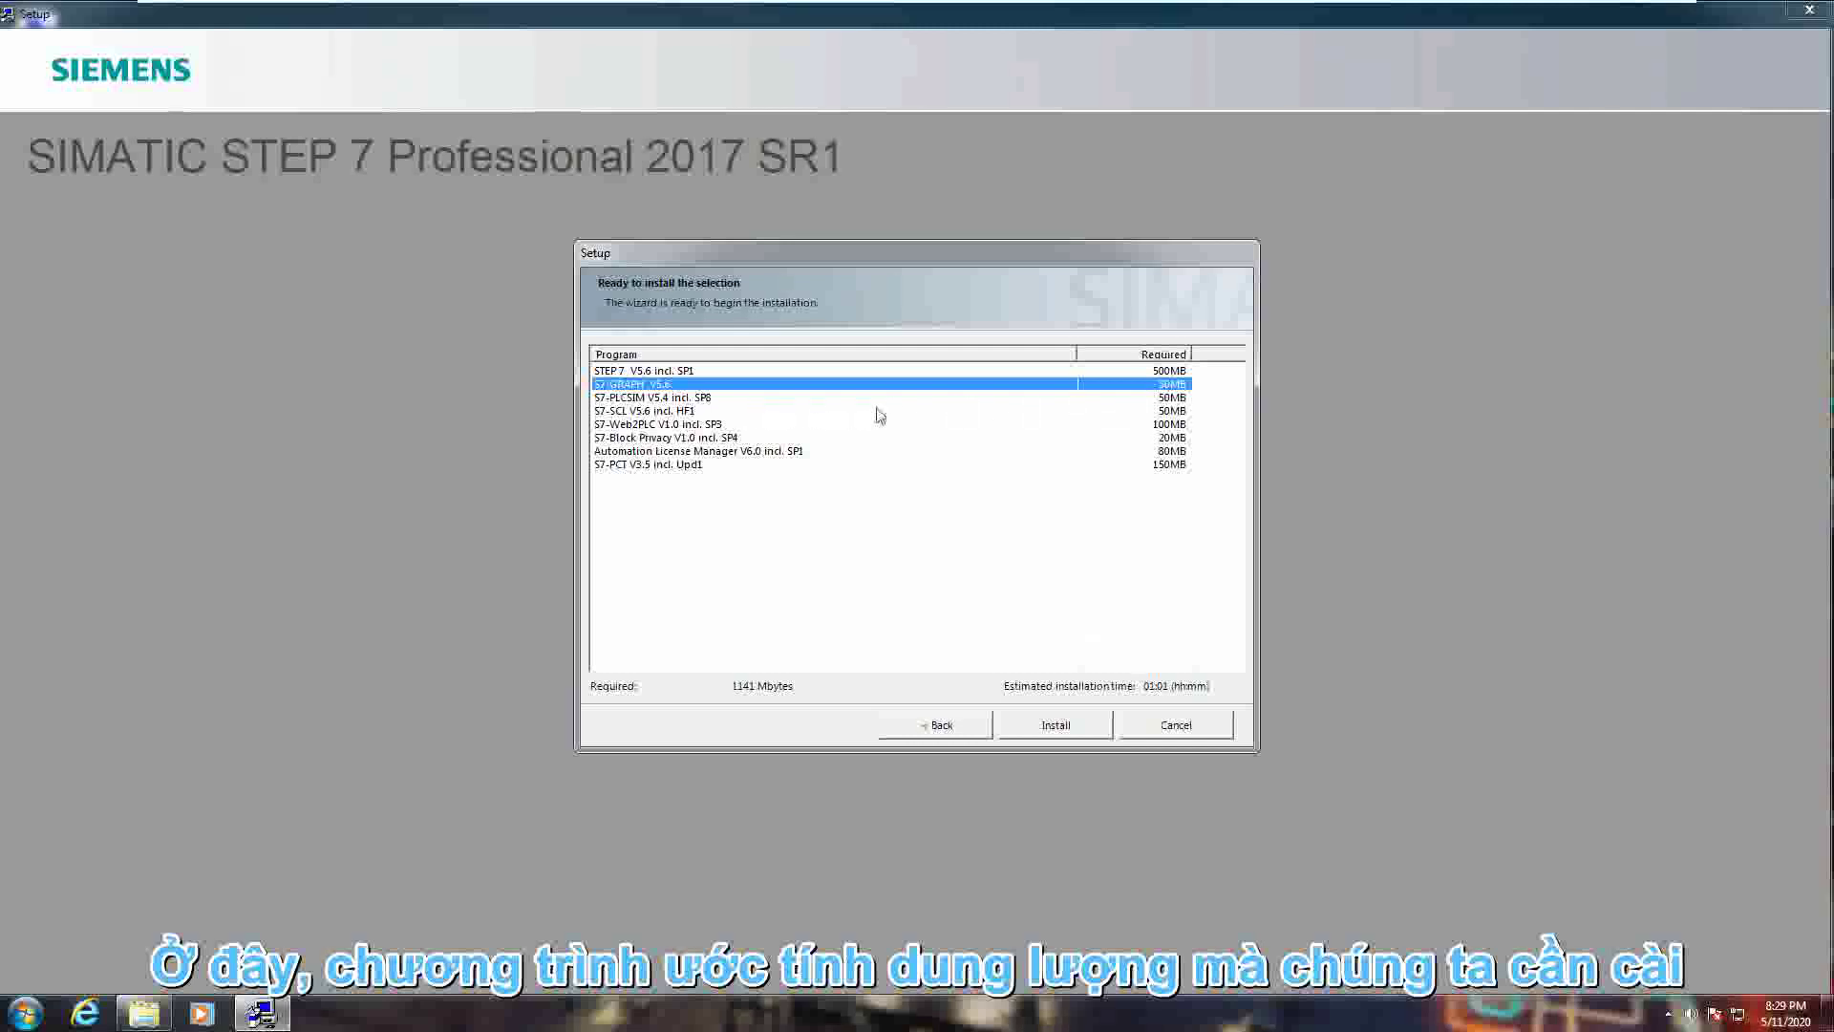
click(986, 413)
click(986, 398)
click(984, 384)
click(984, 397)
click(978, 412)
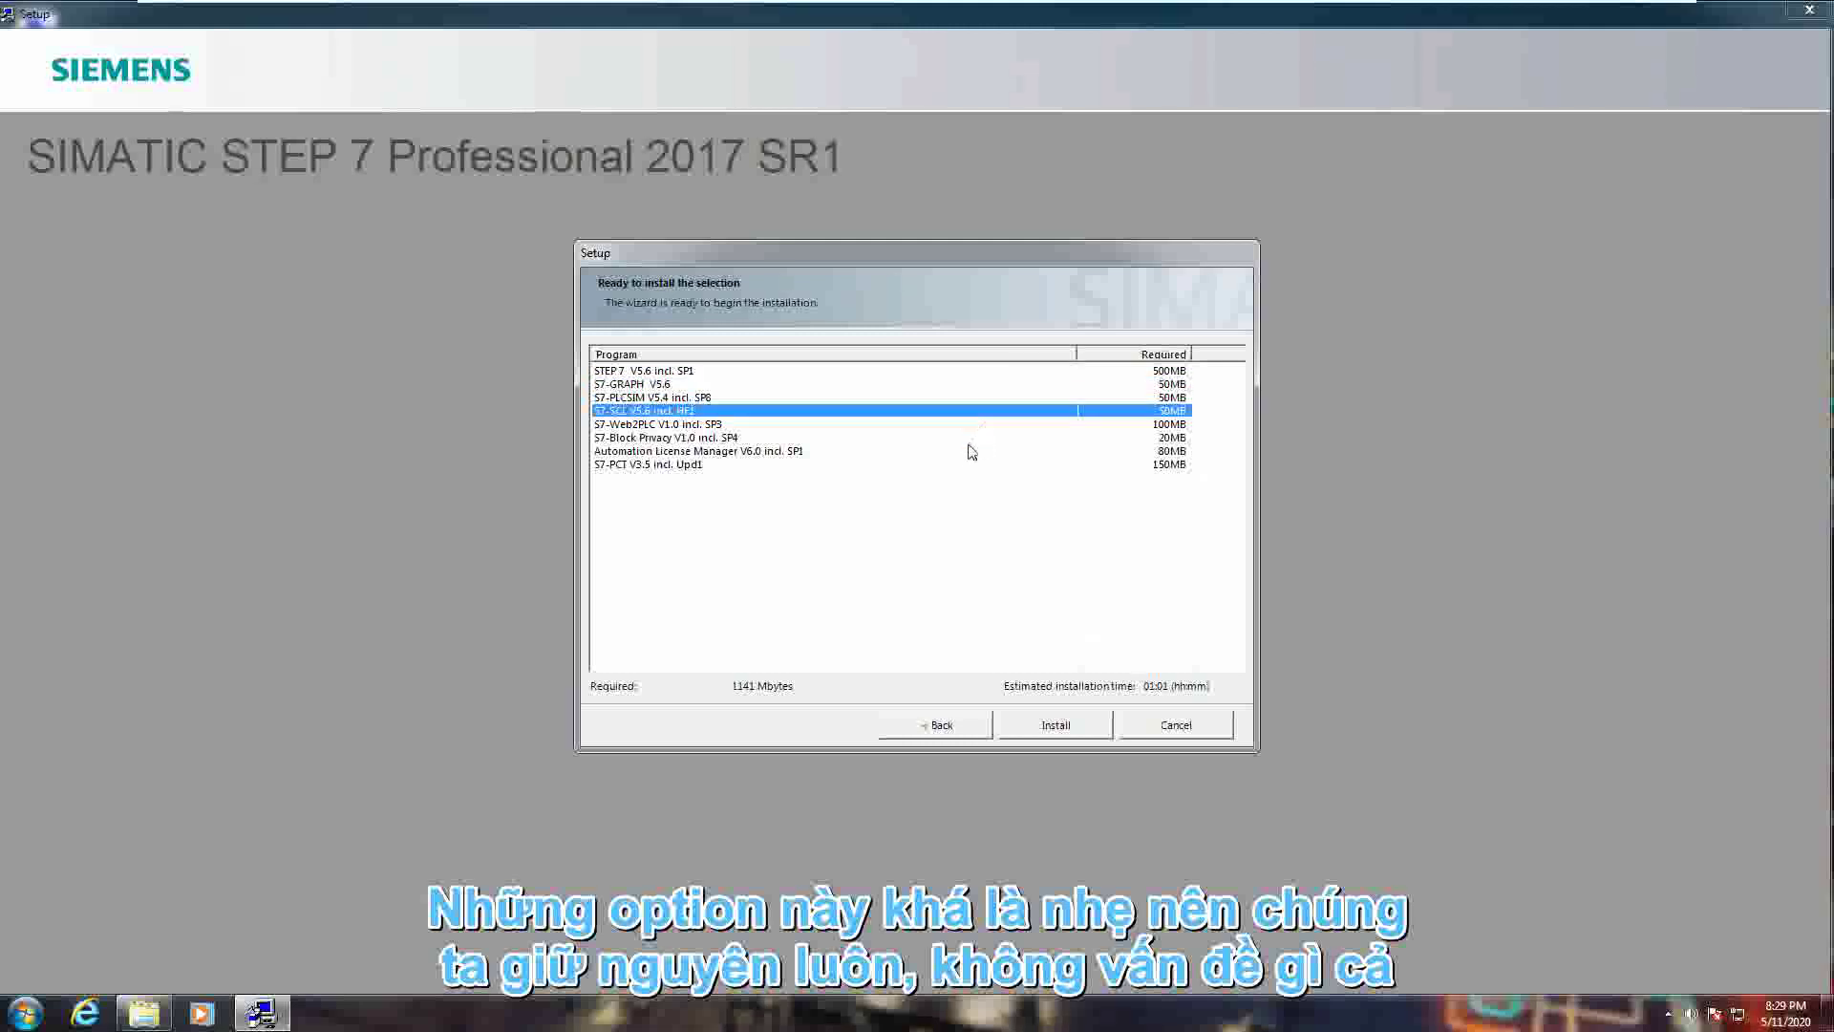
click(969, 437)
click(959, 466)
click(984, 450)
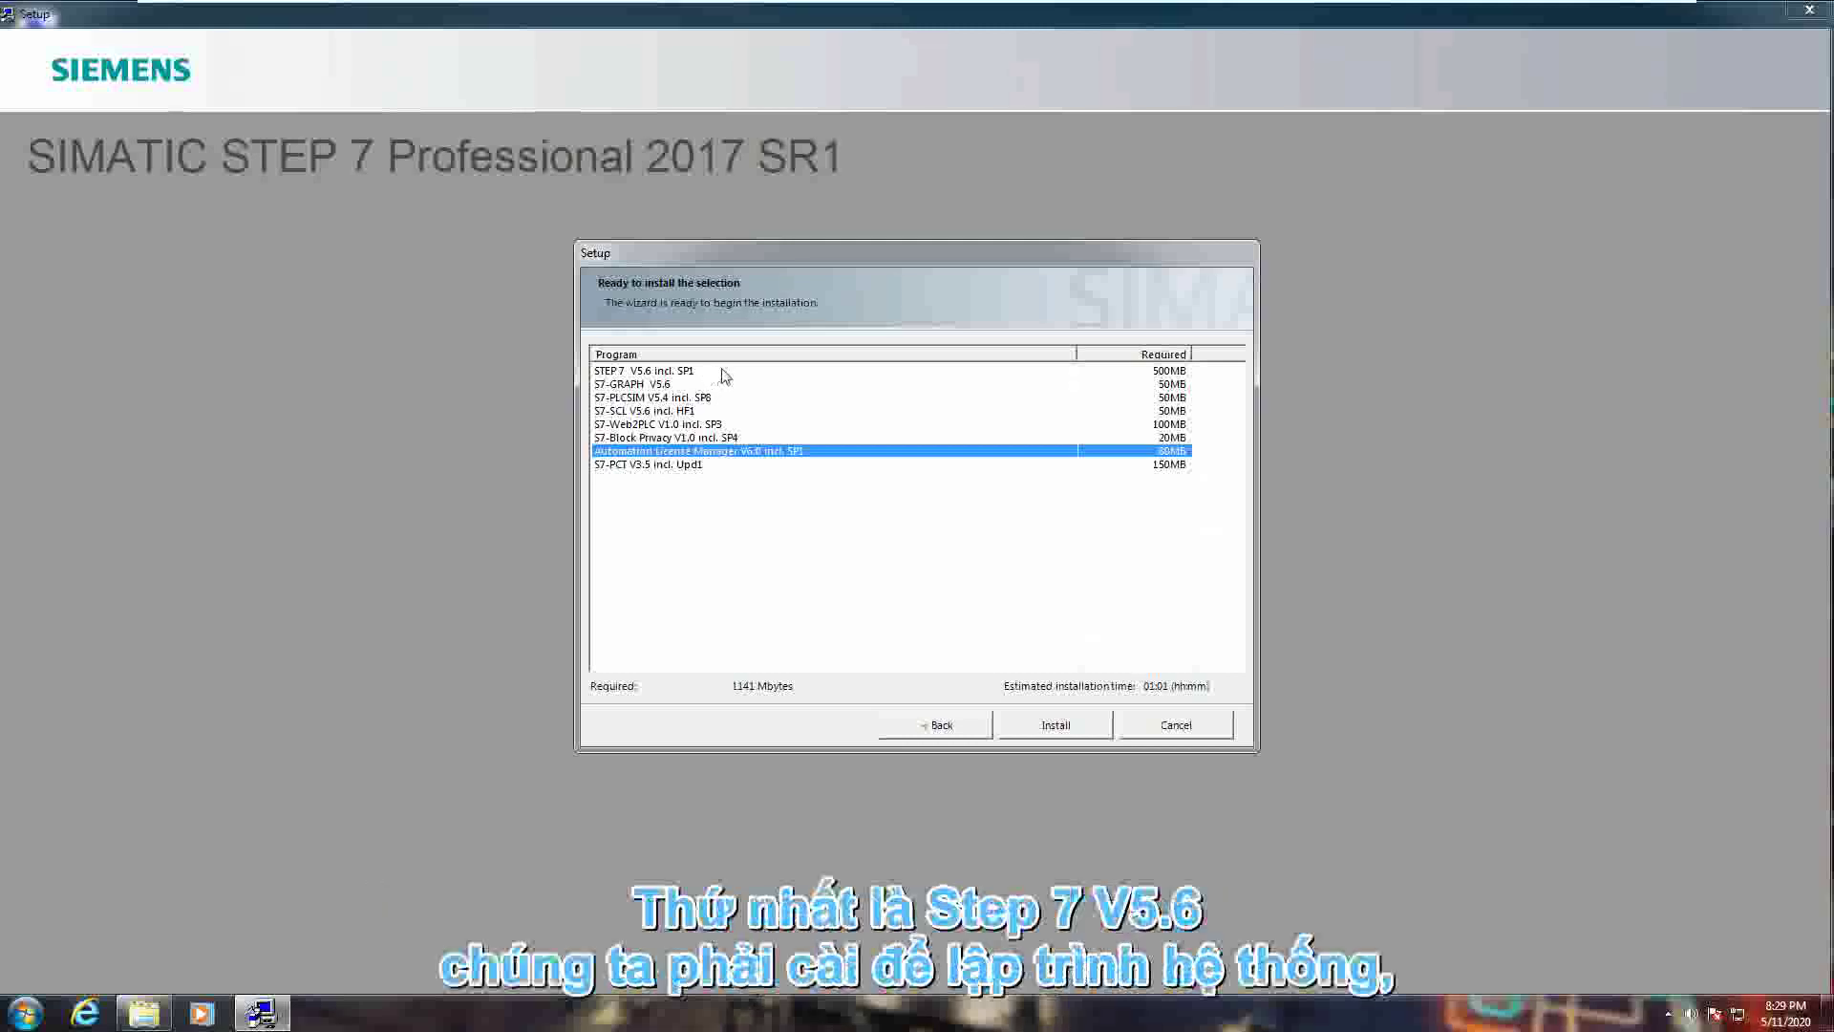
- Check the STEP 7 V5.6, License Manager and PLCSIM entries, then start the 1141 MB install
click(739, 375)
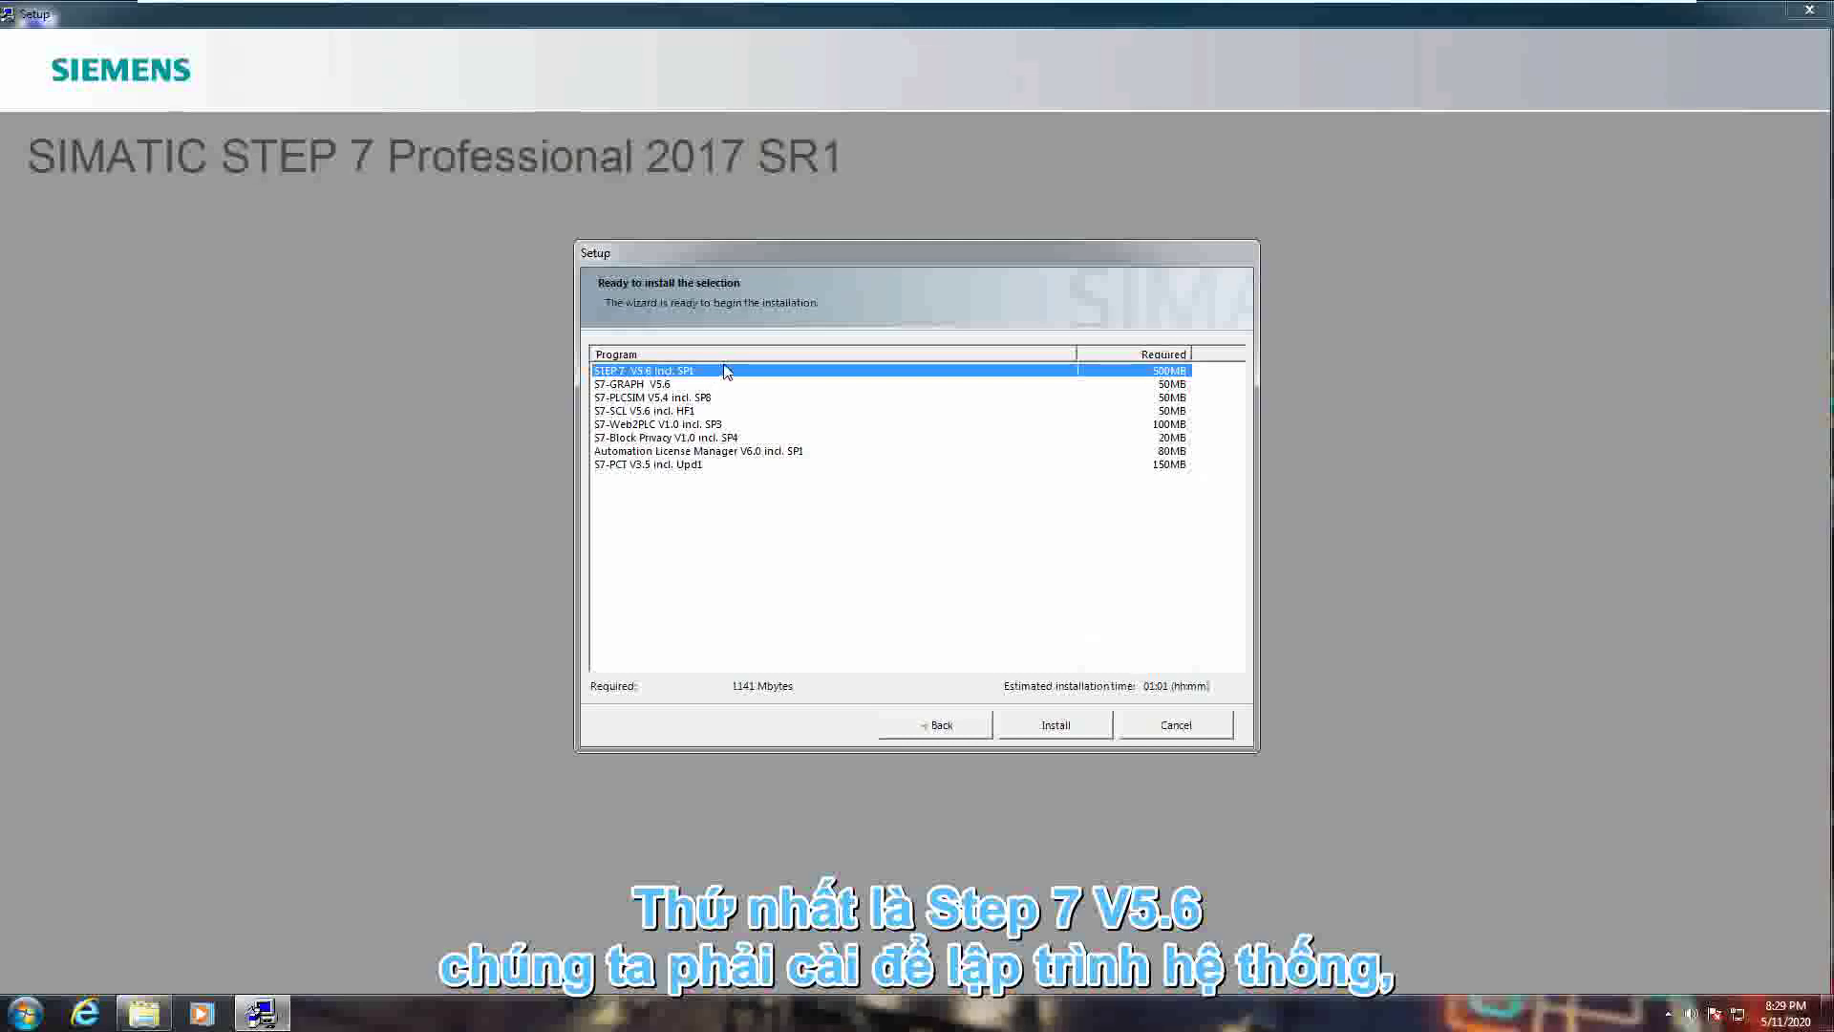
click(718, 456)
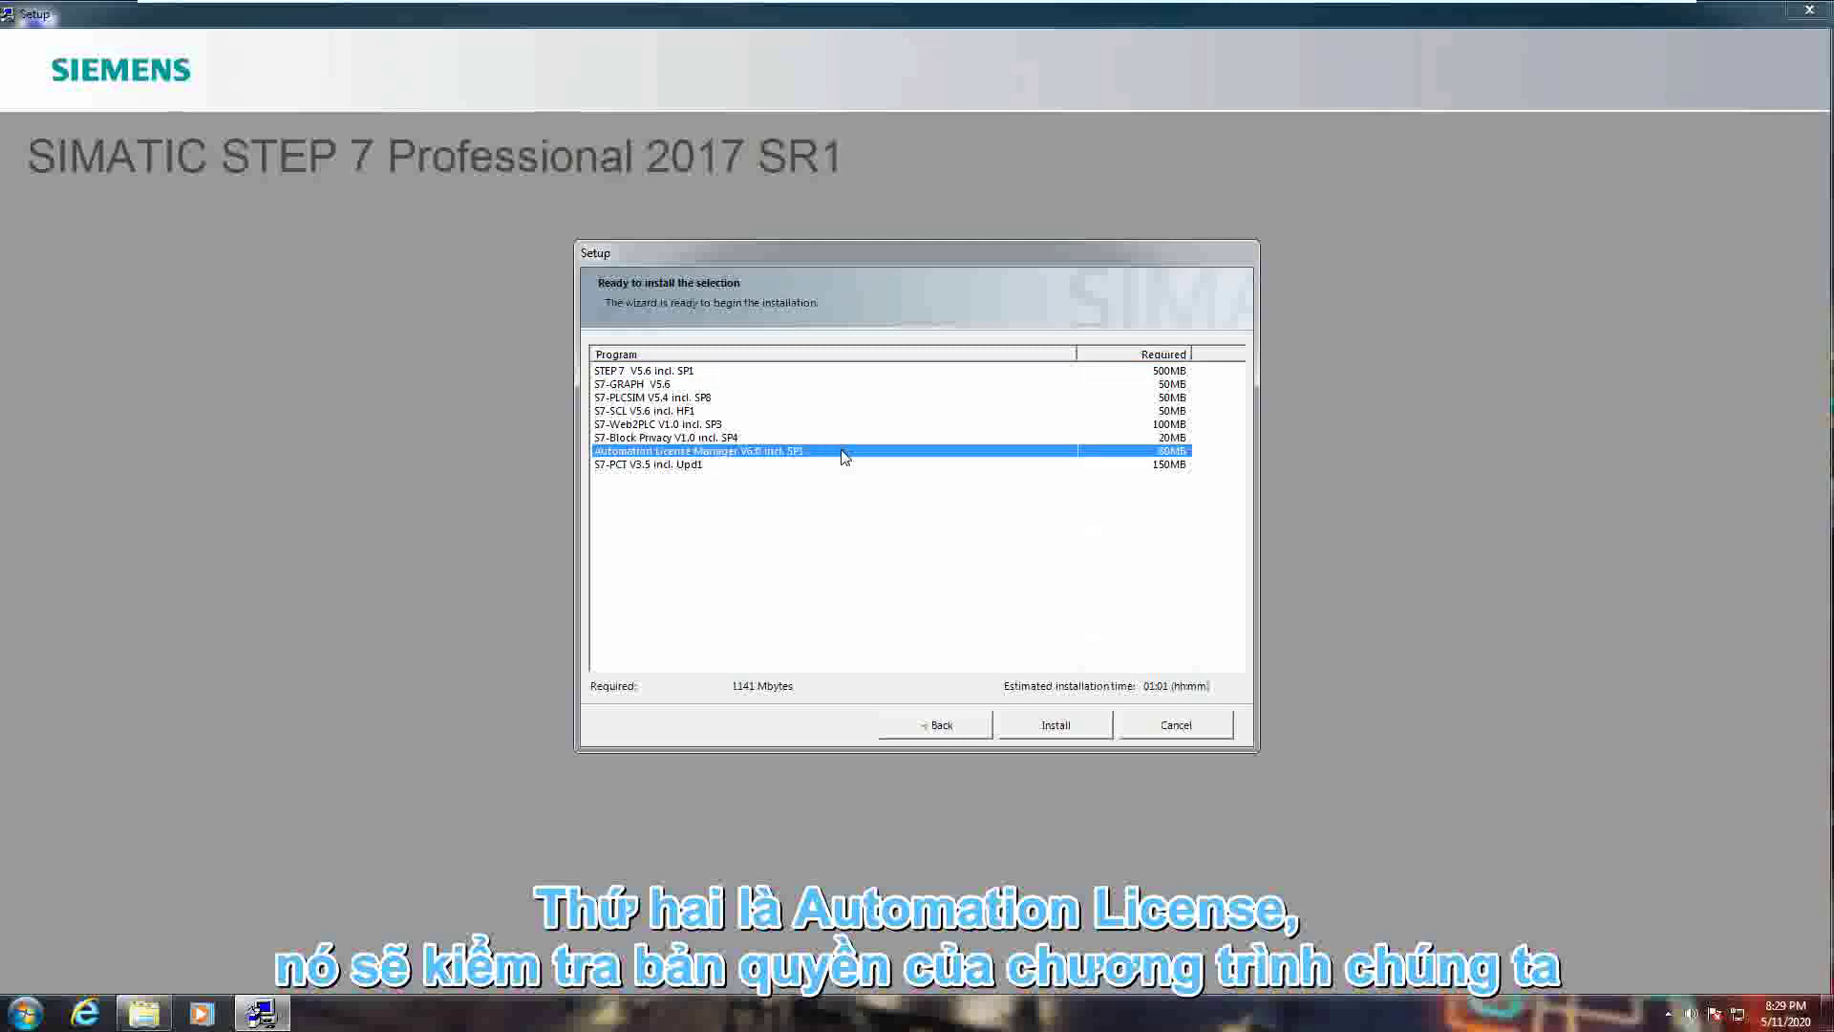
click(772, 399)
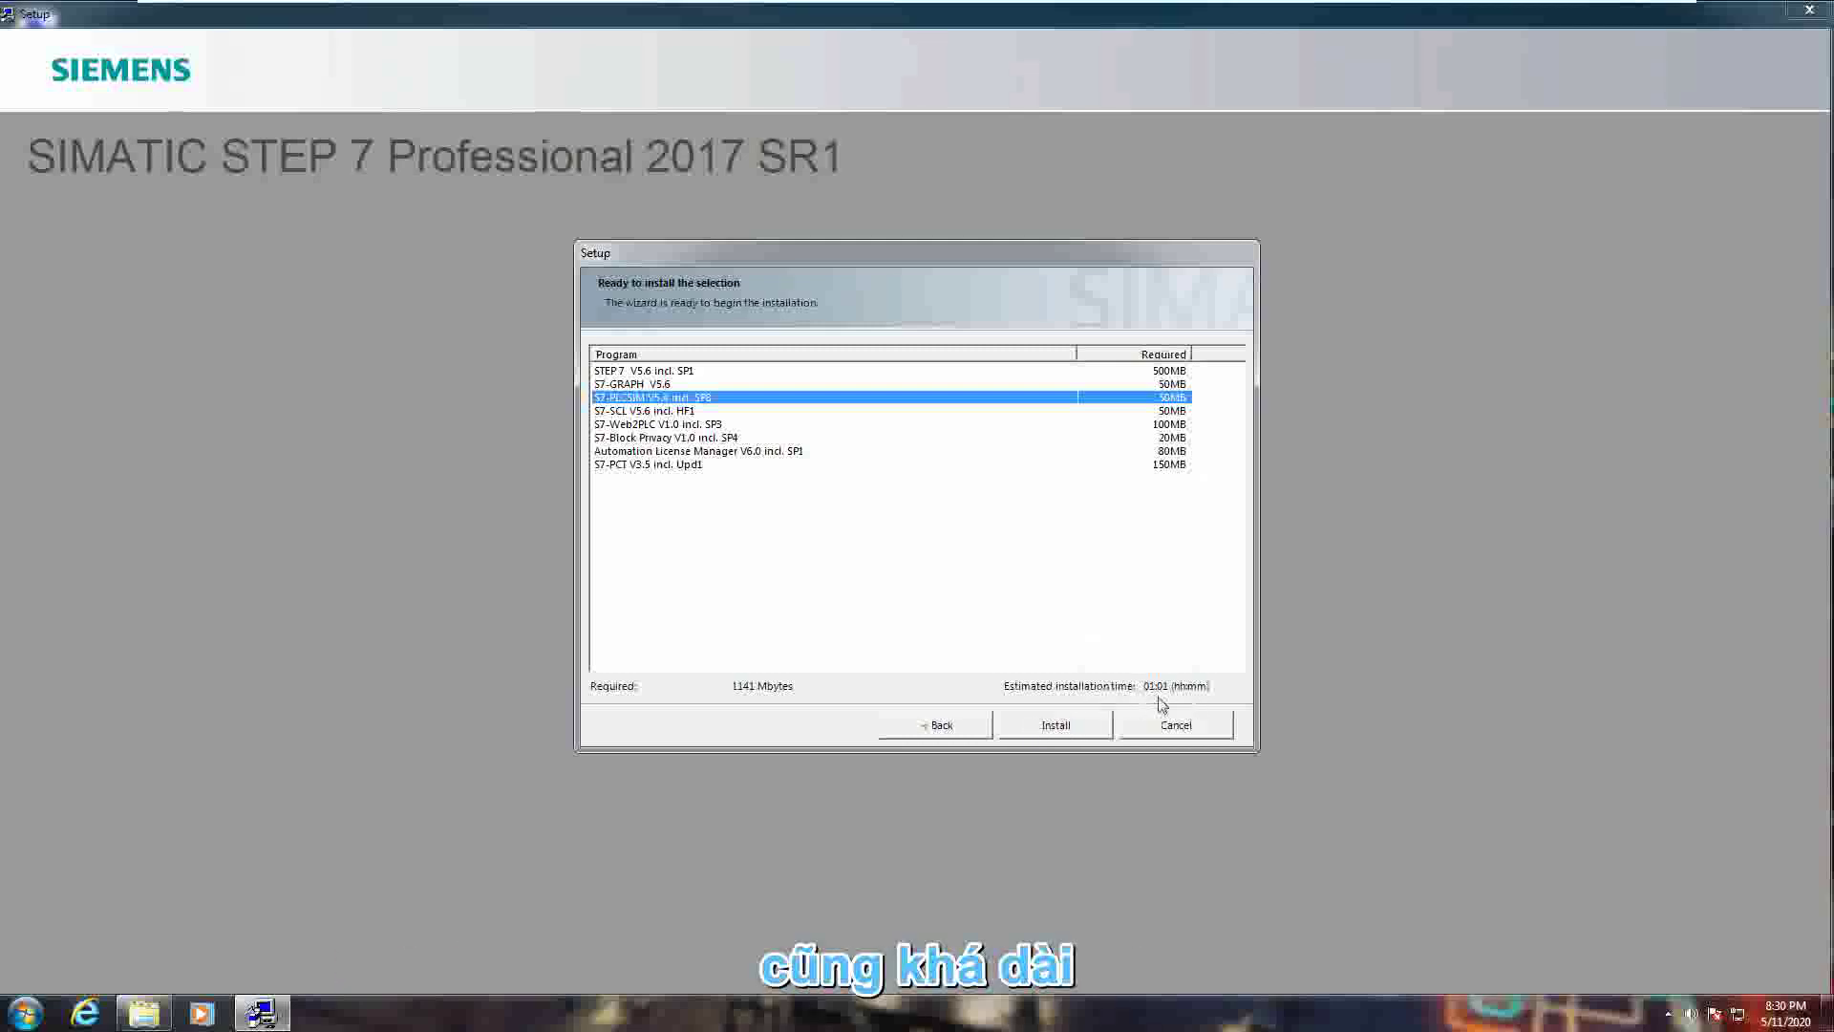
click(1065, 729)
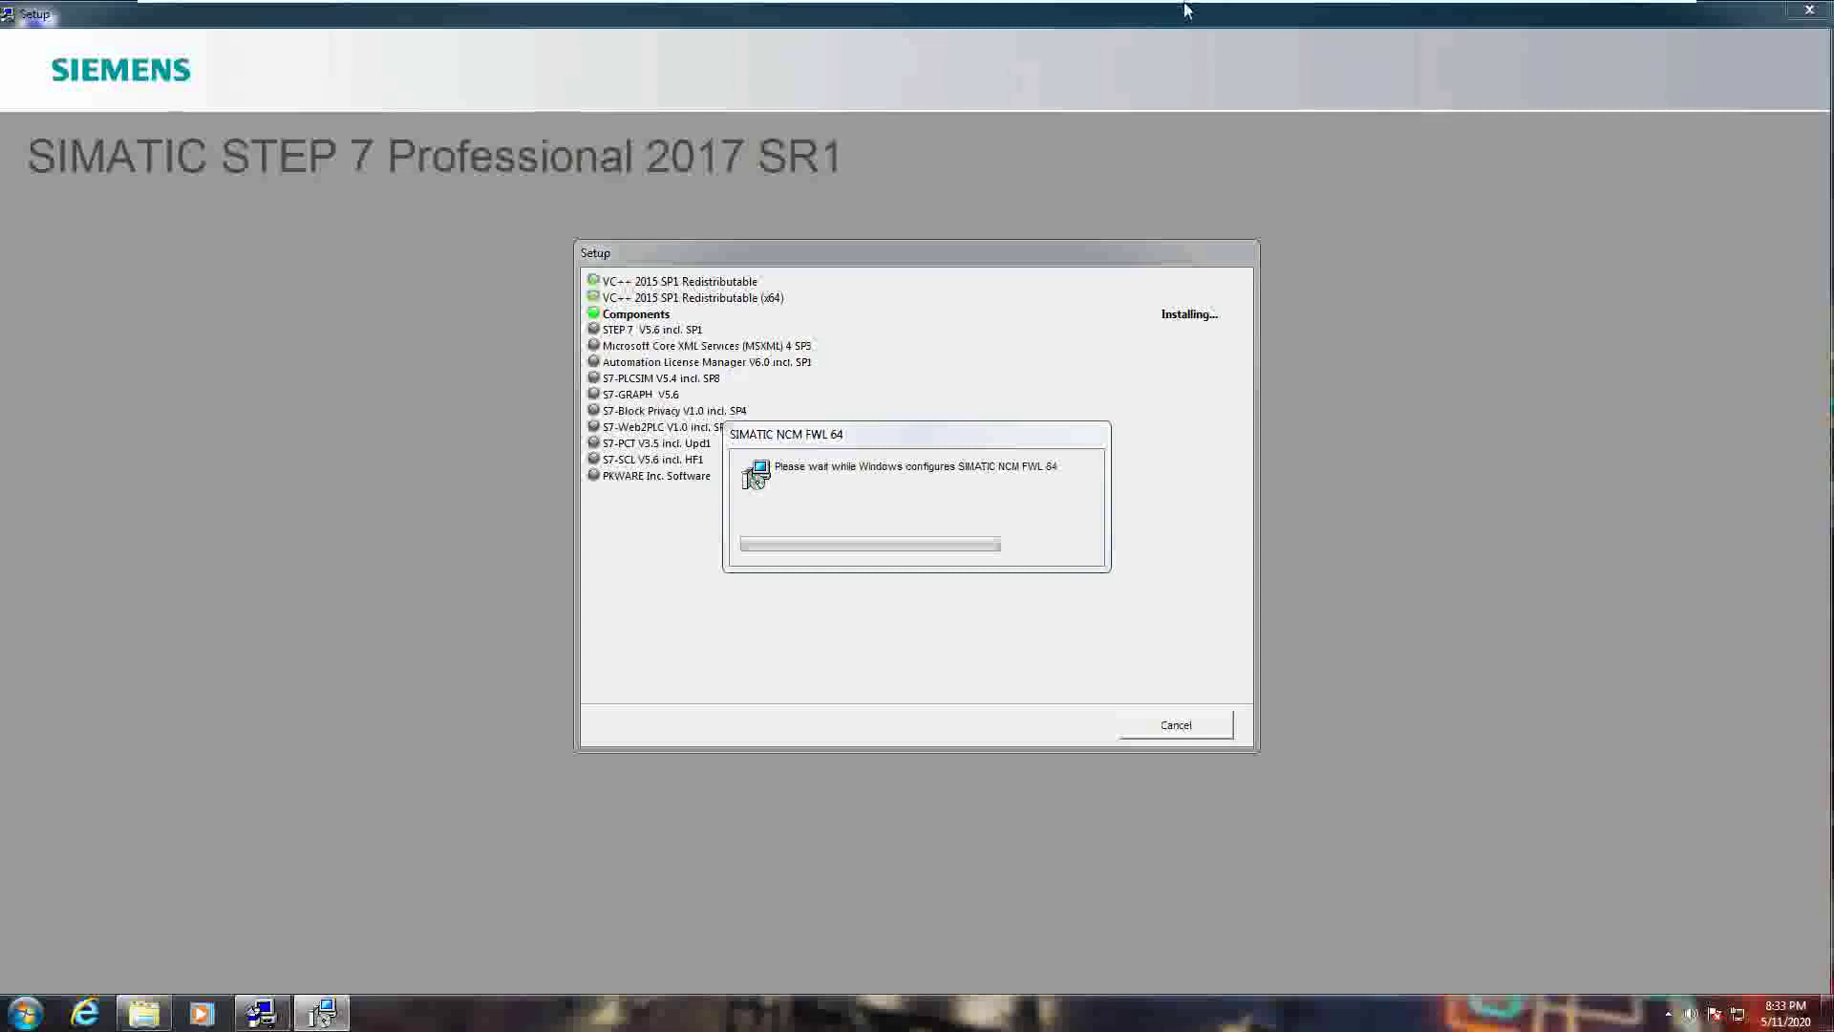
- Wait while the VC++ 2015 redistributables finish and component installation proceeds
mouse_move(1184, 7)
mouse_move(1508, 7)
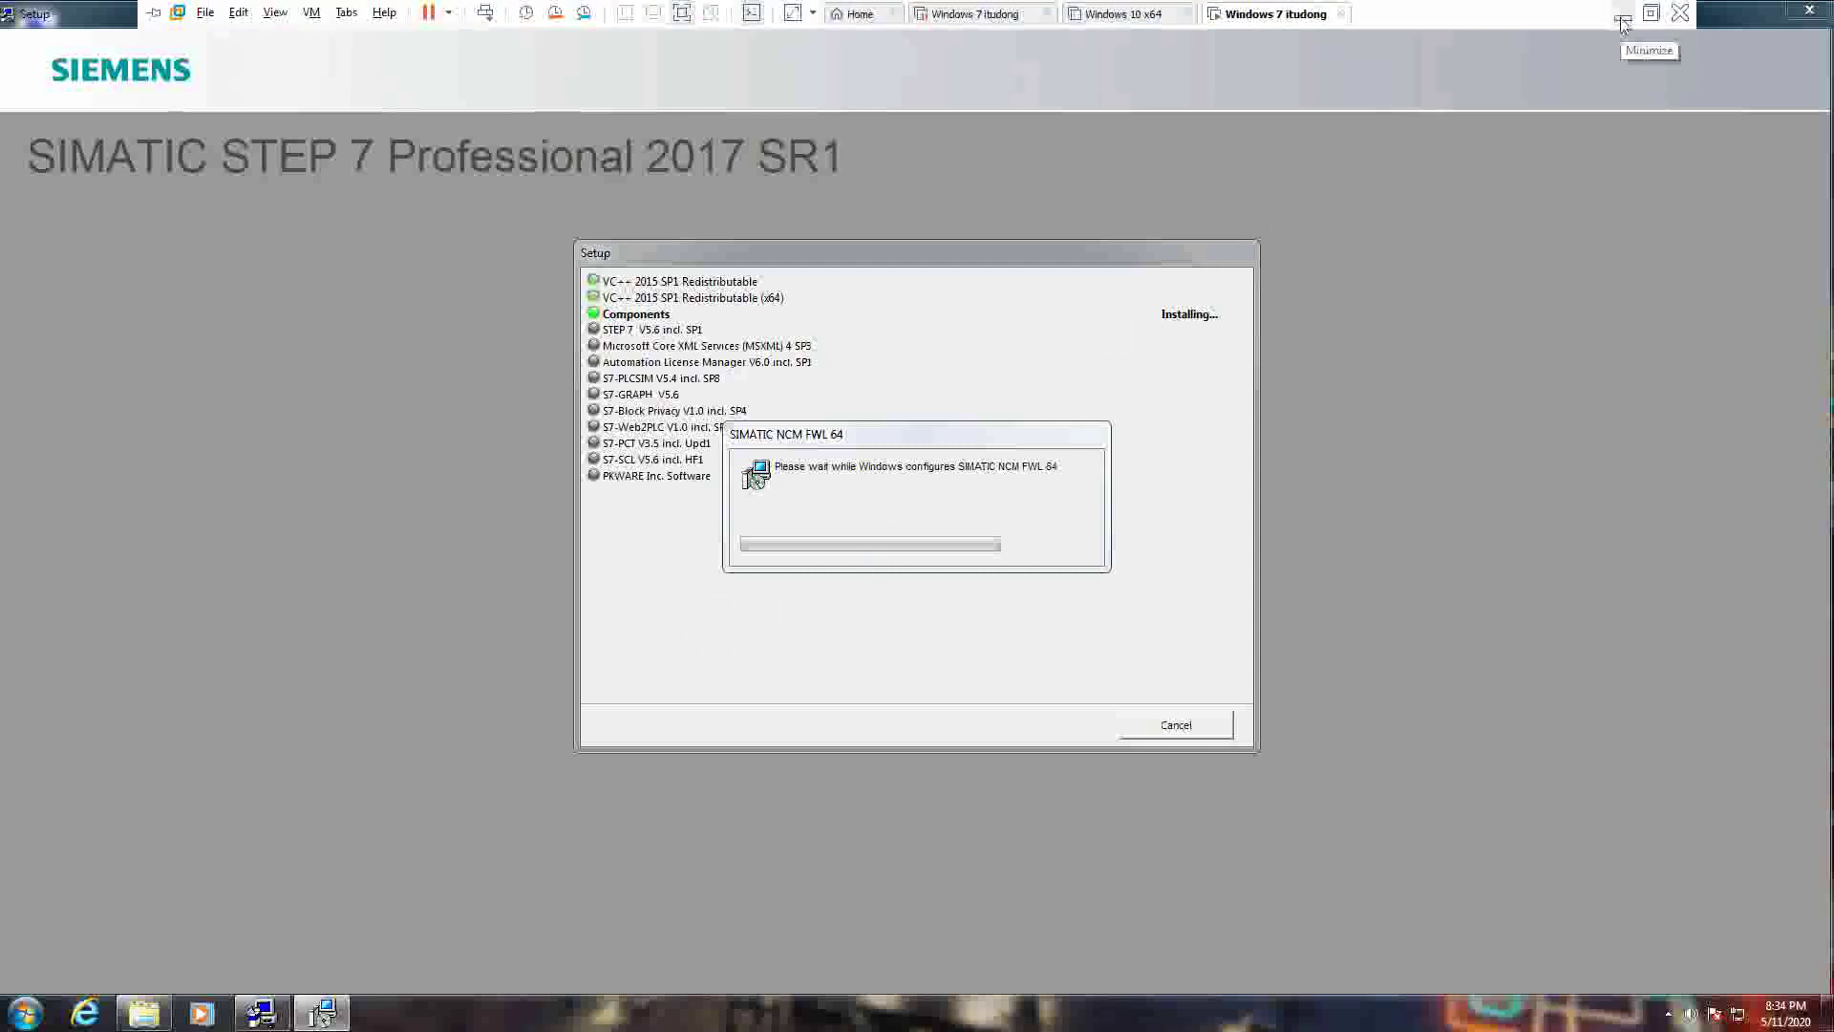
- Minimize the VMware and Chrome windows, then pause the Camtasia screen recording
click(1621, 19)
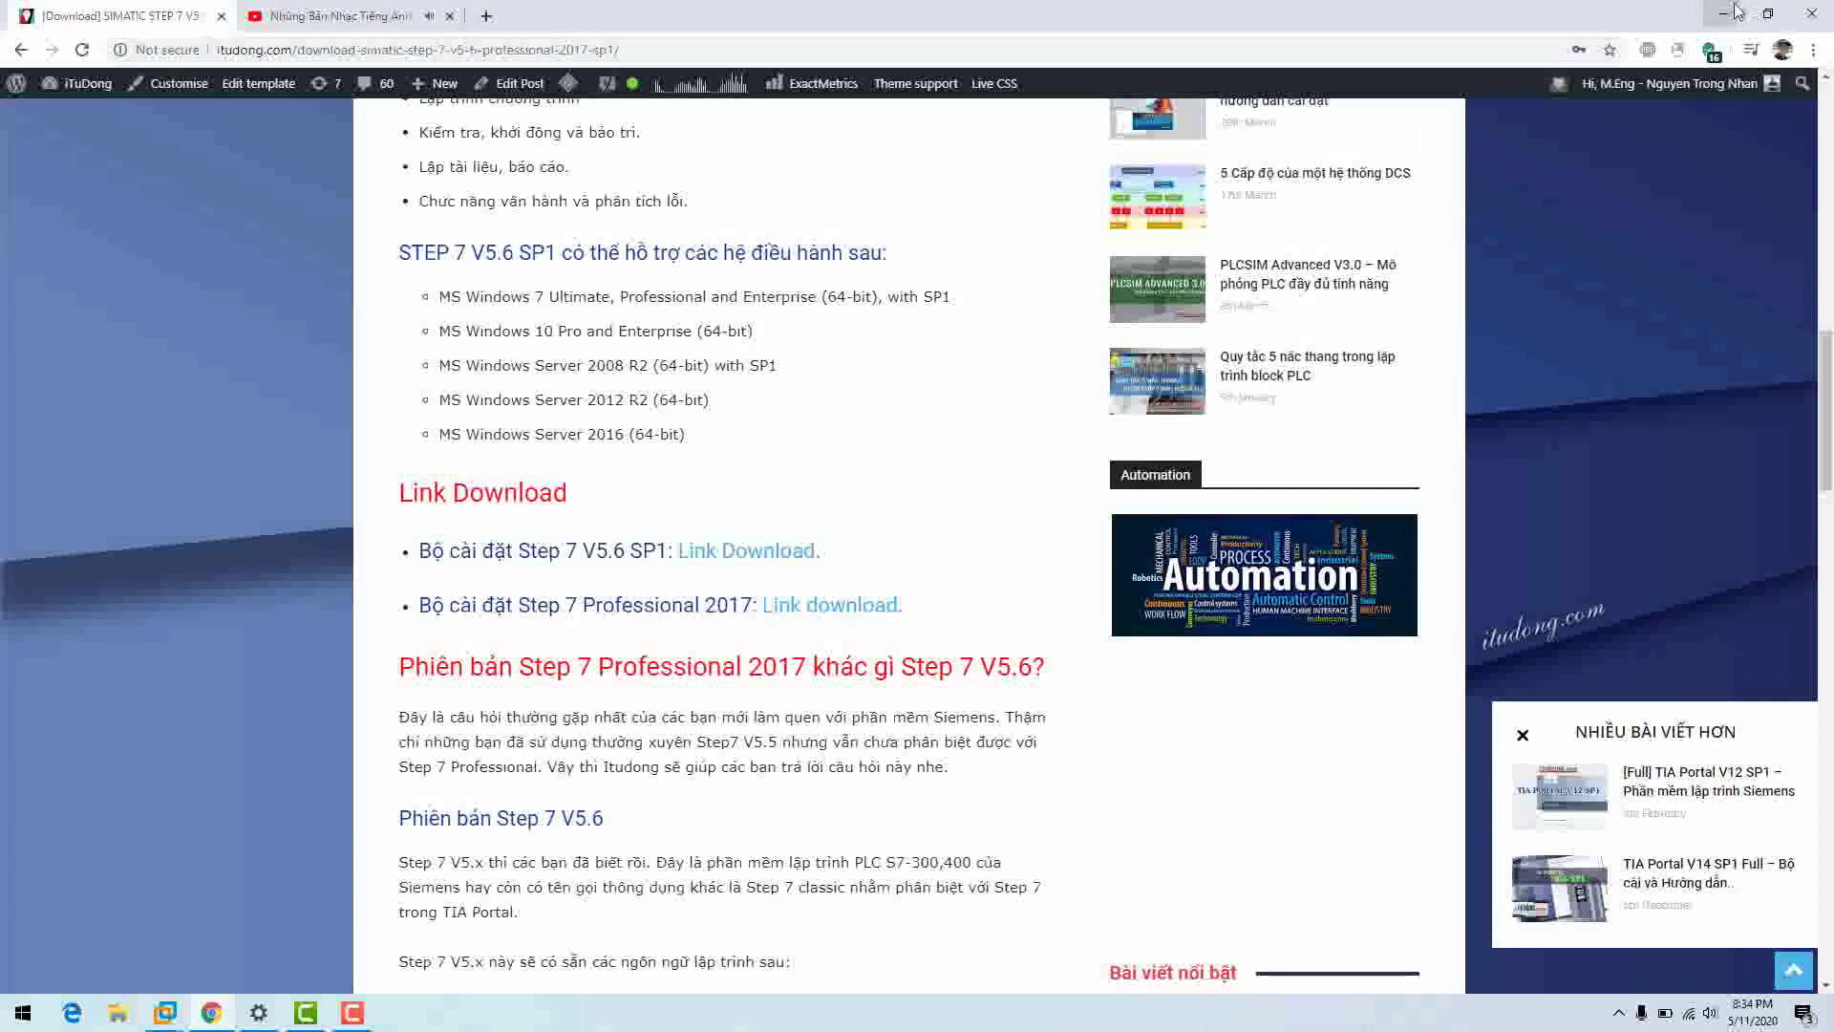
click(1736, 11)
click(345, 1016)
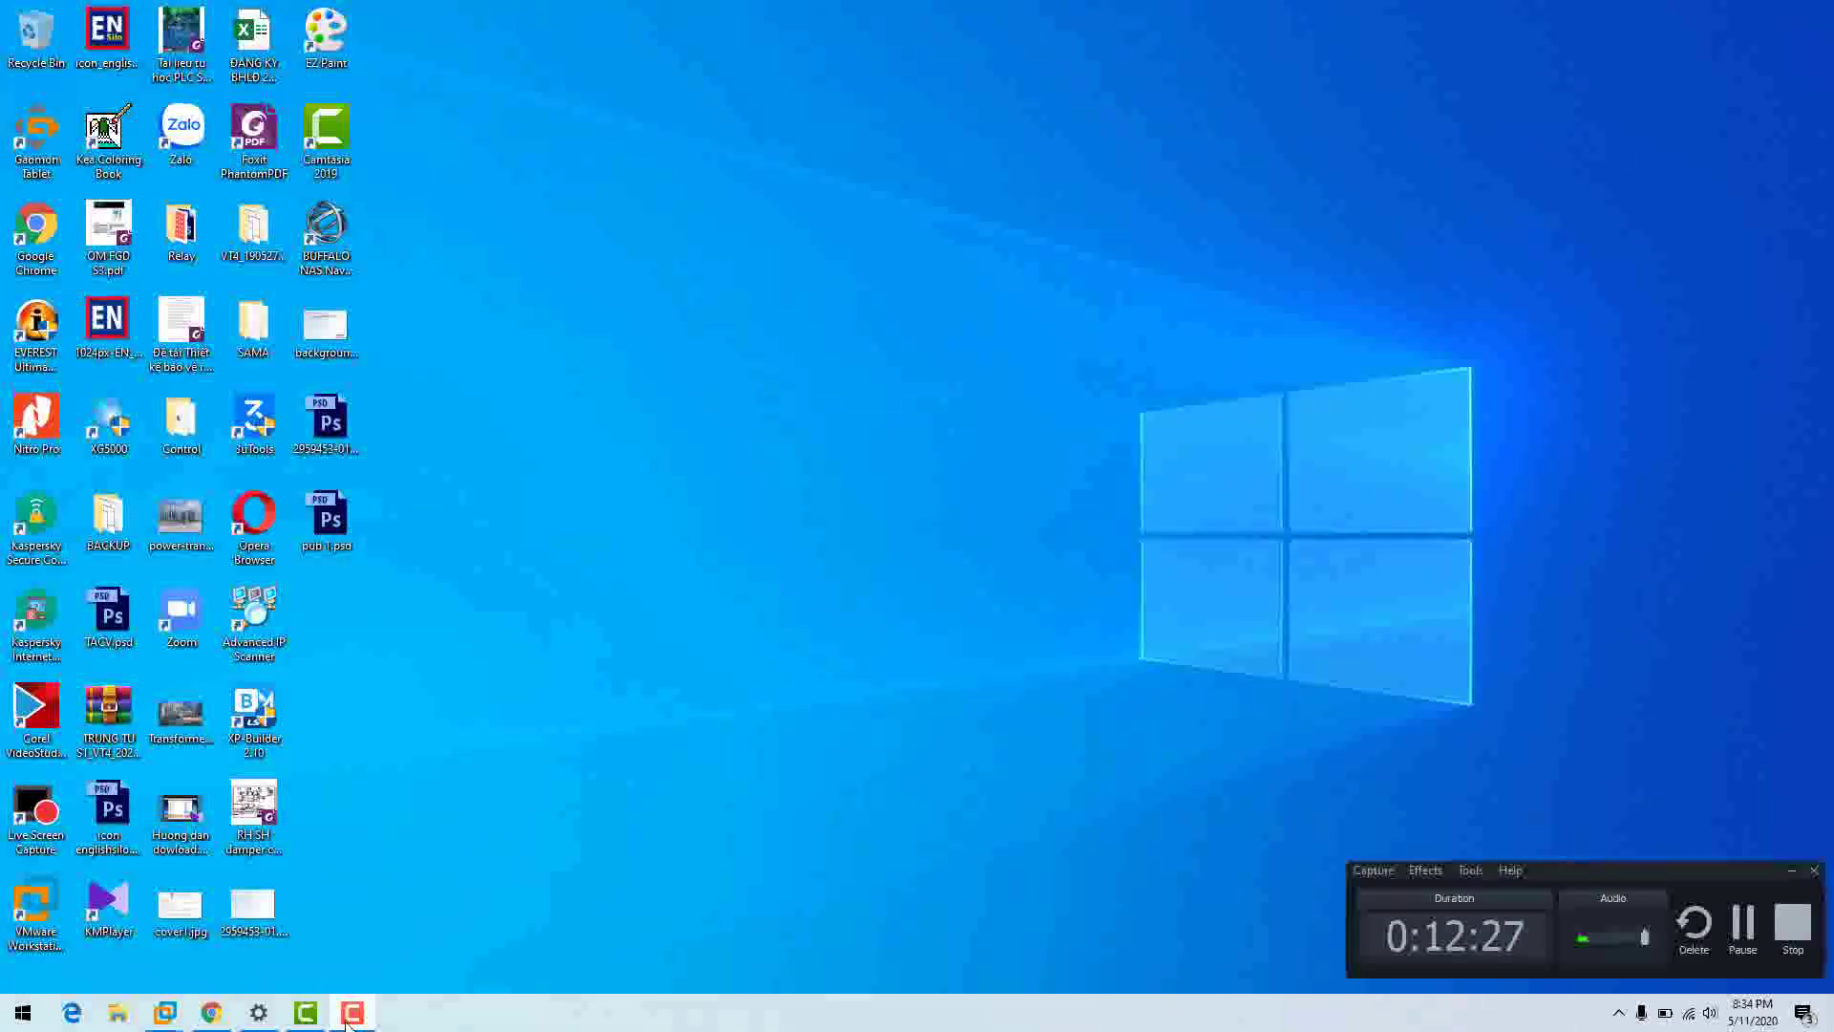
click(1745, 924)
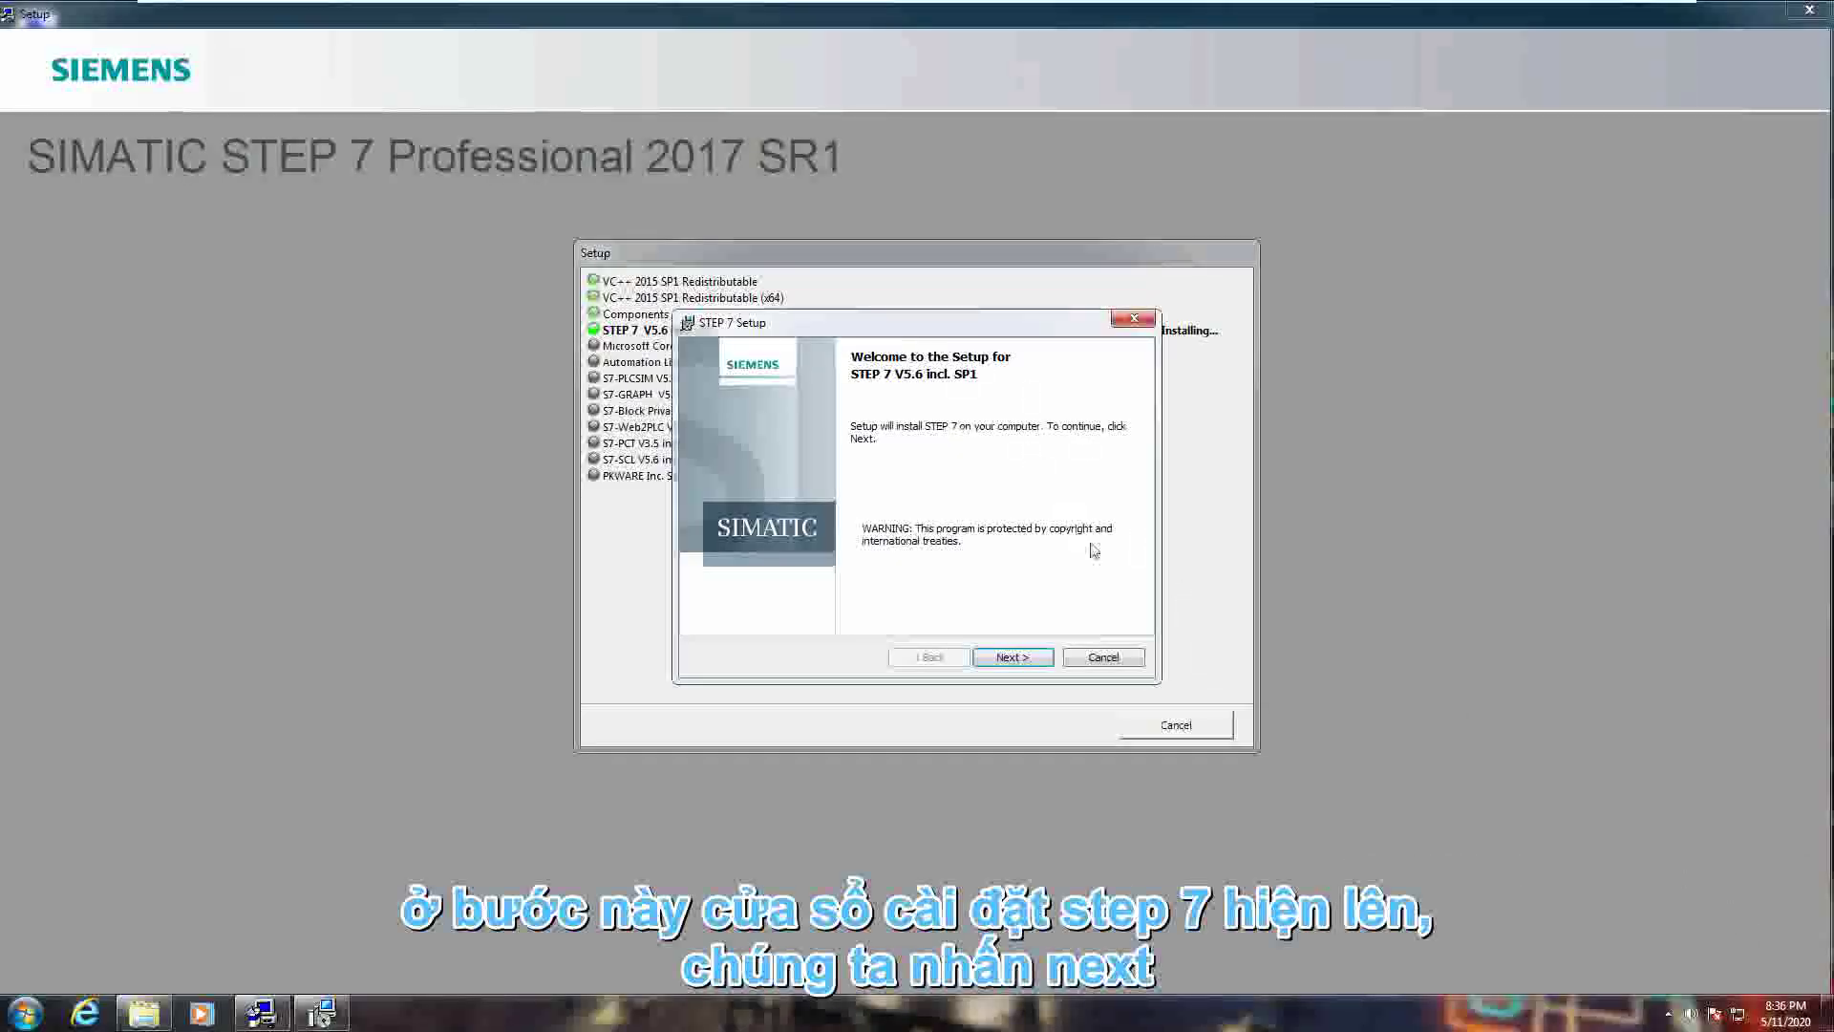
- Pass the Welcome, Readme and Customer Information pages and choose the Custom setup type
click(1023, 659)
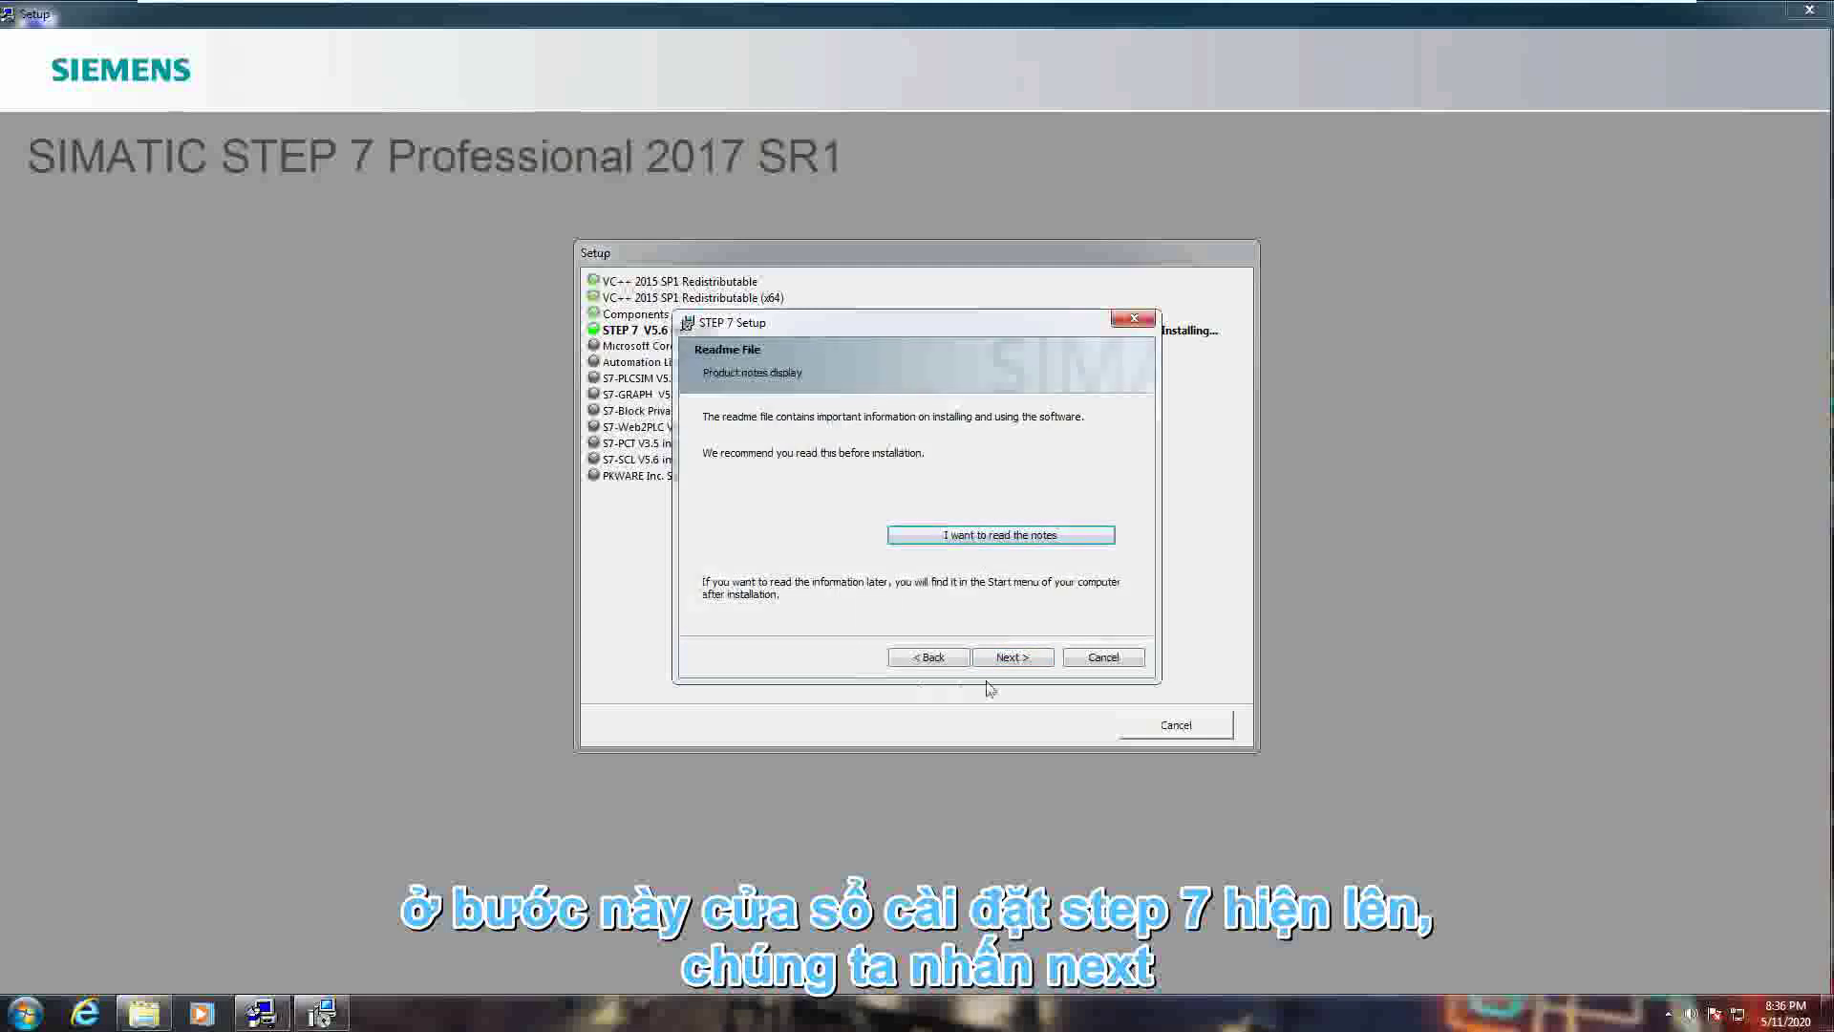
click(1018, 662)
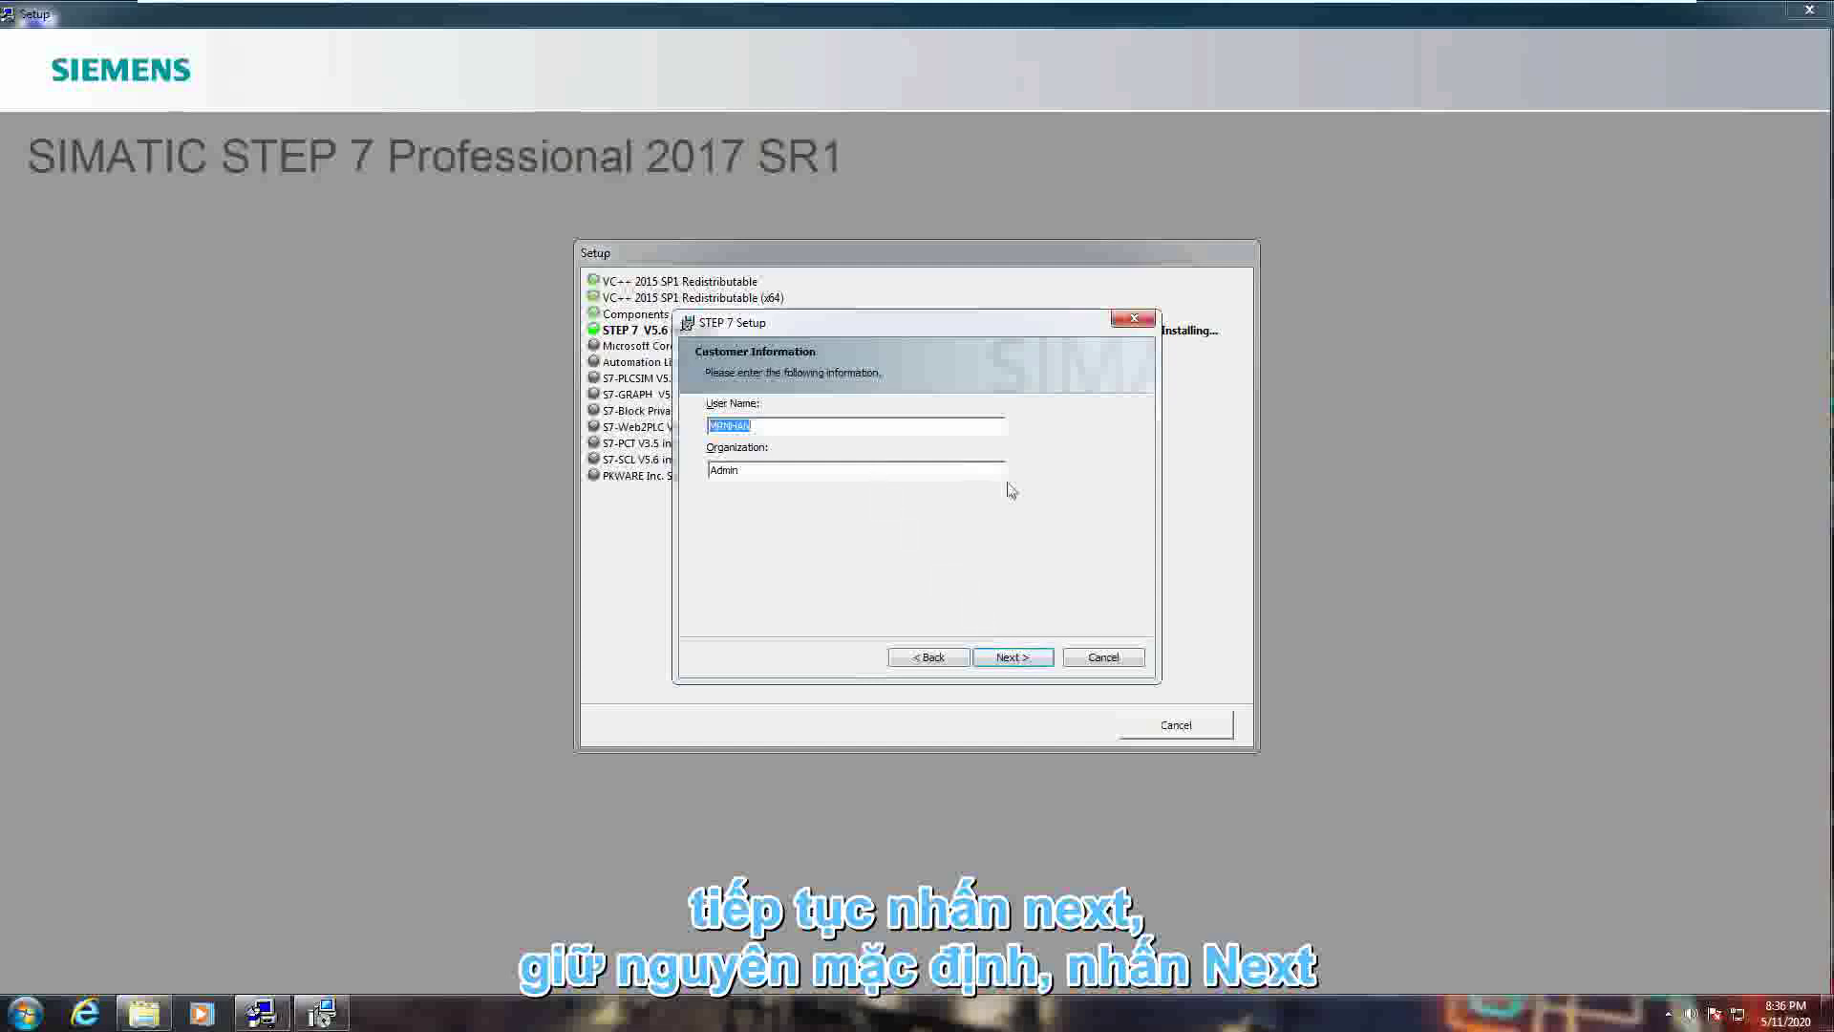
click(1016, 661)
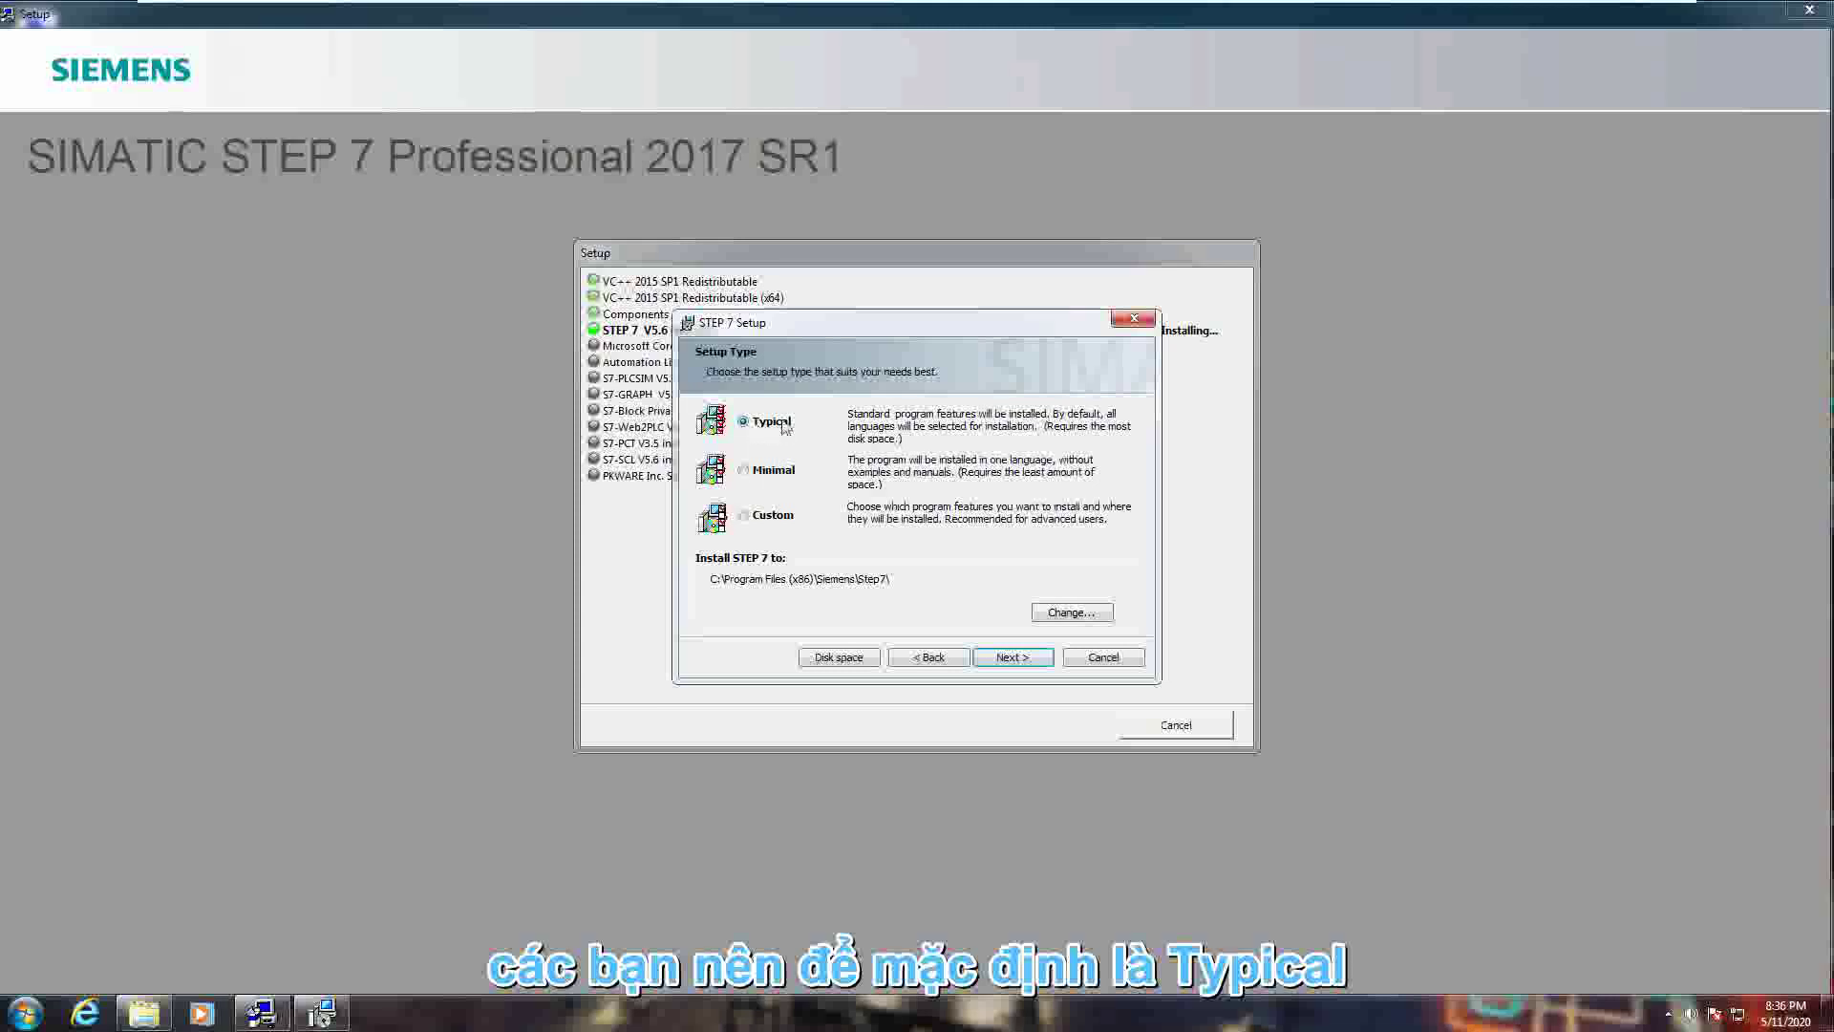
click(774, 517)
click(1005, 657)
- Uncheck German, French, Spanish and Italian so English is the only product language
click(838, 411)
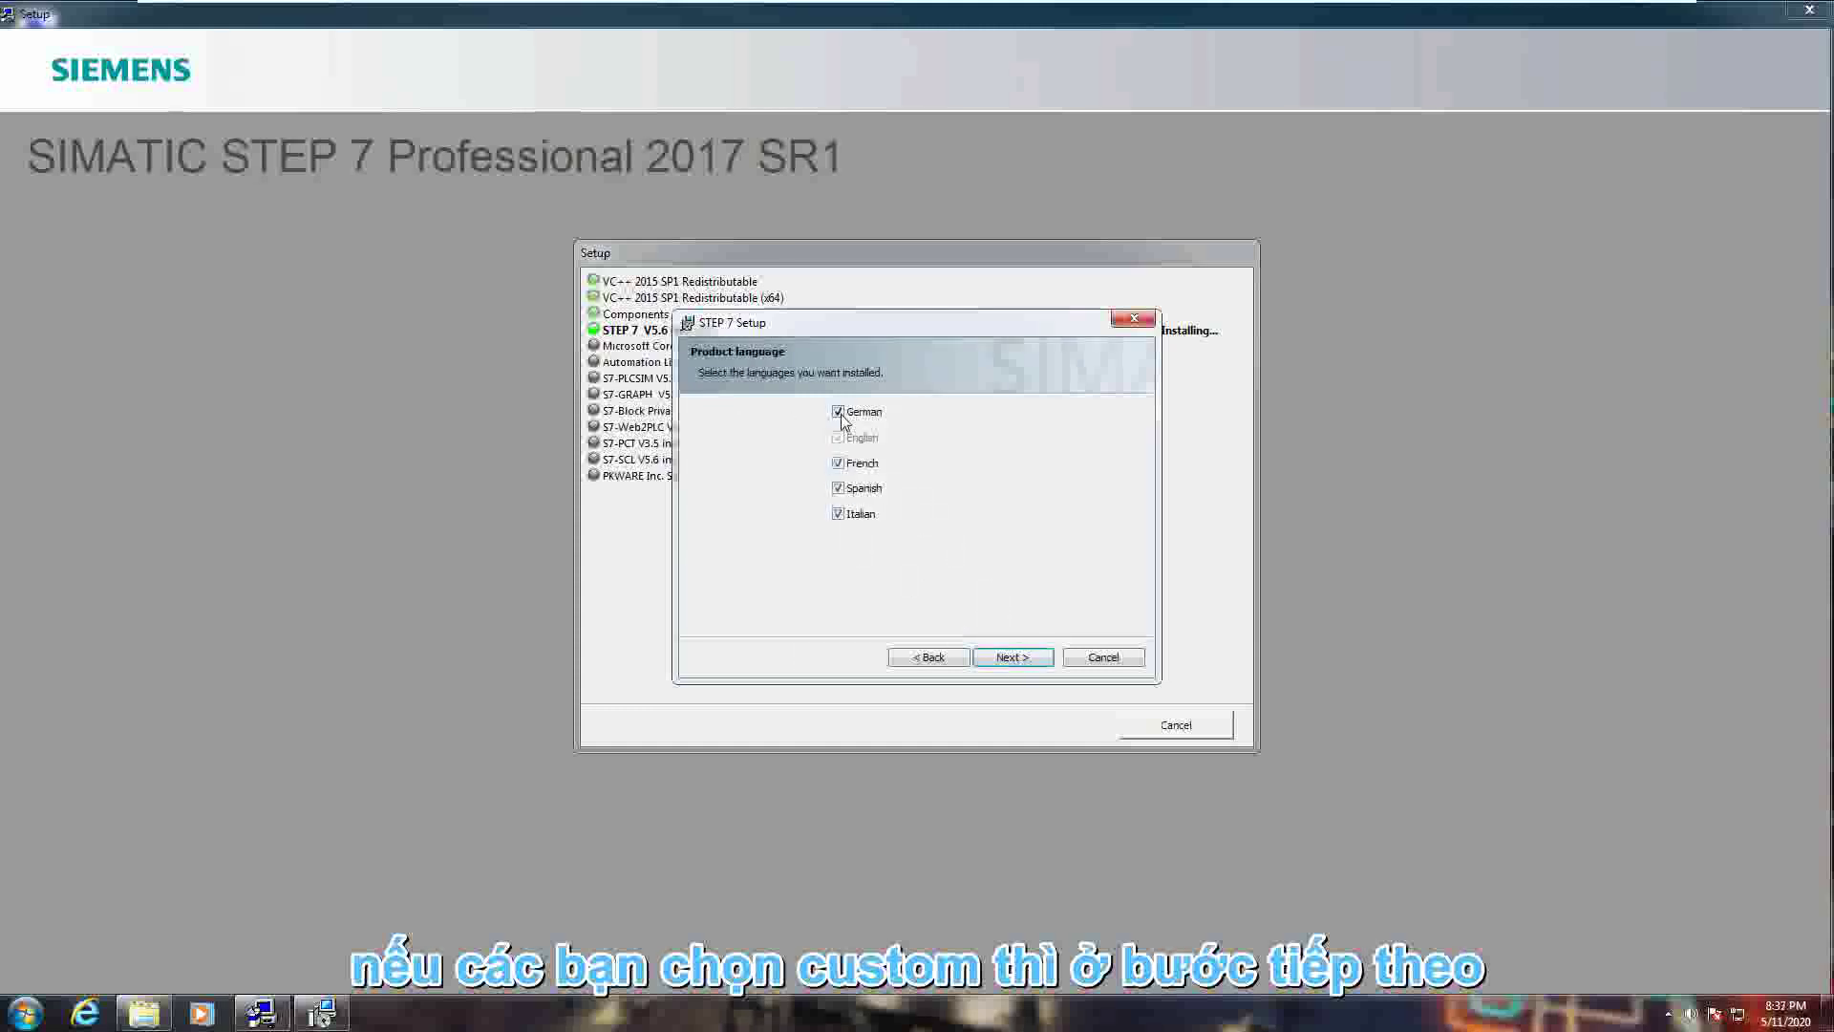
click(837, 463)
click(837, 488)
click(837, 514)
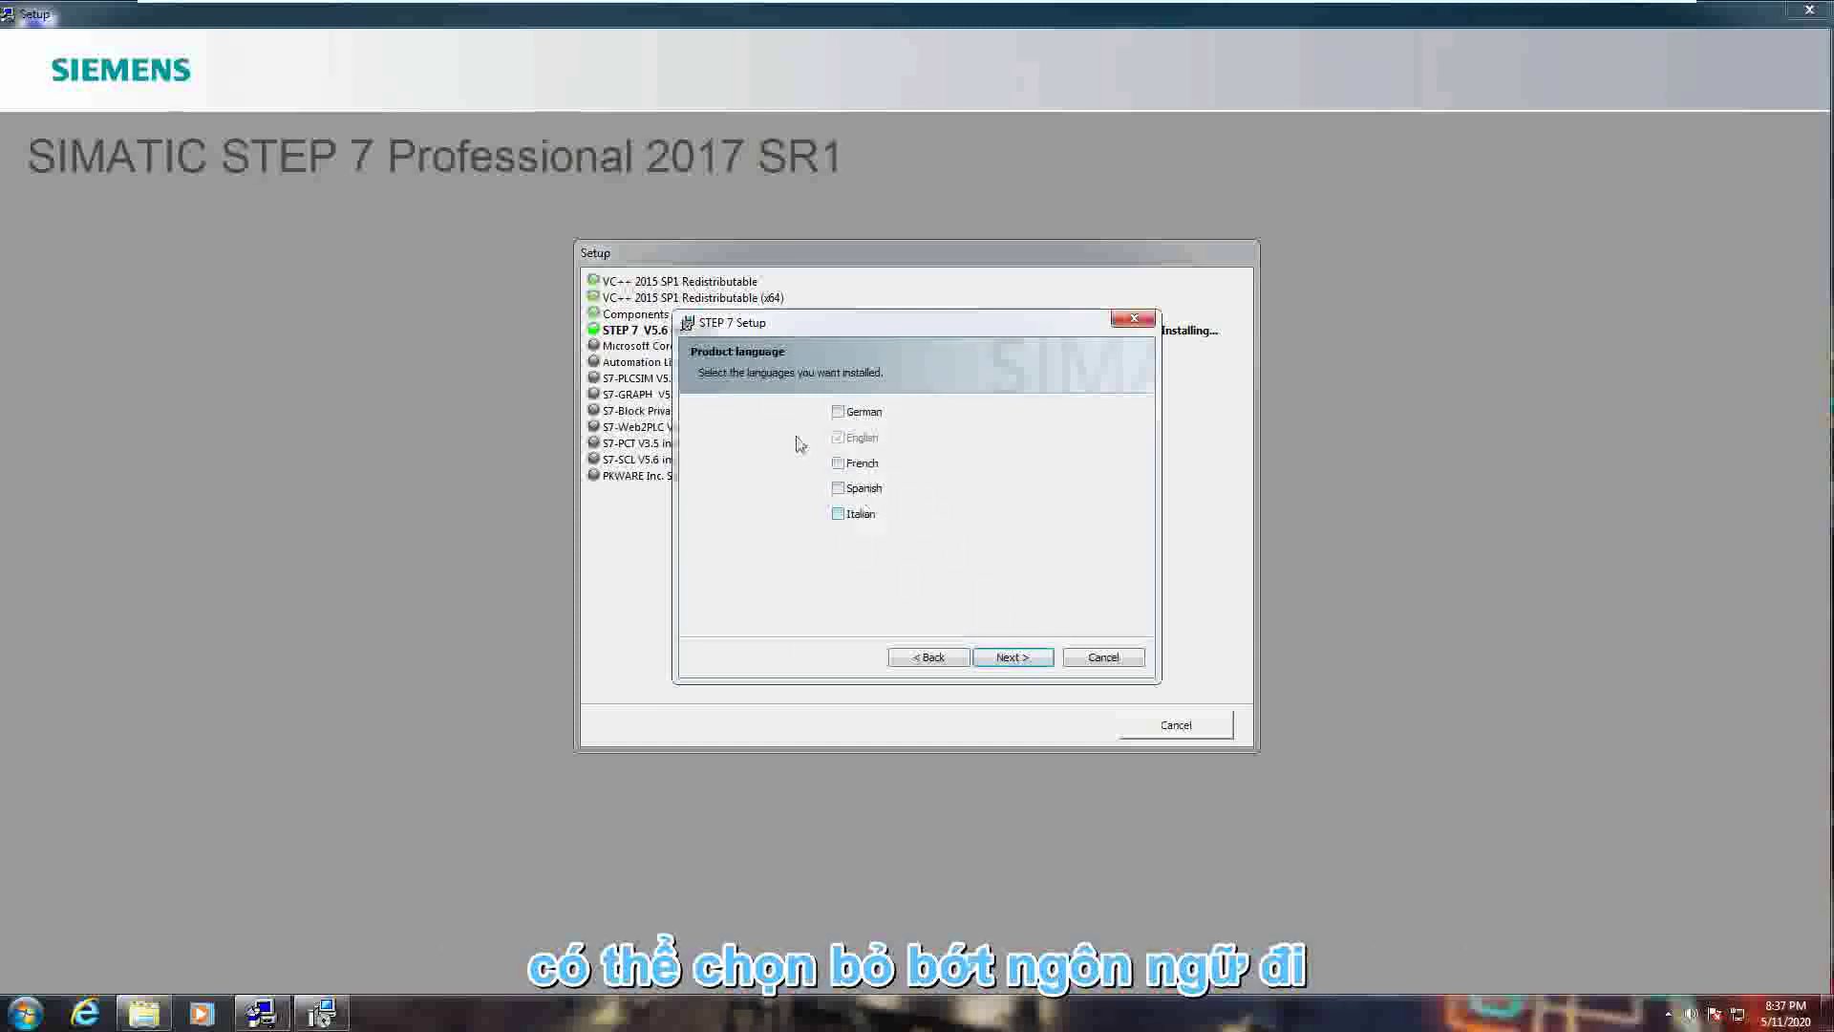
click(1010, 658)
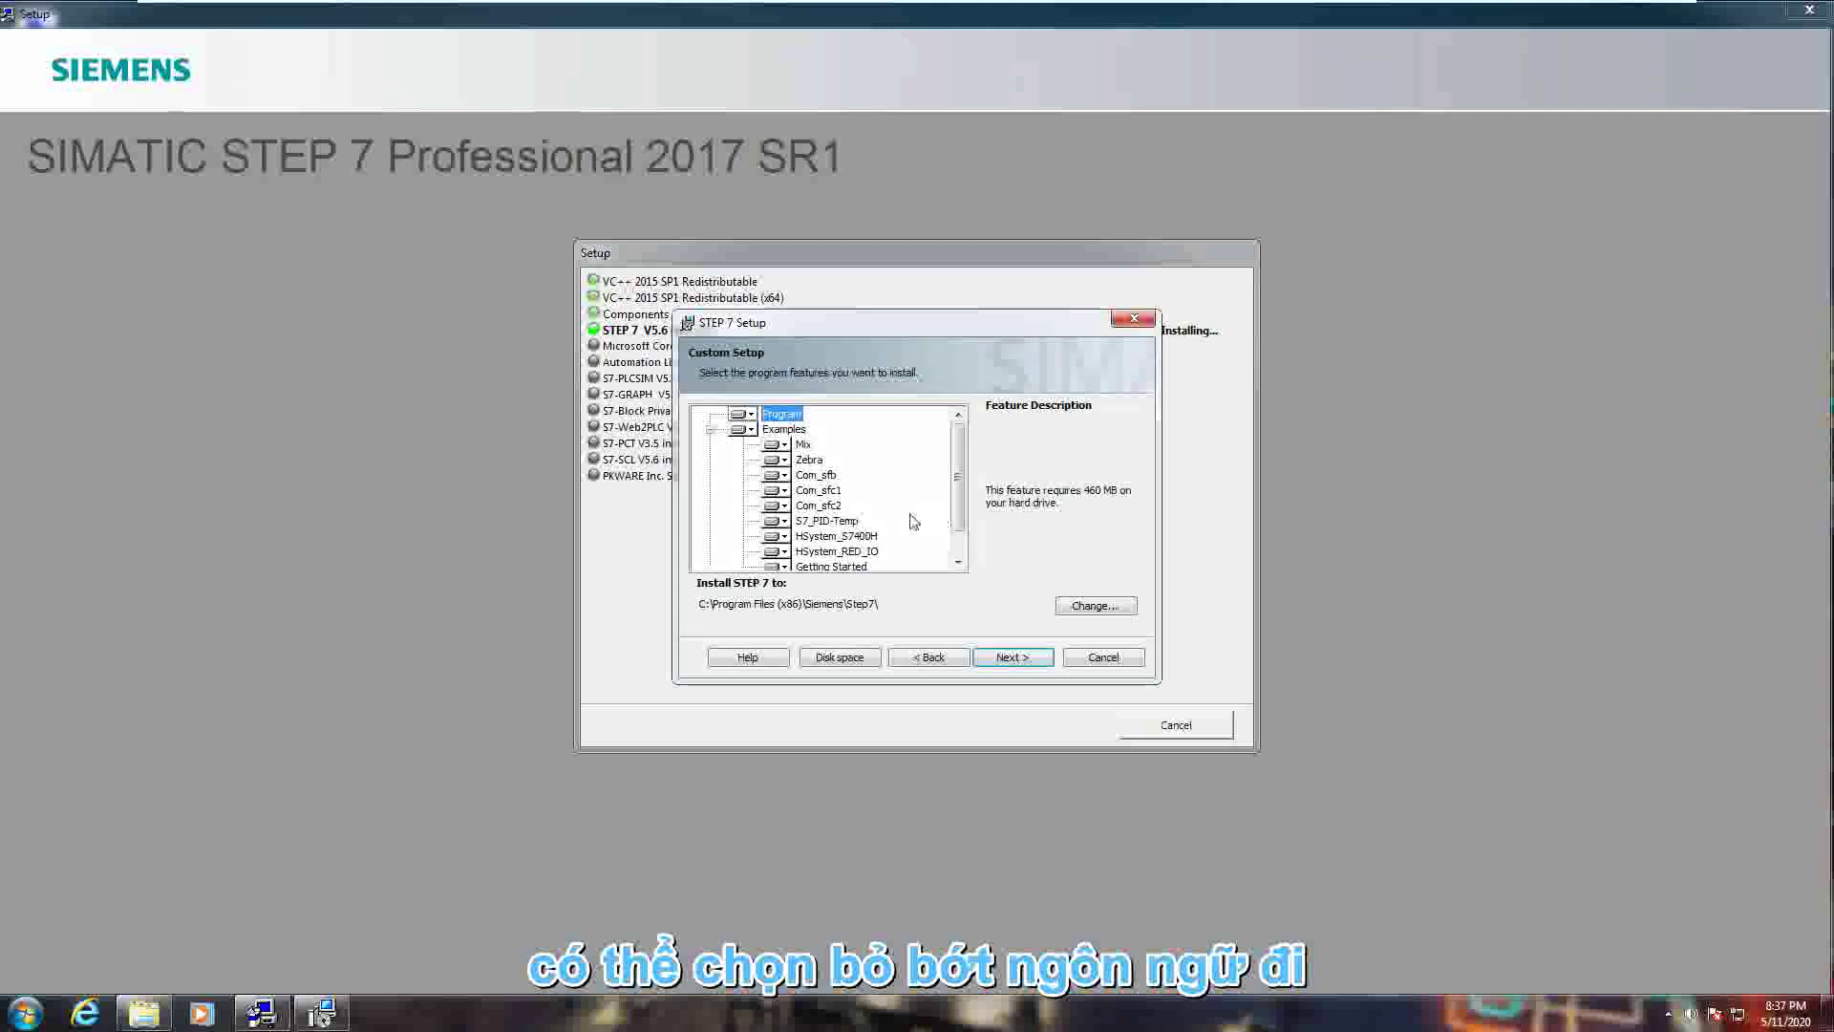
- Review the program feature tree, including the Examples size details, and keep the default features
mouse_move(957, 480)
mouse_down()
mouse_move(960, 530)
mouse_move(957, 450)
mouse_up()
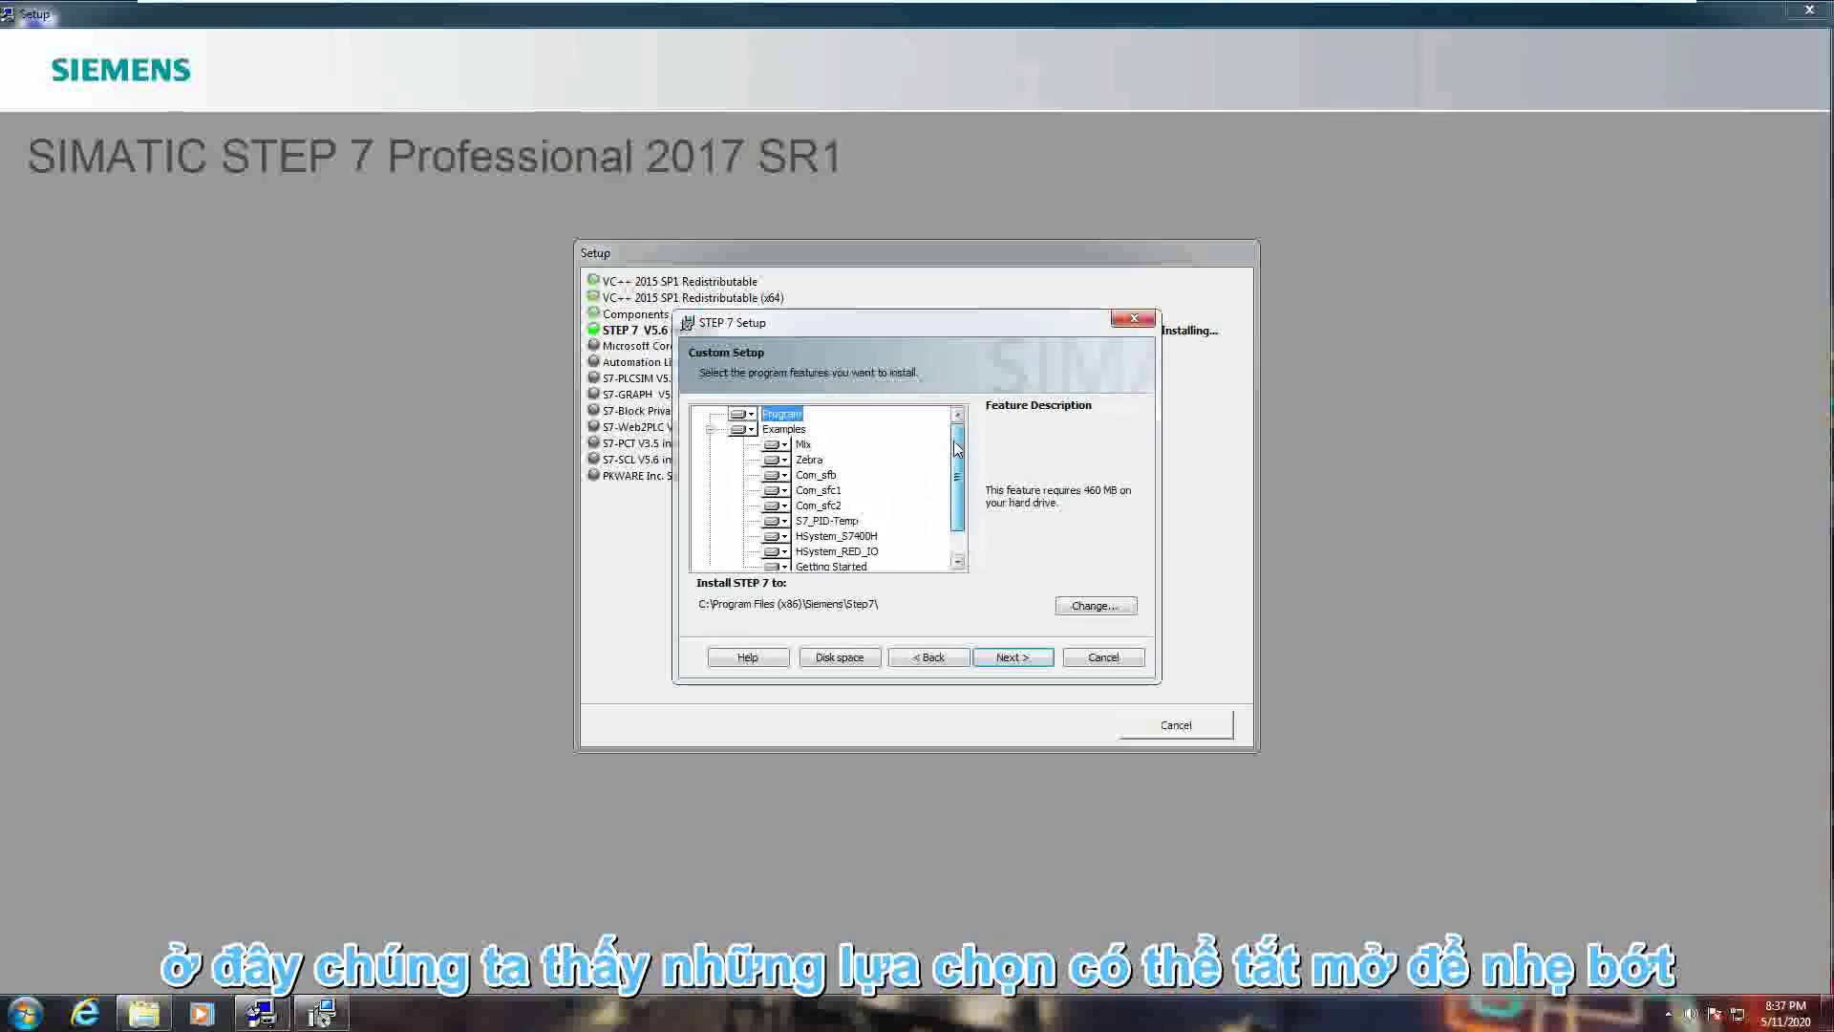
scroll(960, 478, down, 1)
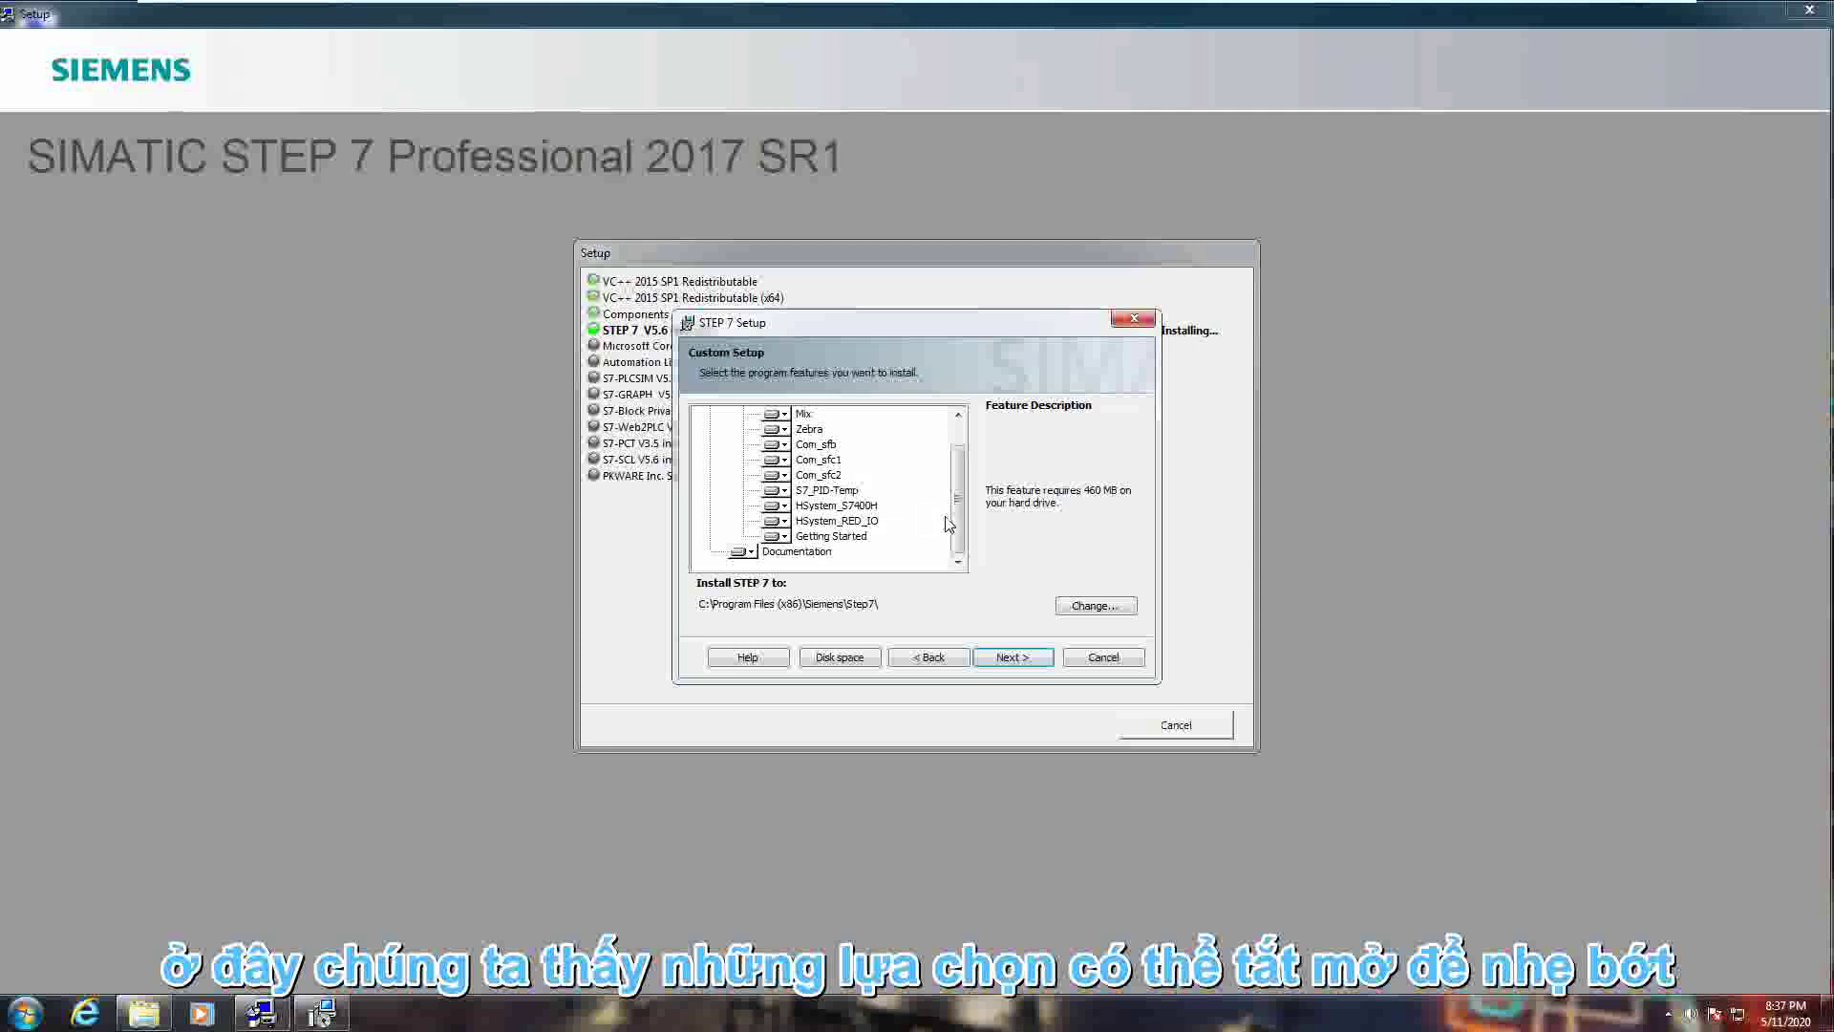
scroll(960, 515, up, 1)
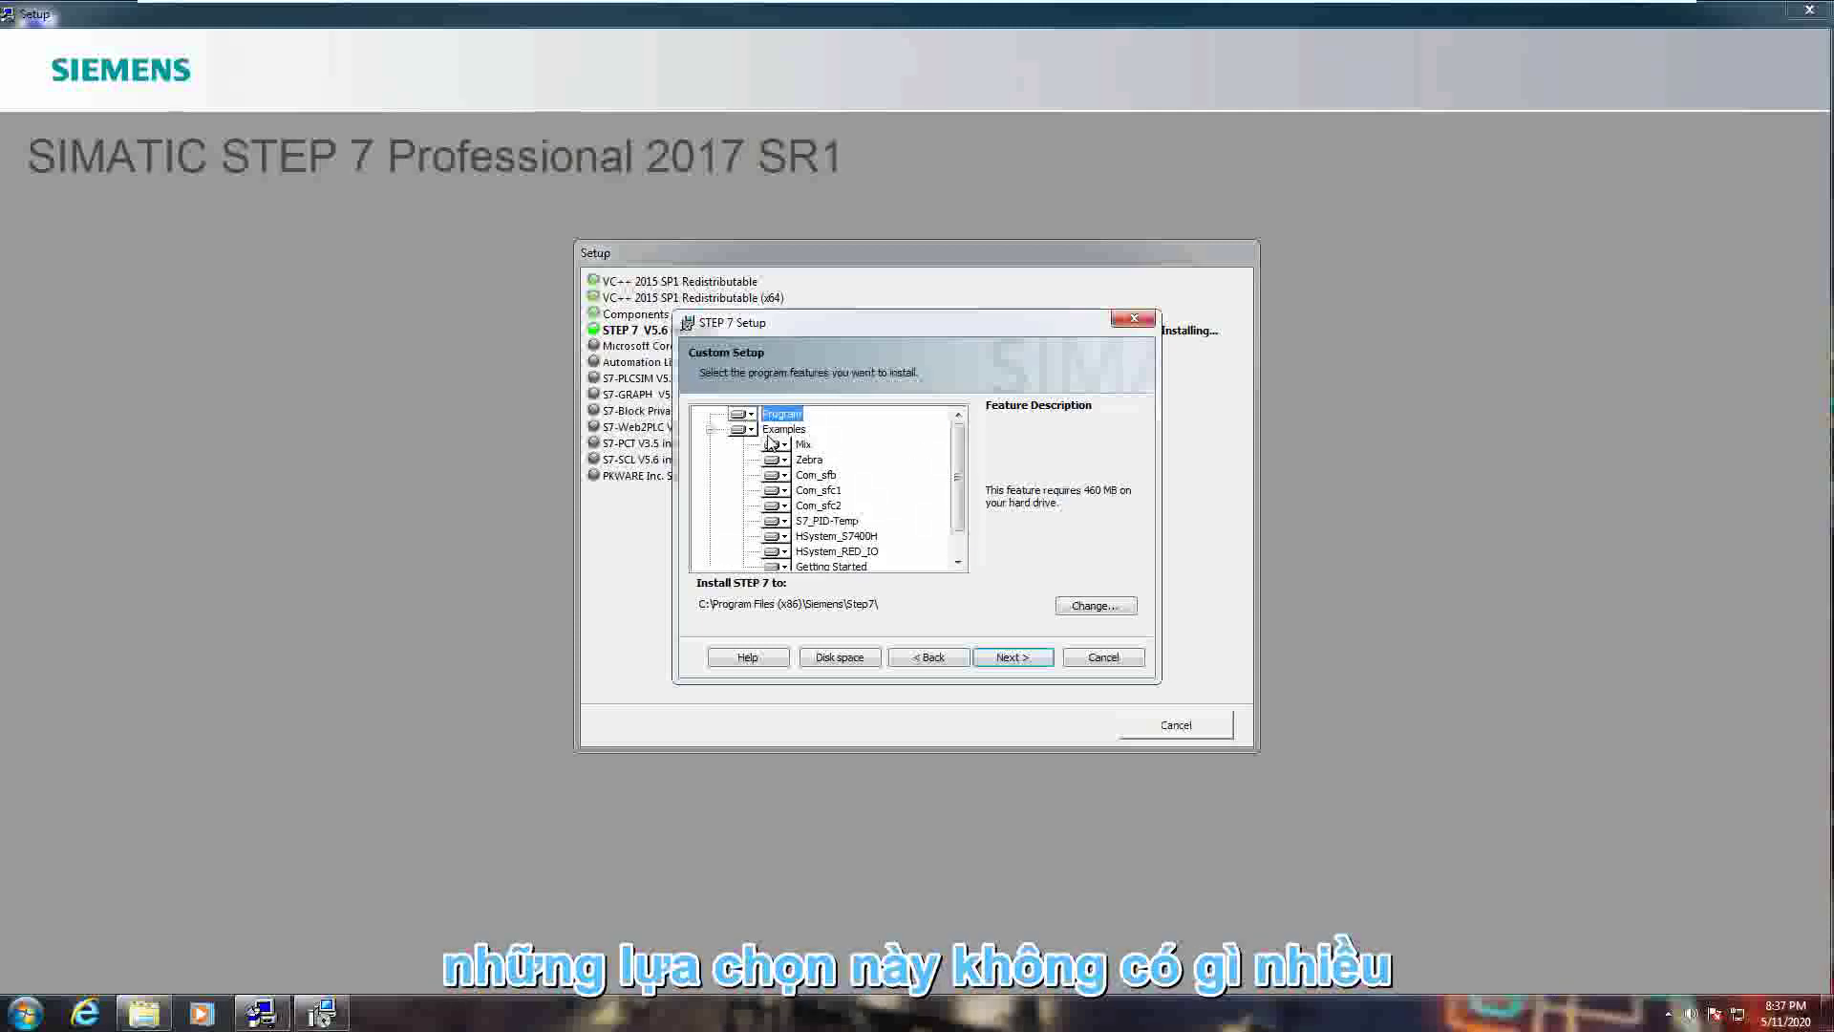
scroll(959, 493, down, 1)
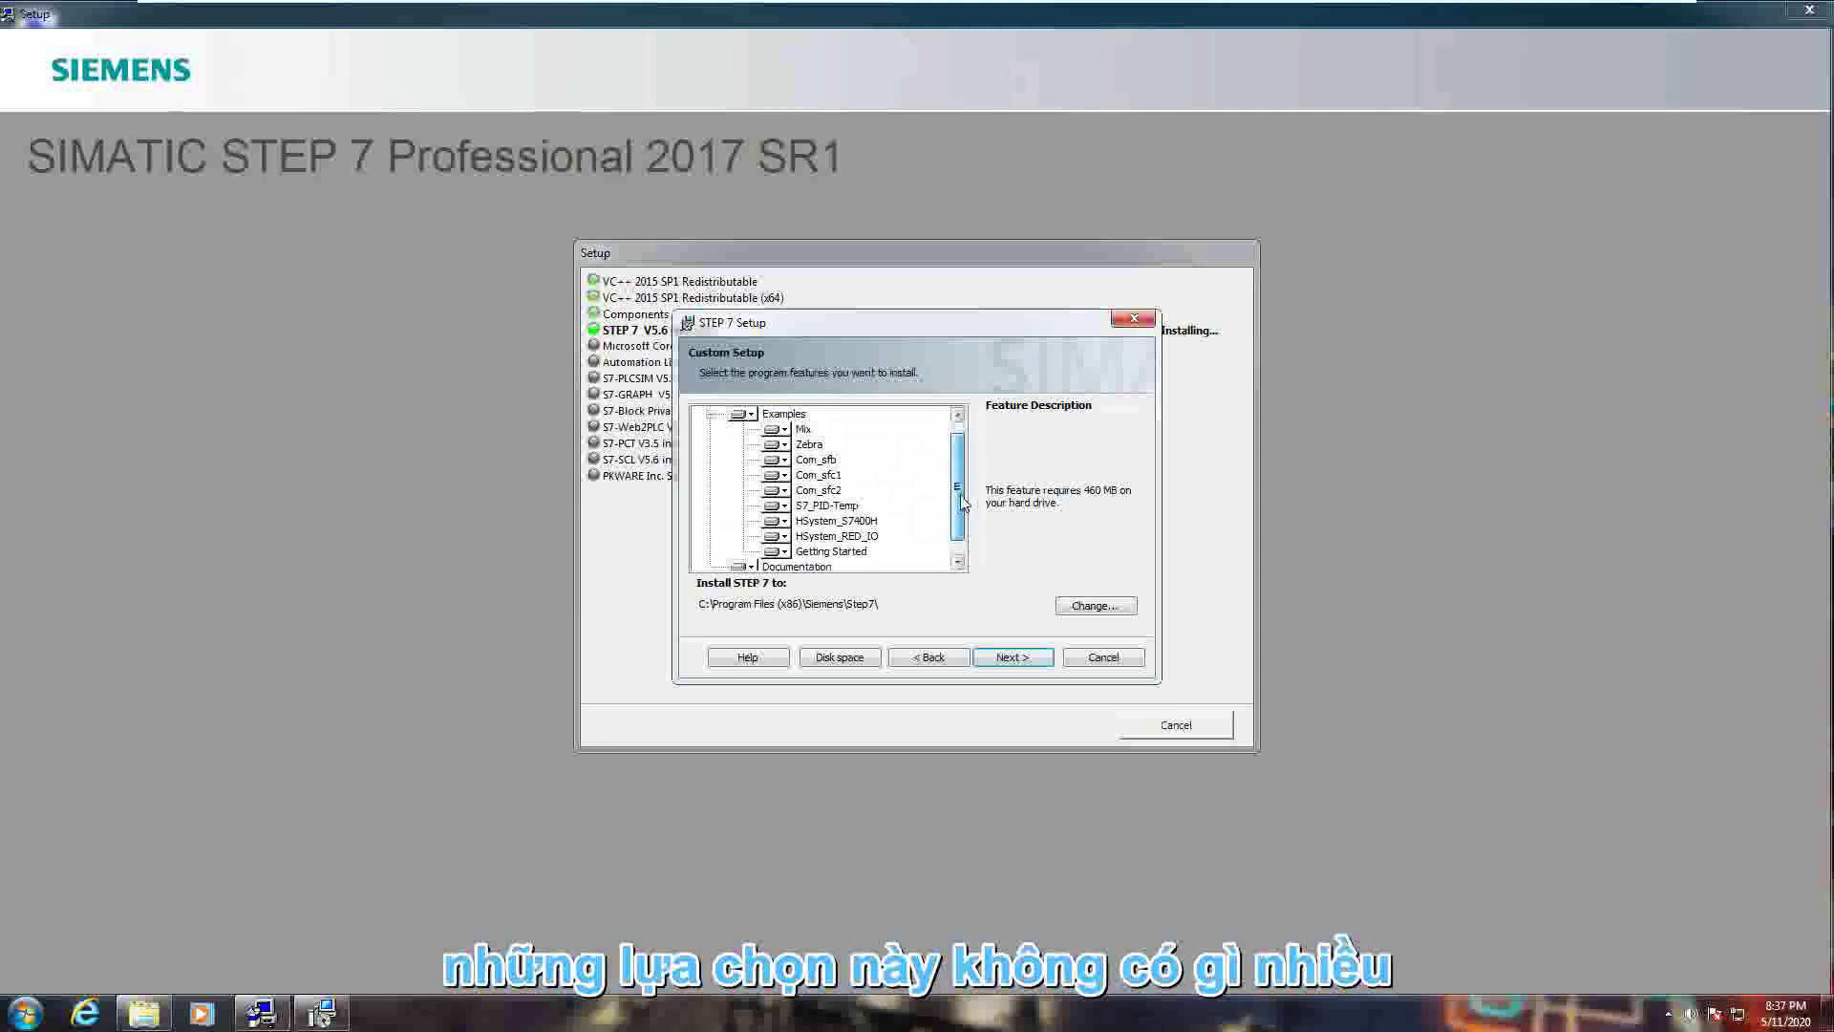
scroll(963, 437, up, 1)
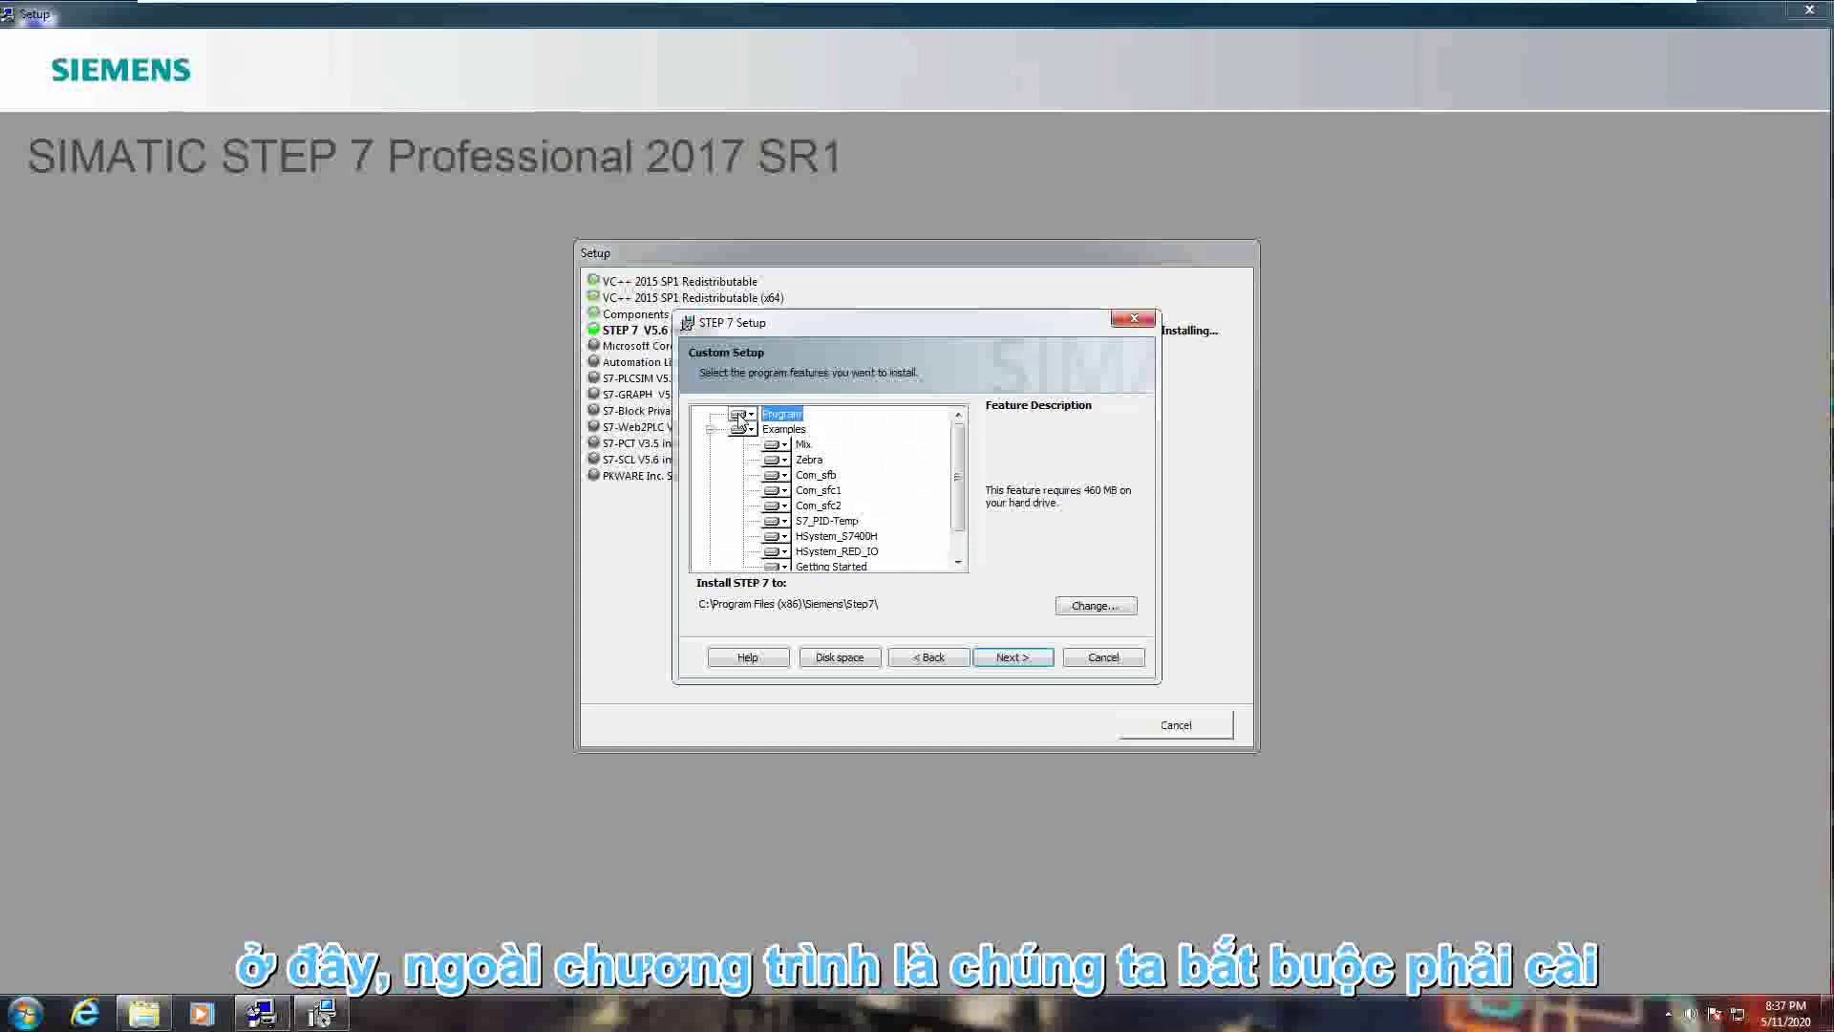
click(788, 429)
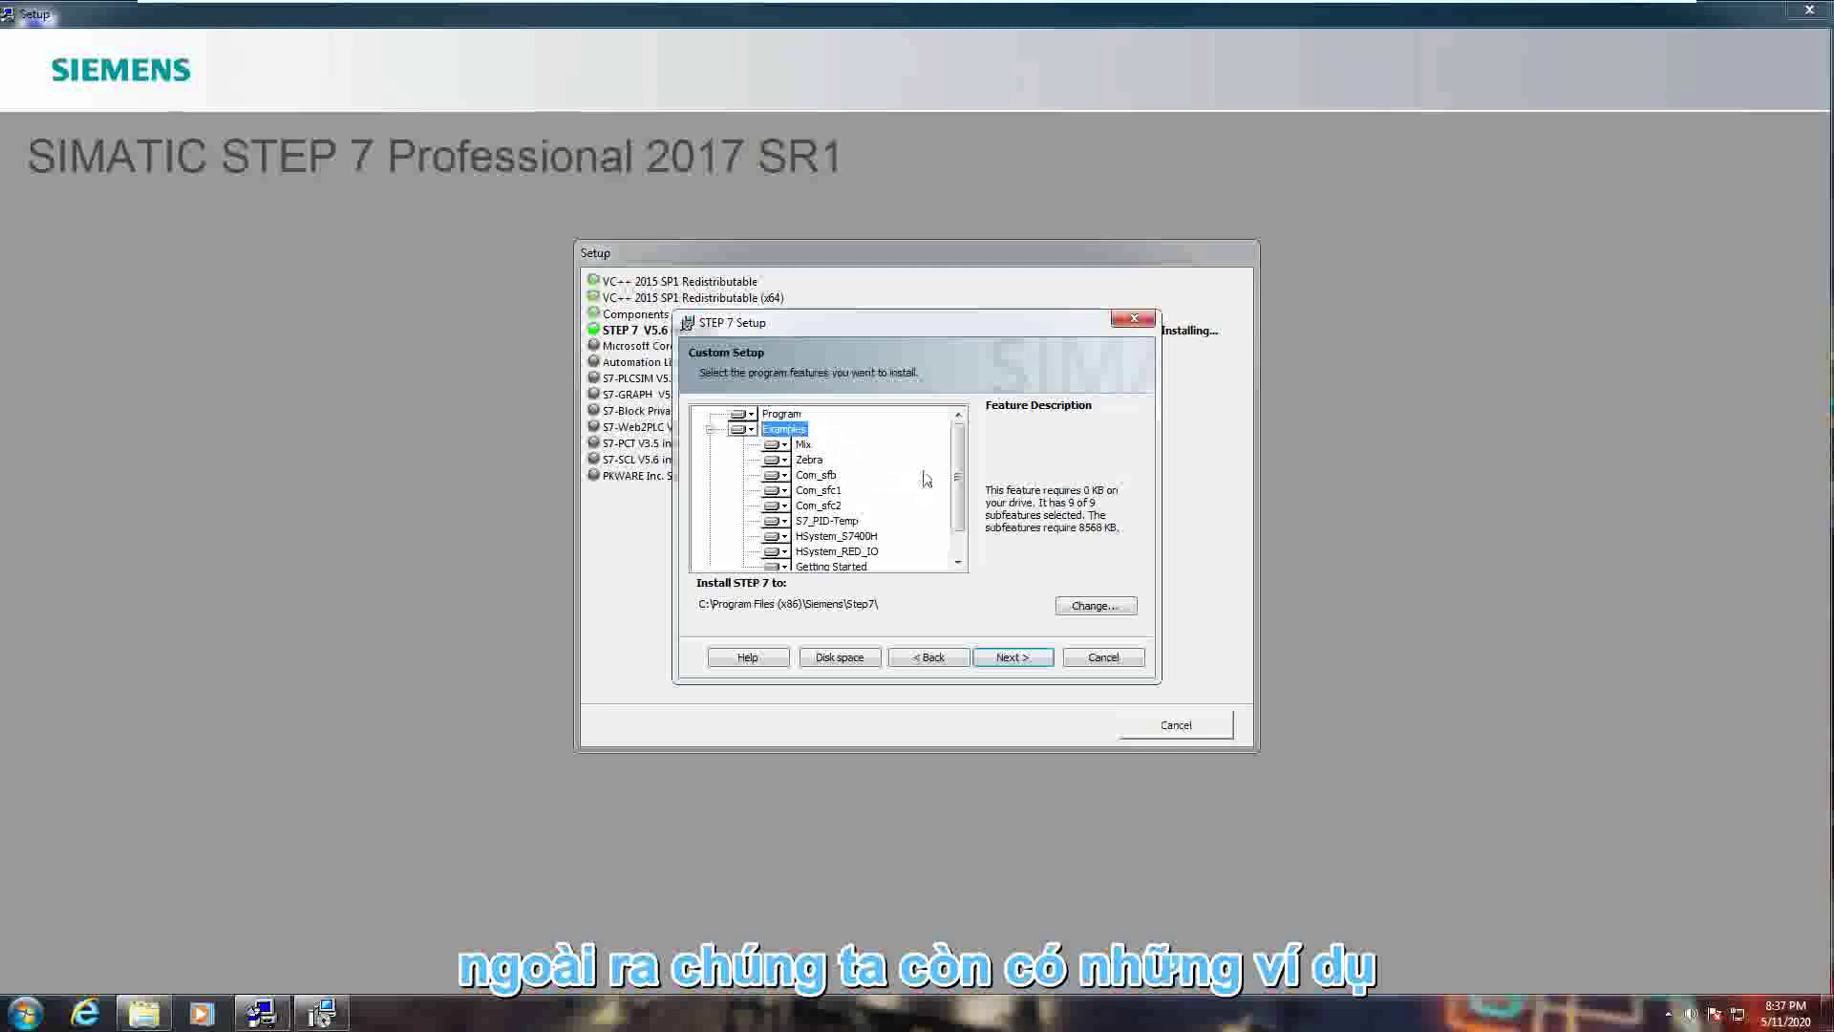
scroll(962, 478, down, 1)
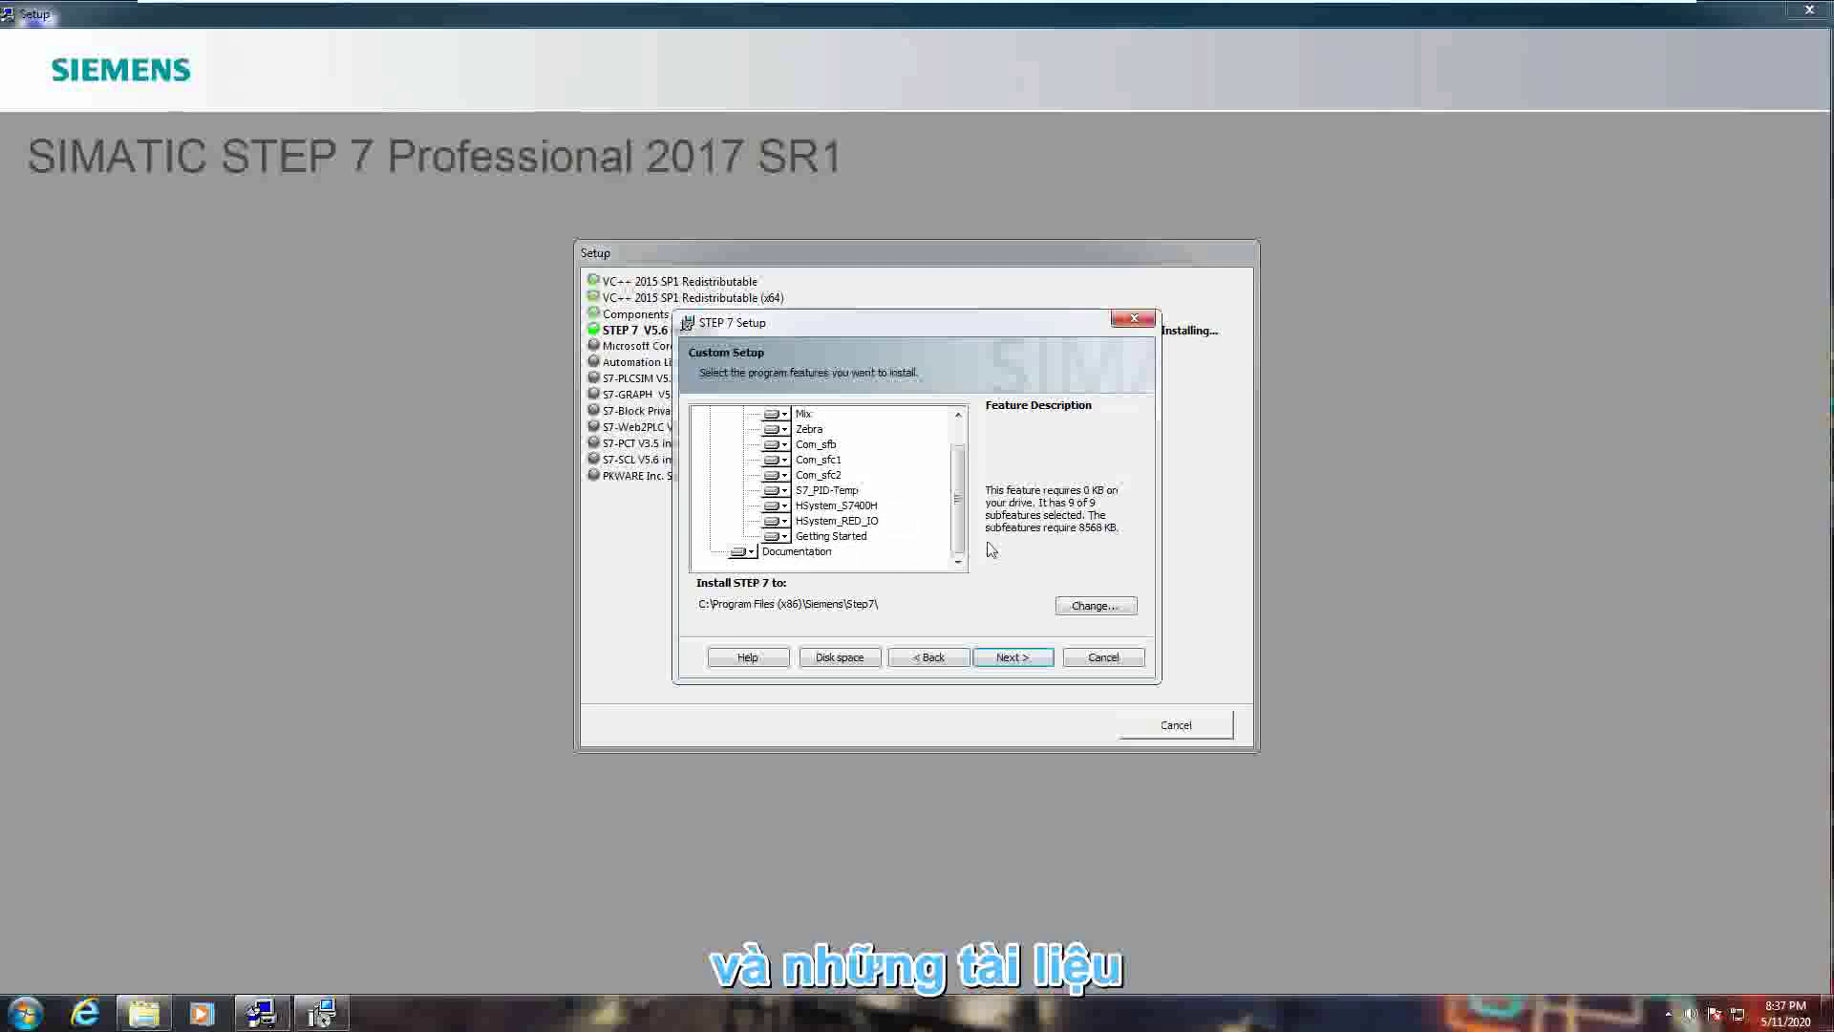
scroll(961, 546, up, 2)
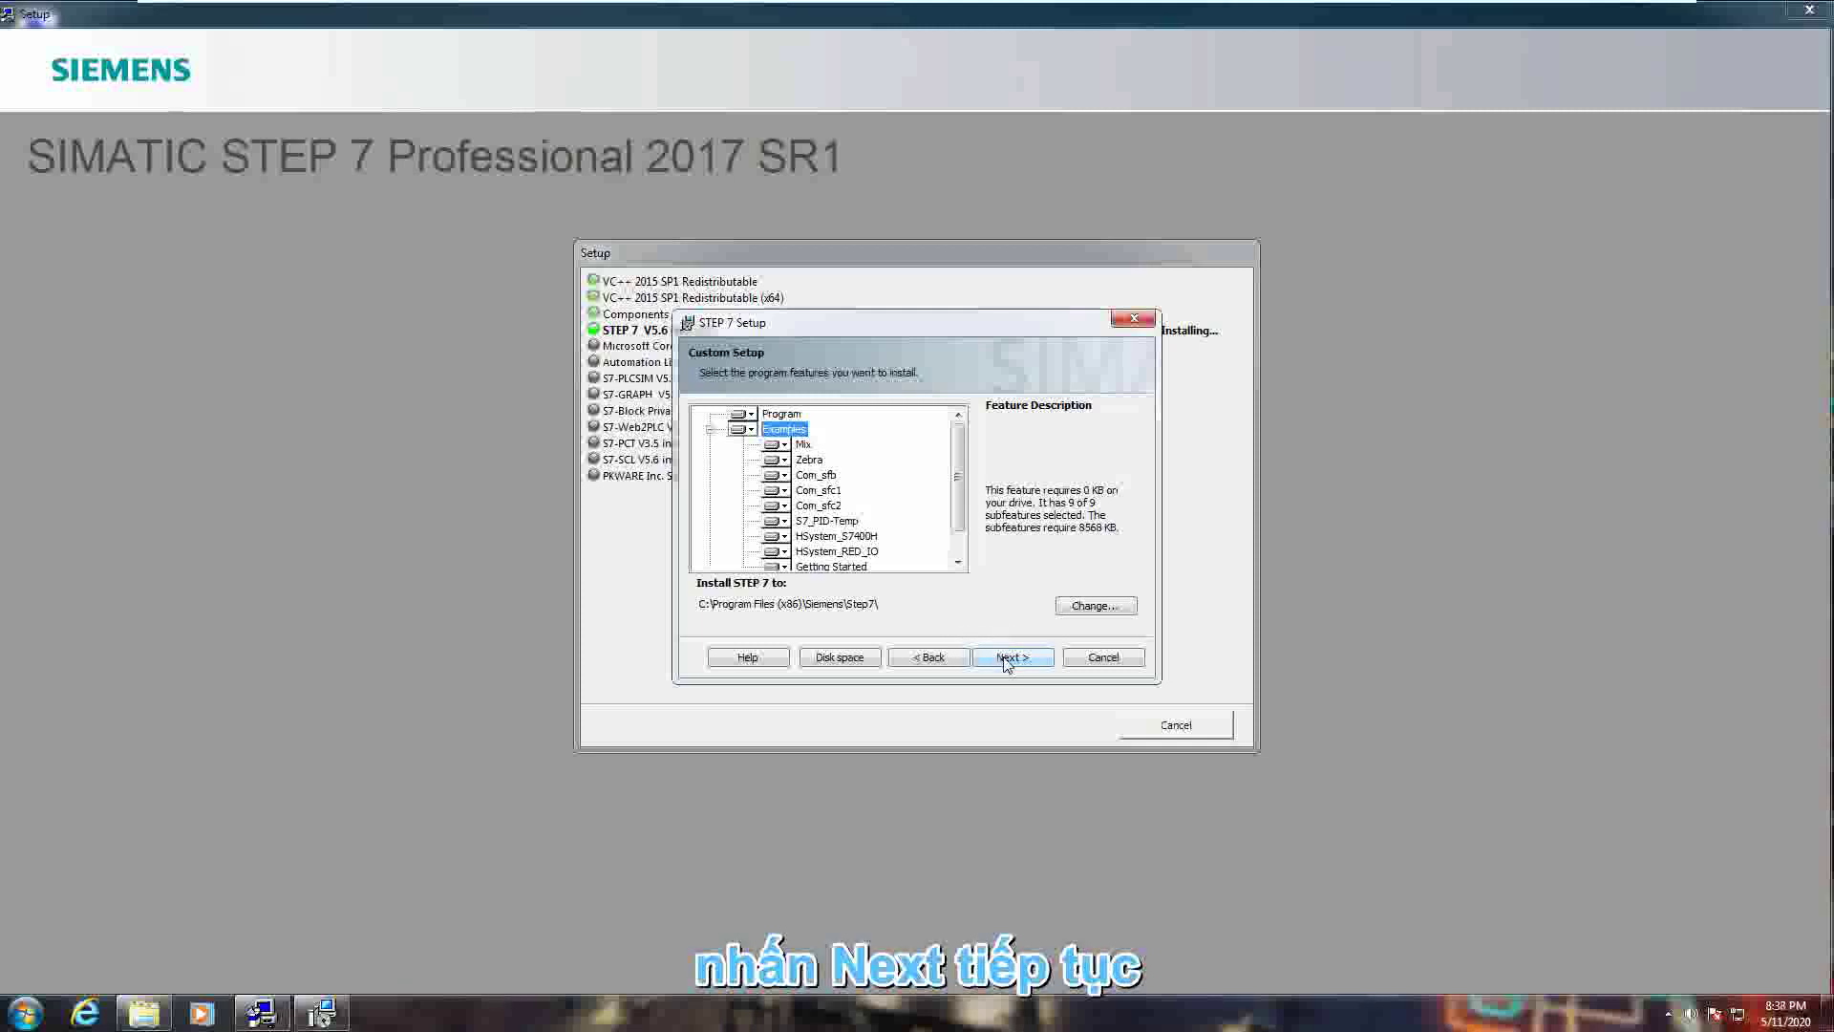
click(1009, 659)
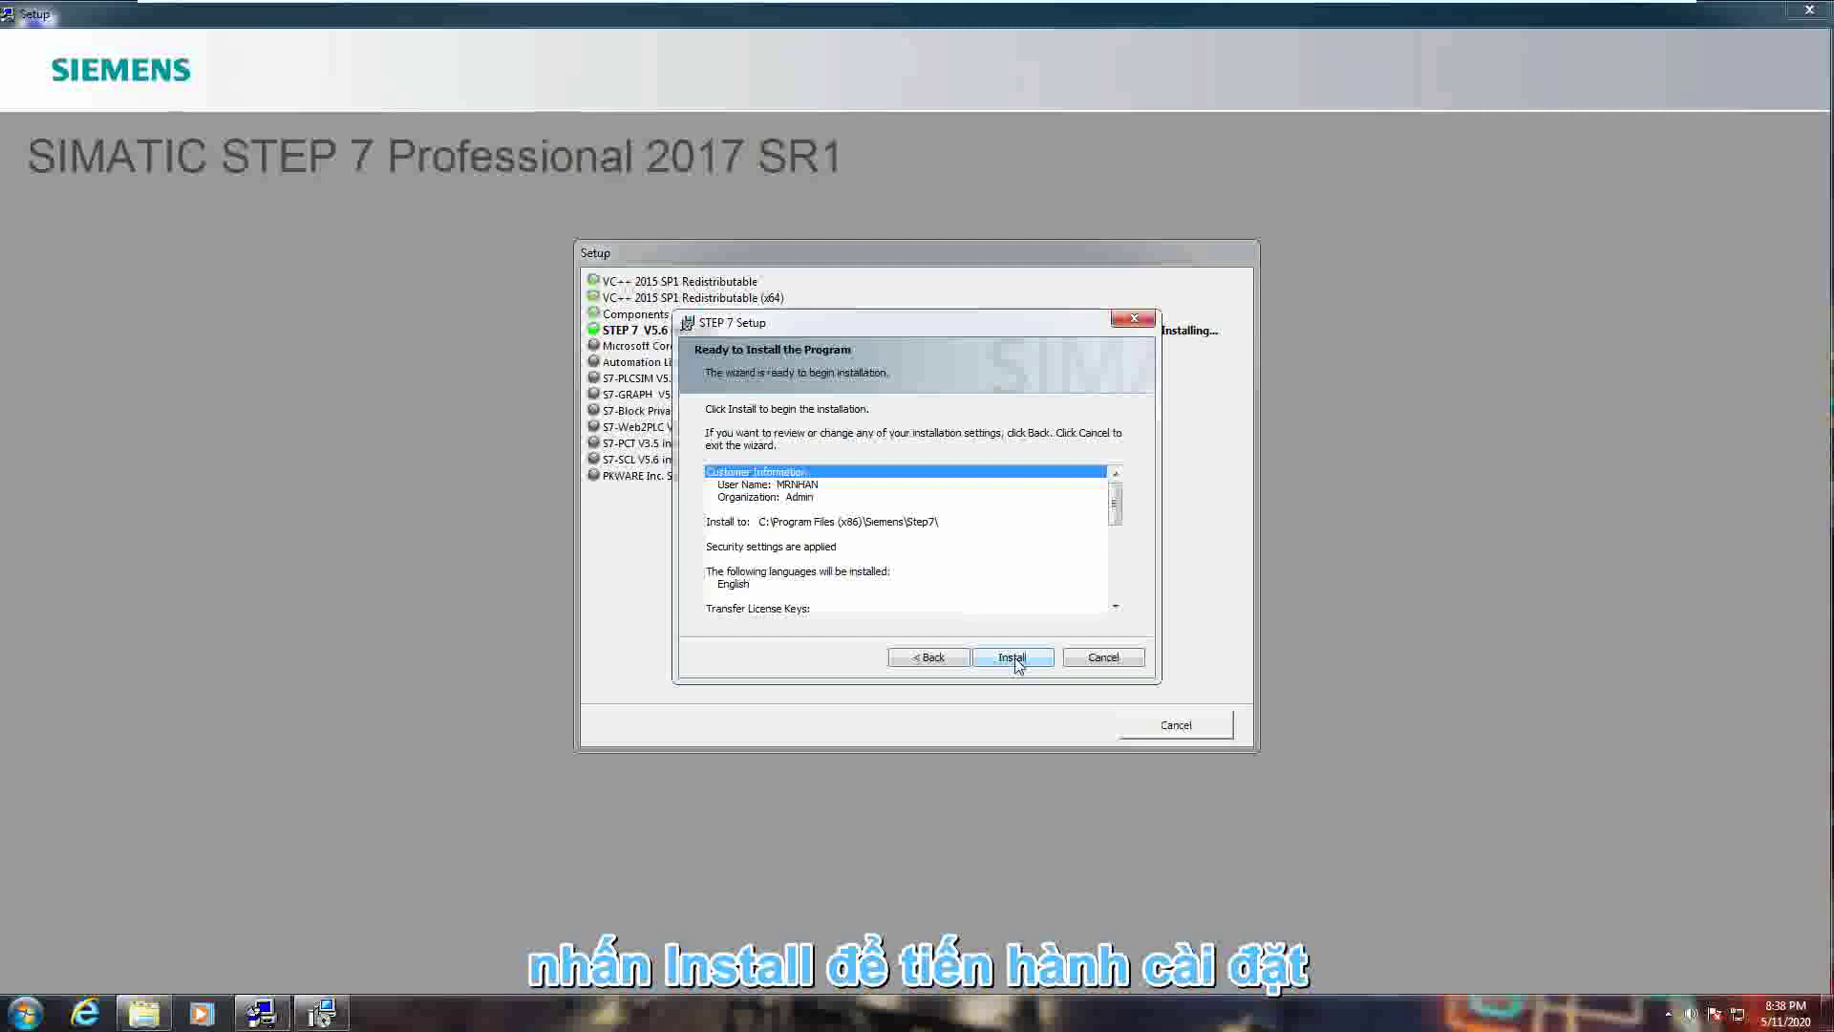
- Start the STEP 7 V5.6 installation, then minimize the VM and bring up the Camtasia panel
click(1014, 659)
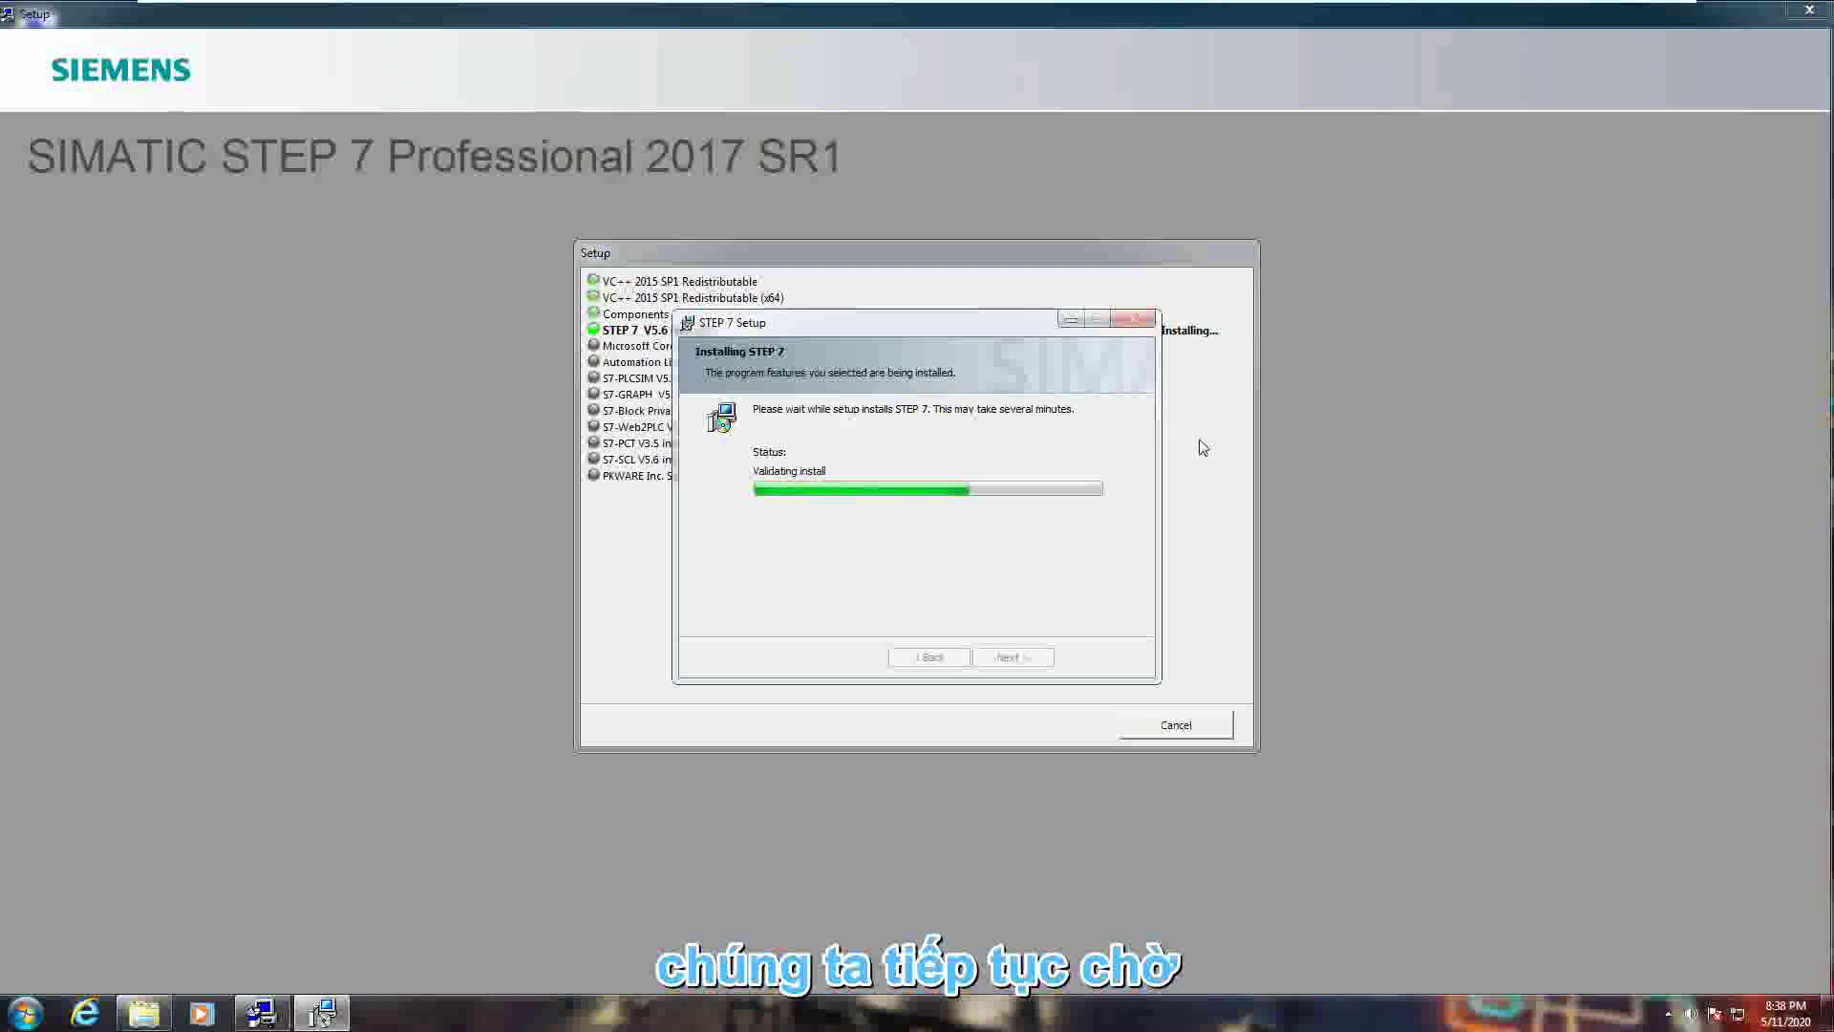
mouse_move(1533, 9)
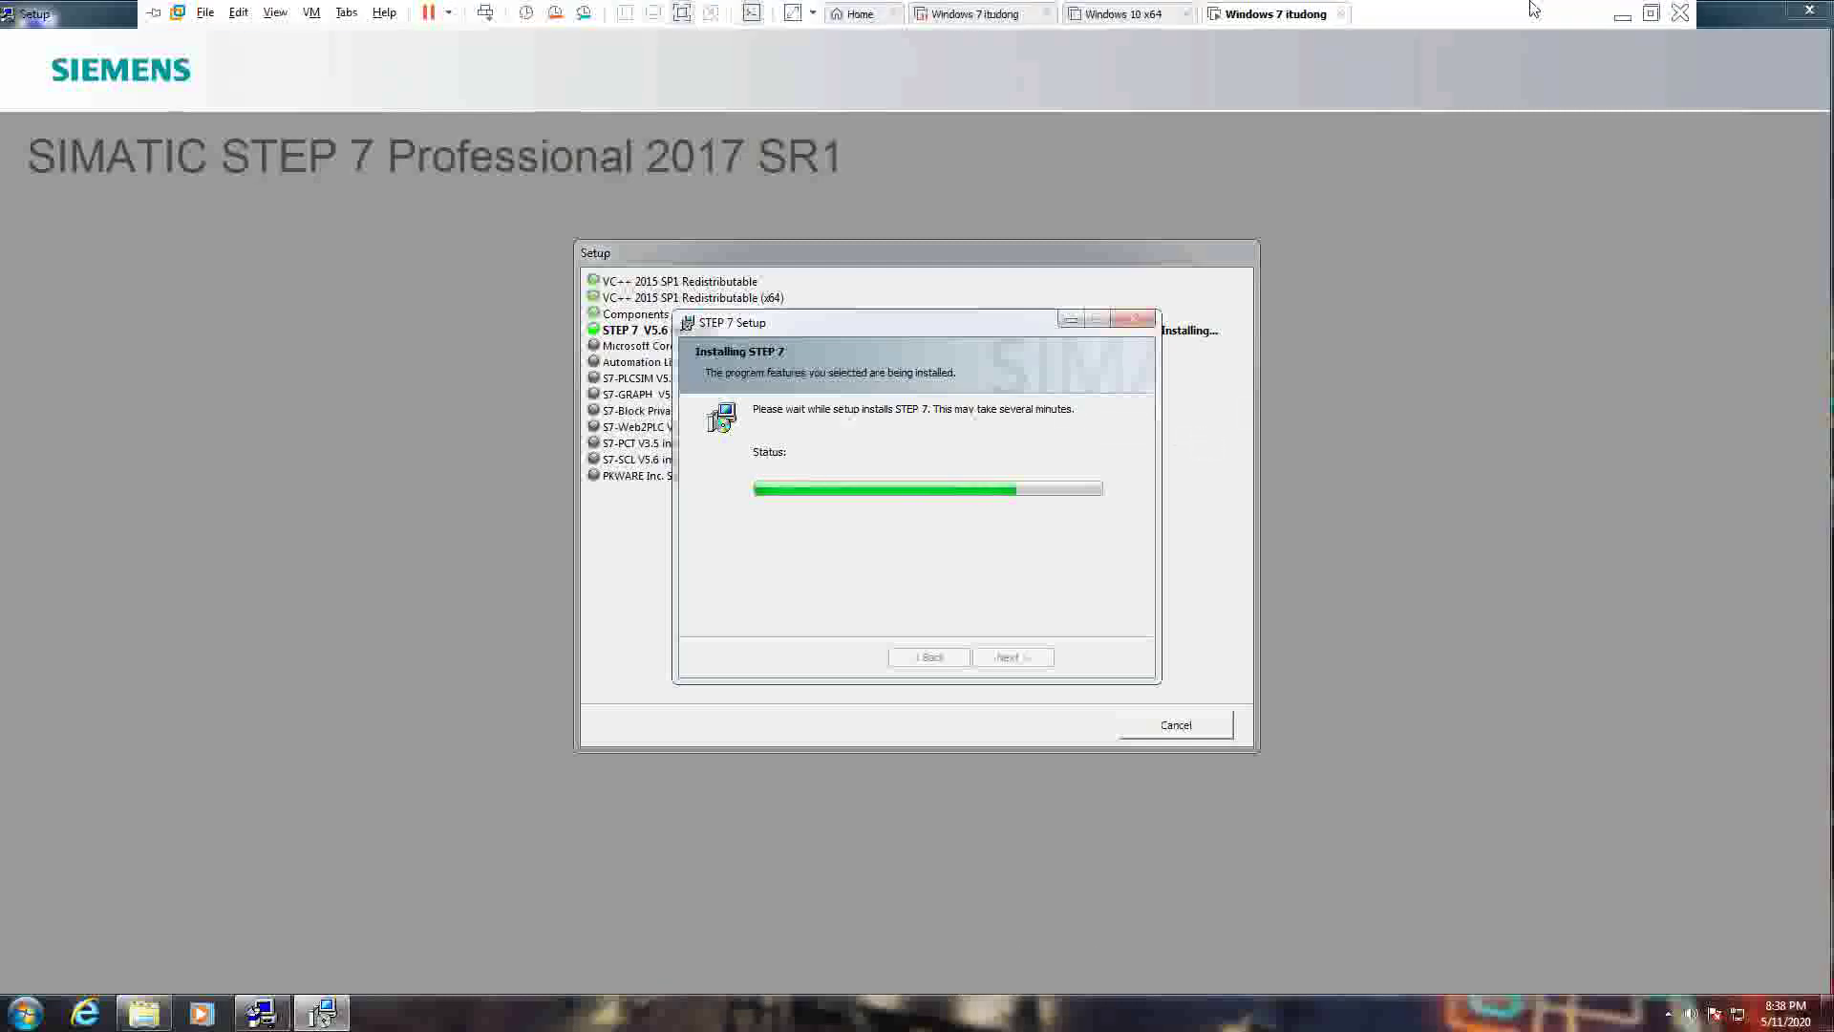
click(1622, 15)
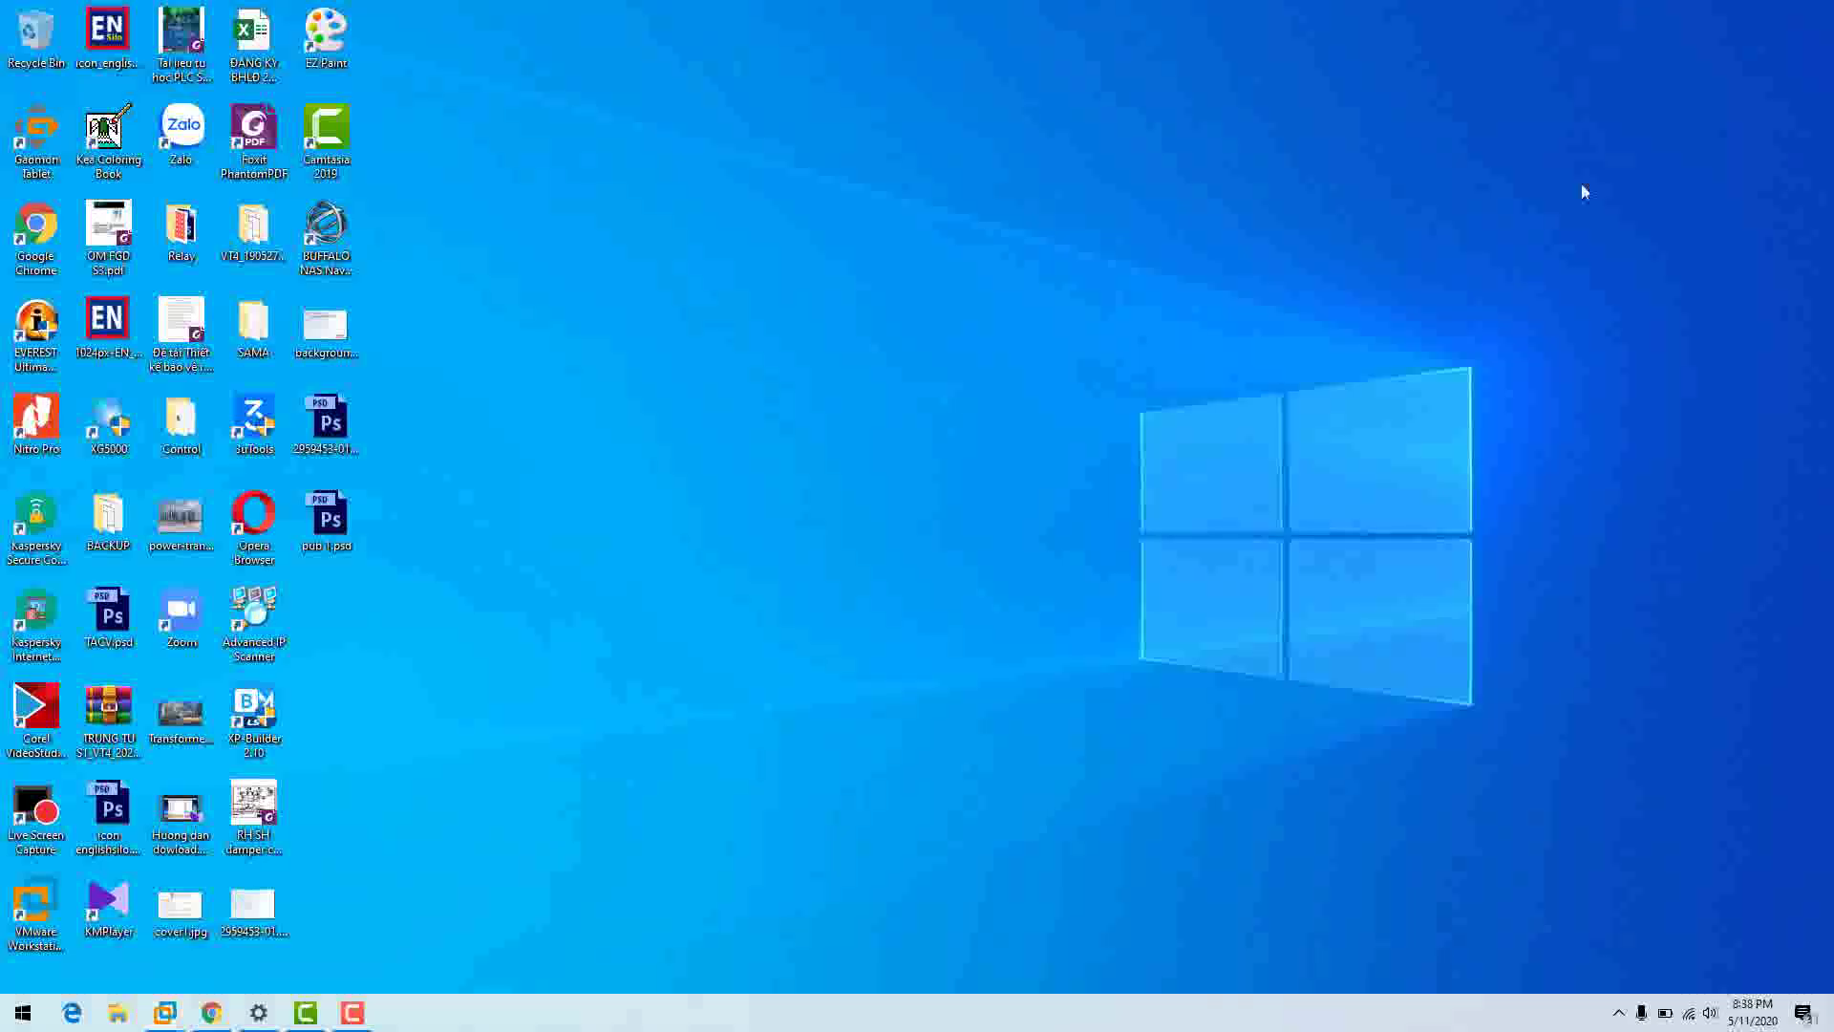
click(353, 1015)
- Switch back to the full-screen VMware machine, where setup awaits the memory card interface choice
key(alt+Tab)
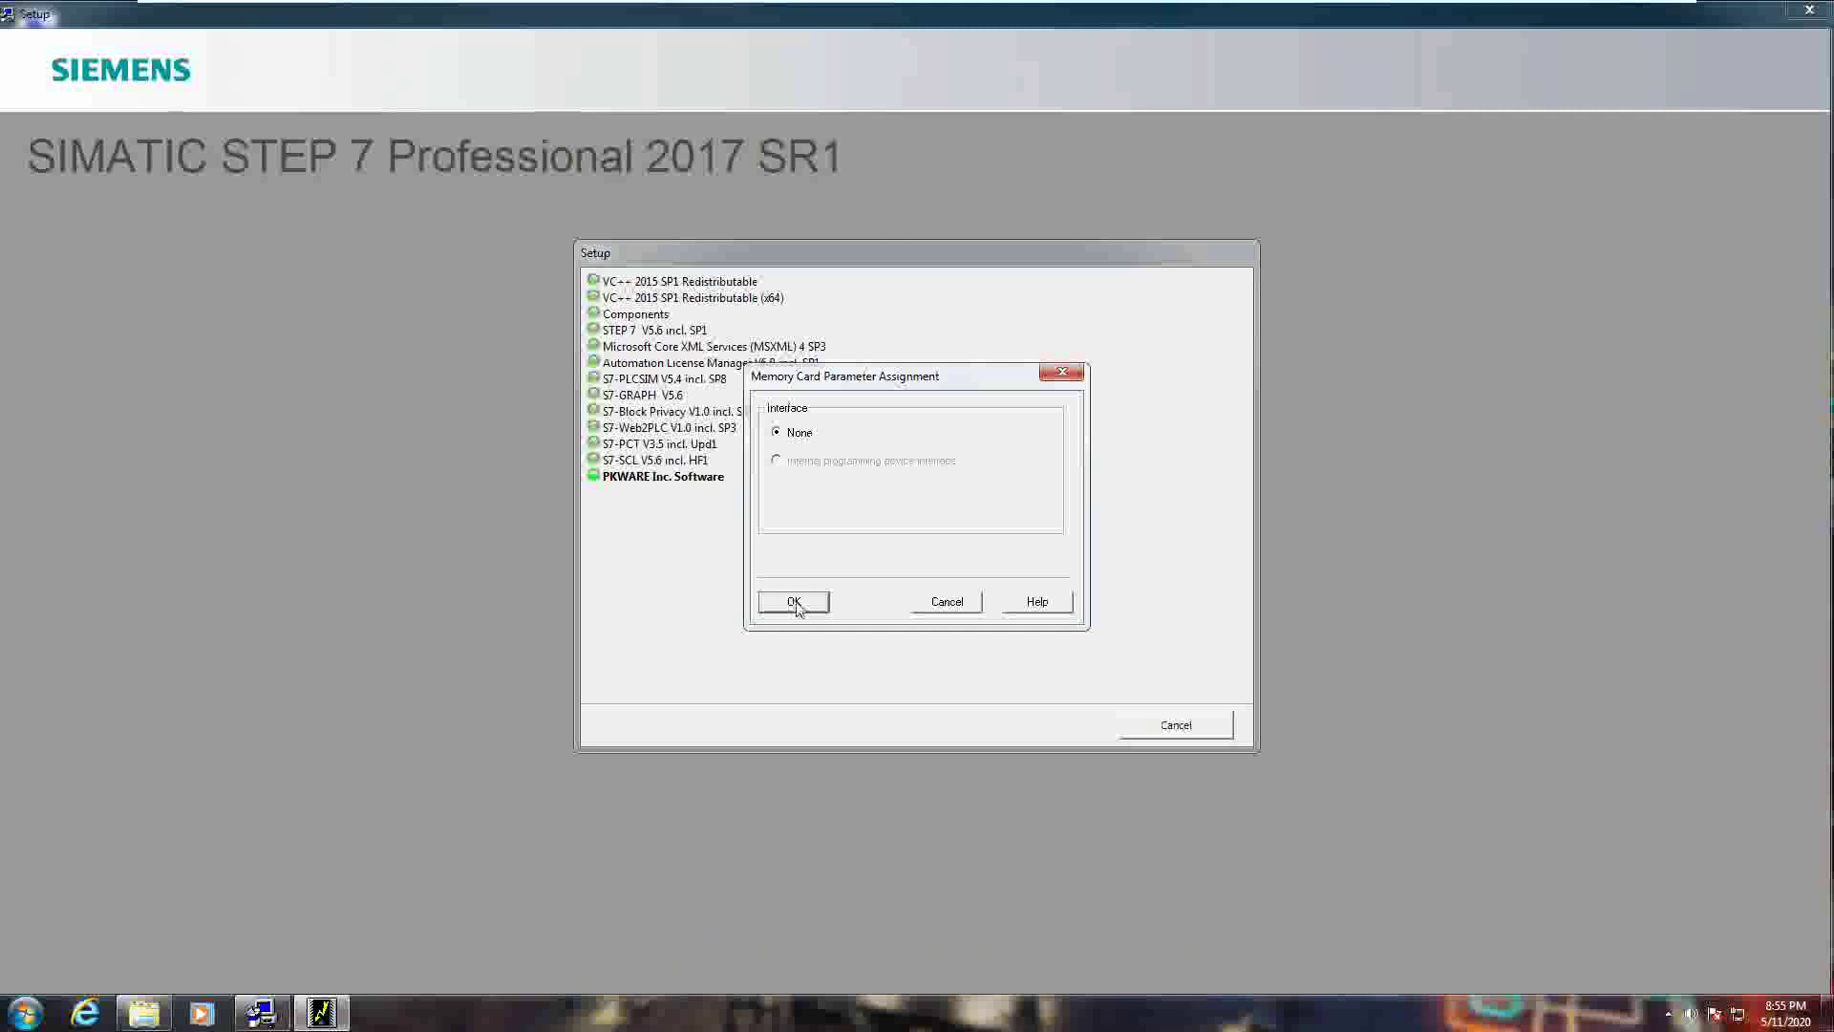
- Accept None as the memory card interface so installation runs on to license synchronization
click(794, 602)
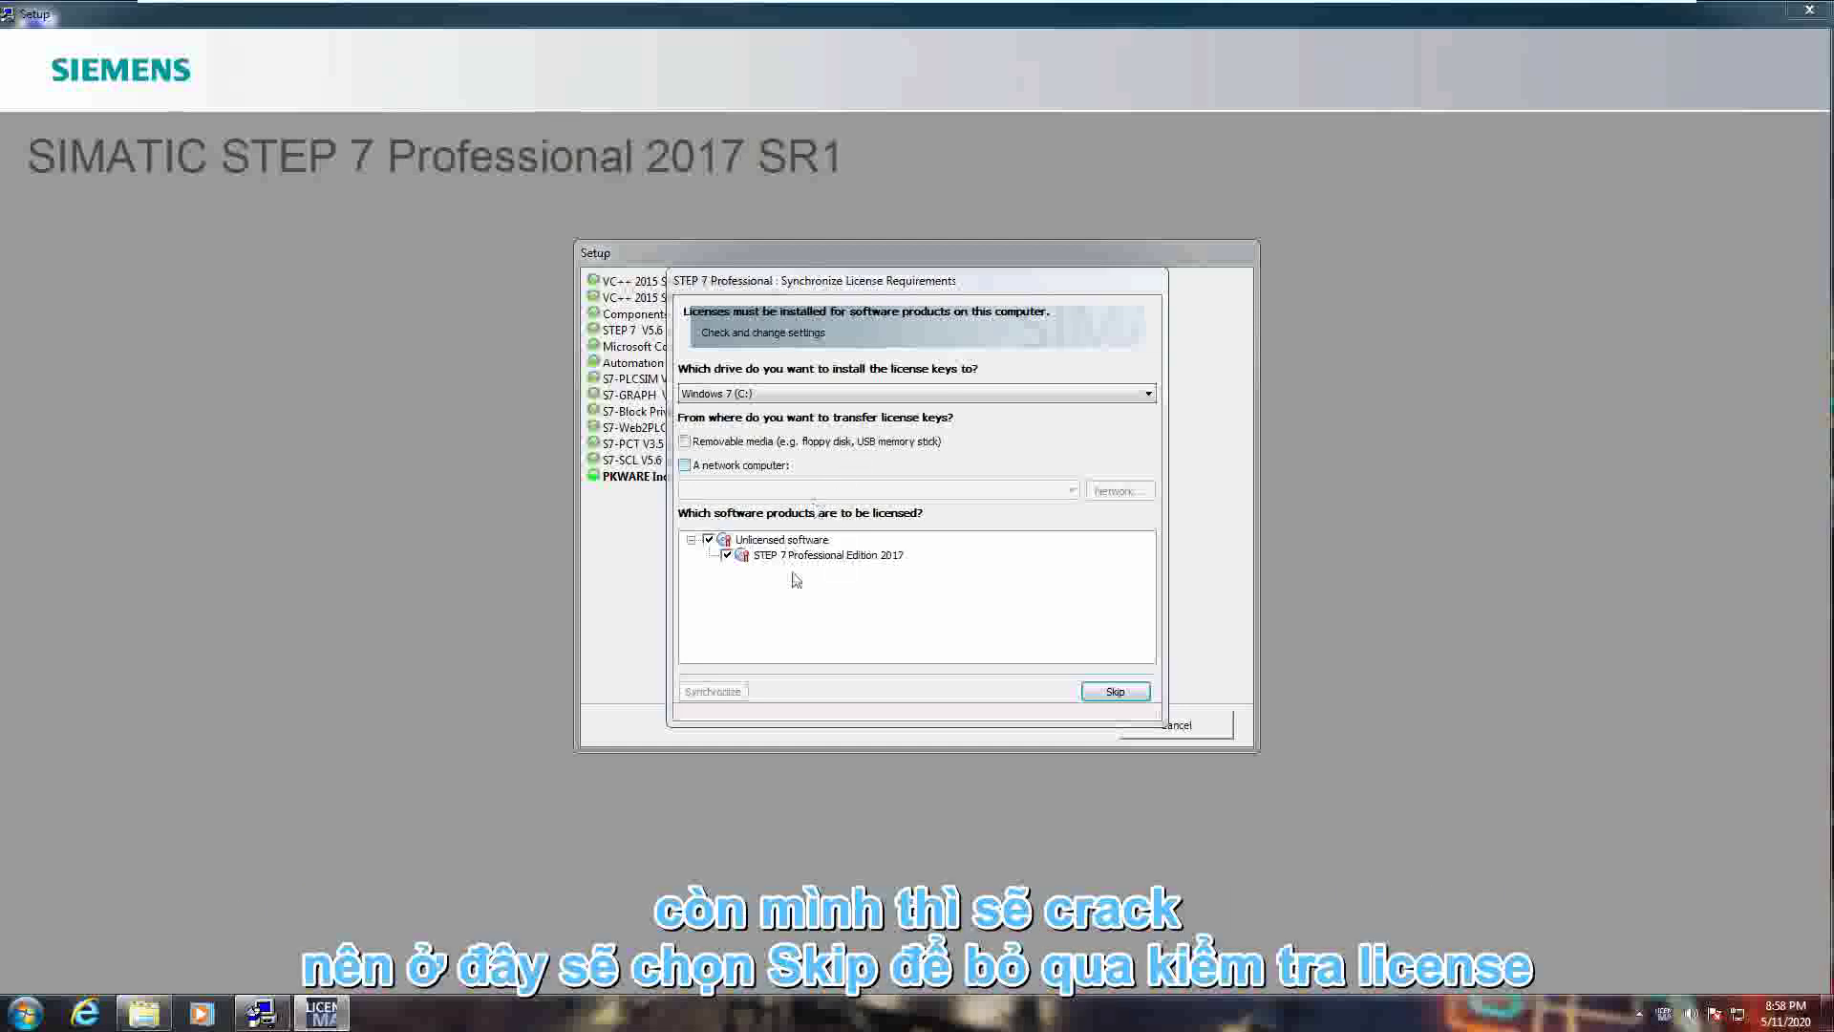
- Skip the license transfer, close the stray Step7 folder window, and finish setup with an immediate restart
click(1101, 694)
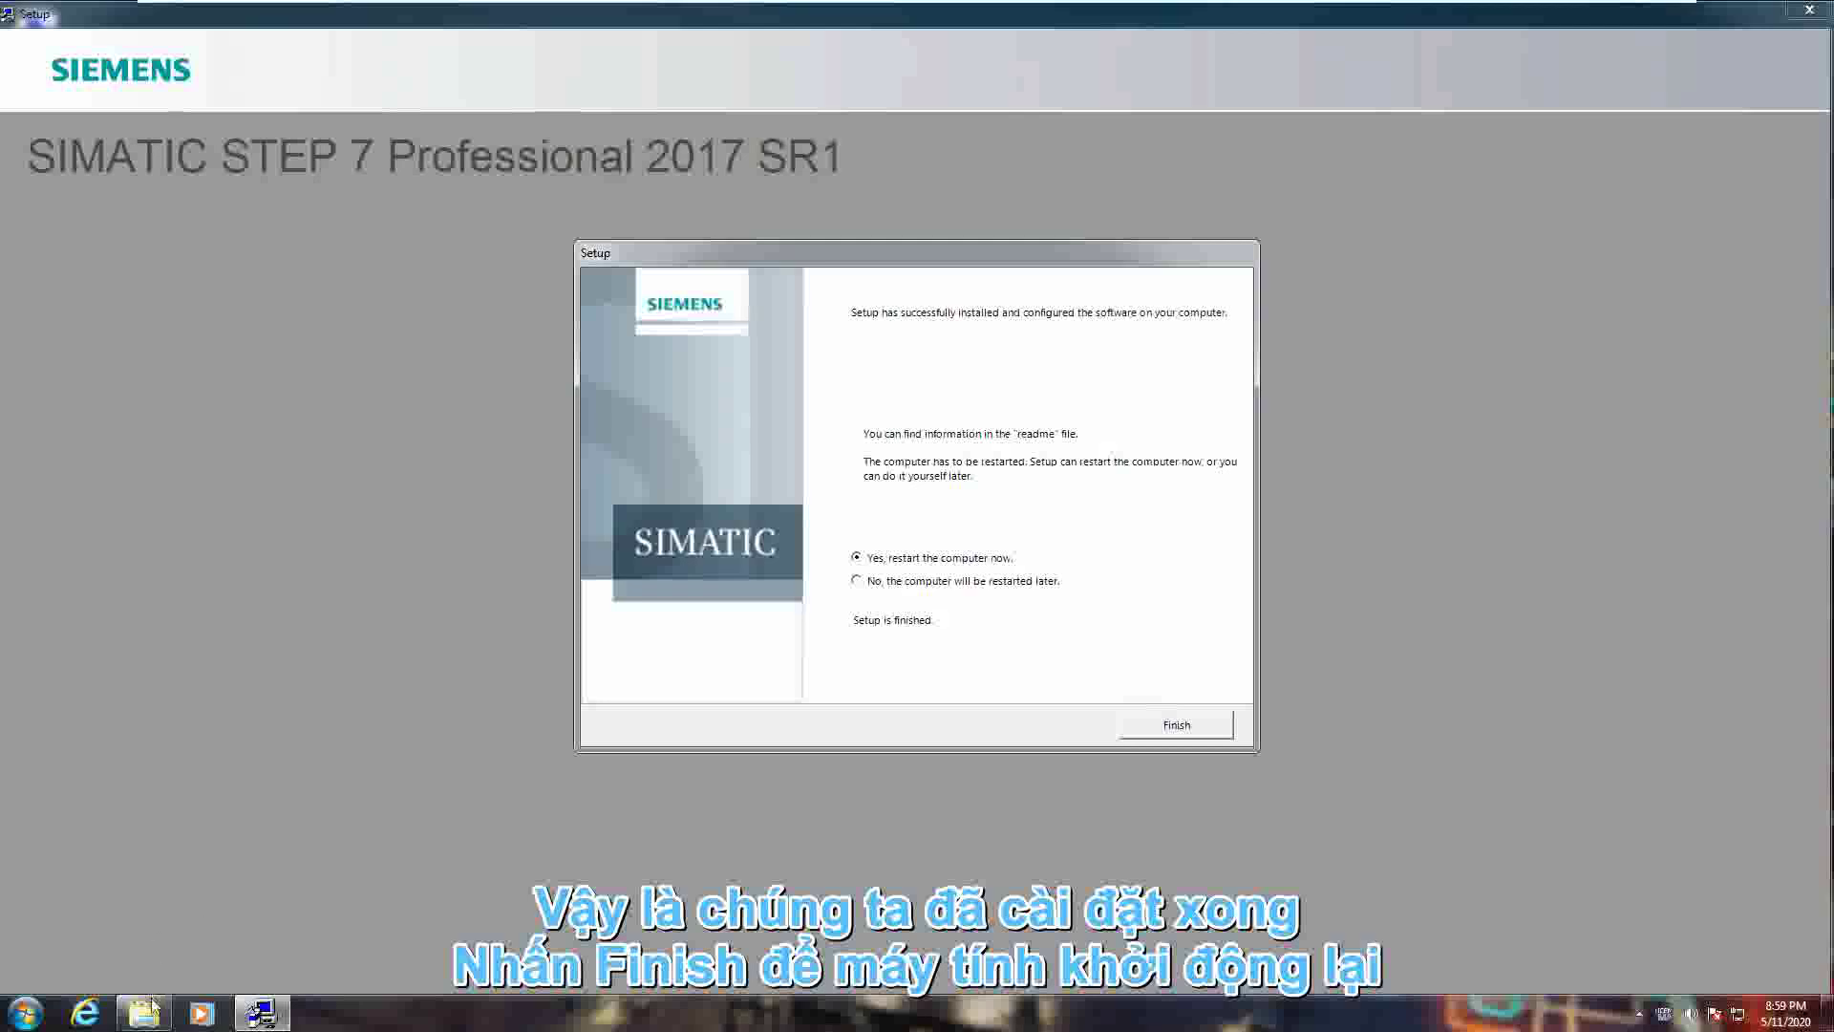
click(144, 1012)
click(1385, 230)
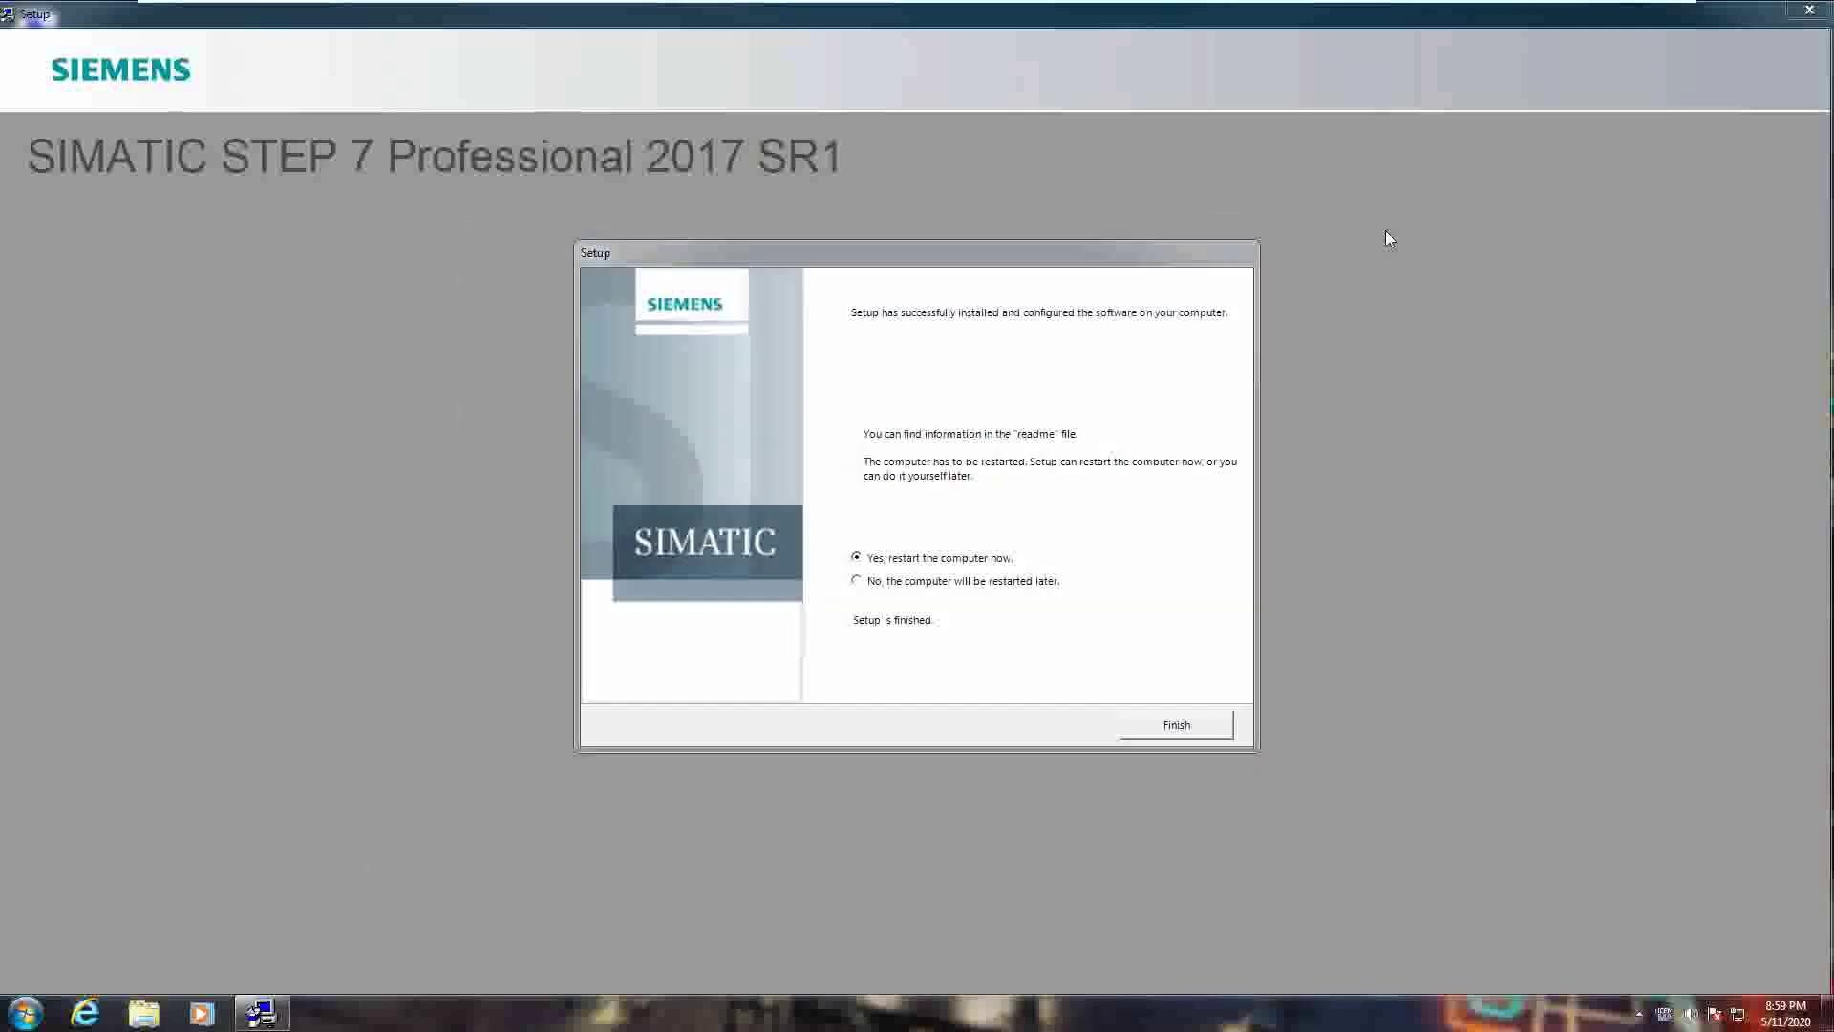
click(1174, 732)
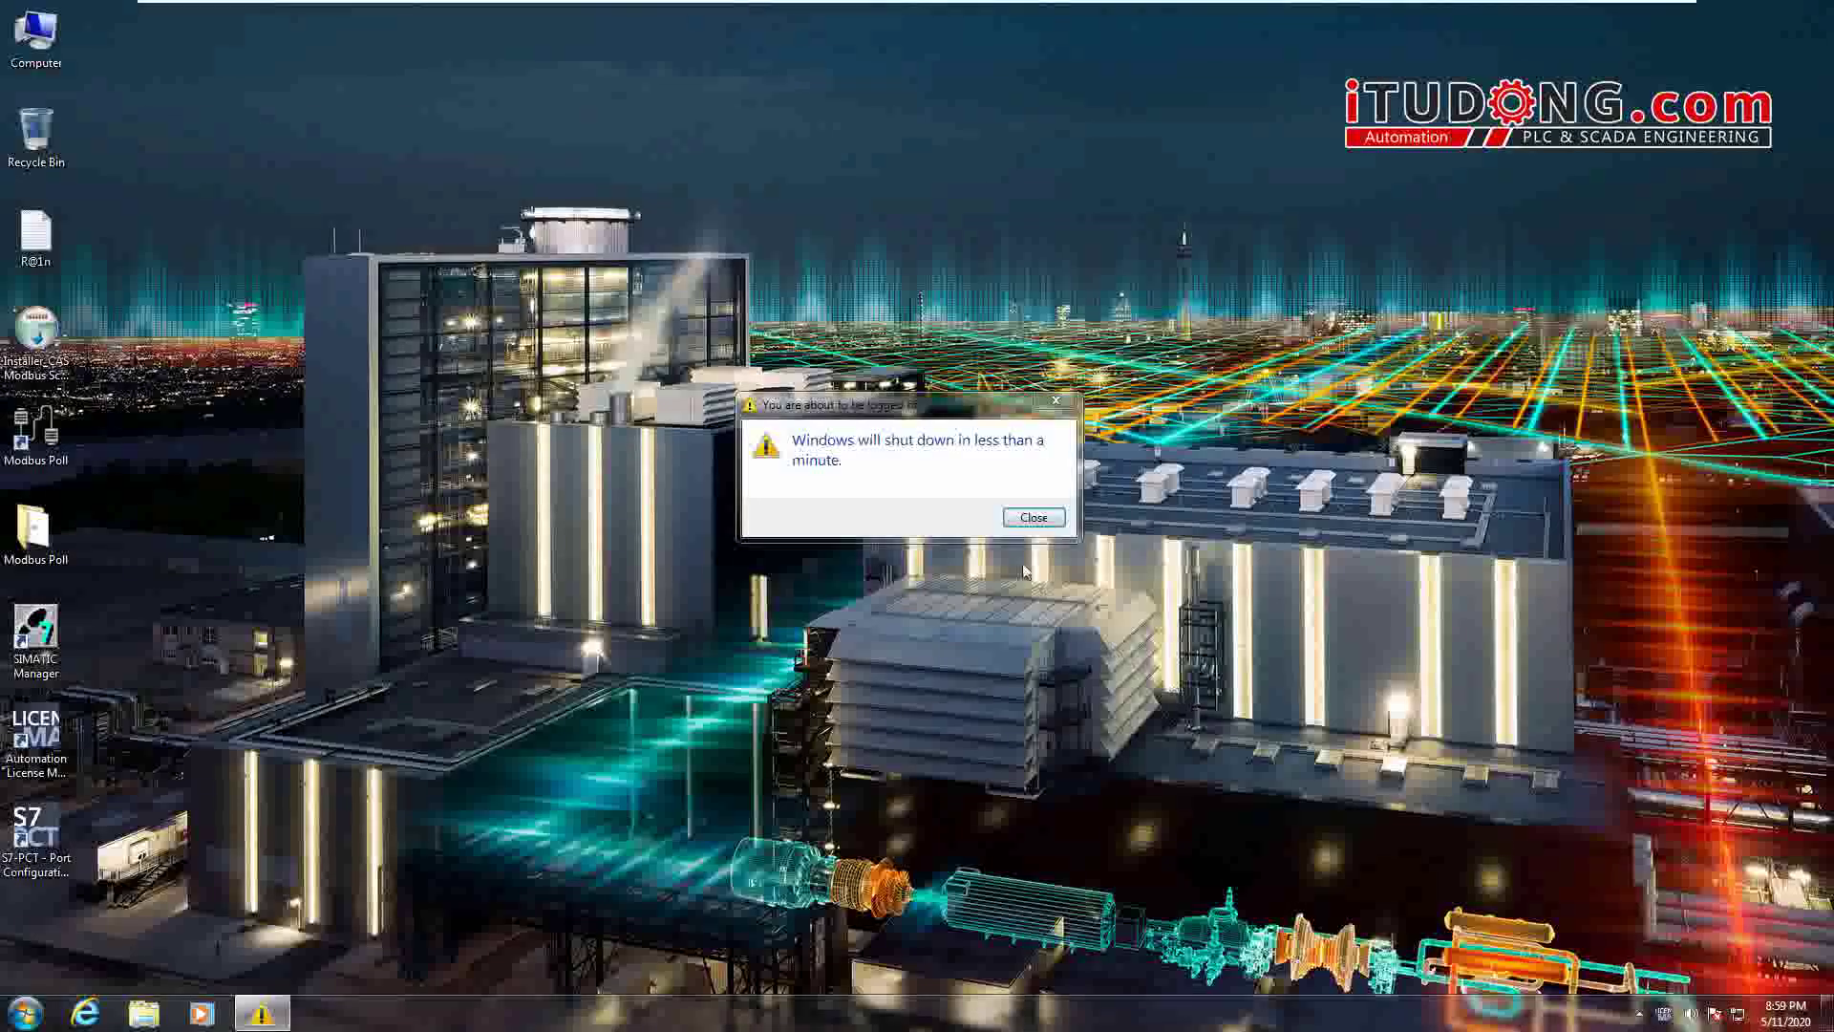
- Close the 'Windows will shut down' warning and let Windows 7 reboot
click(1035, 518)
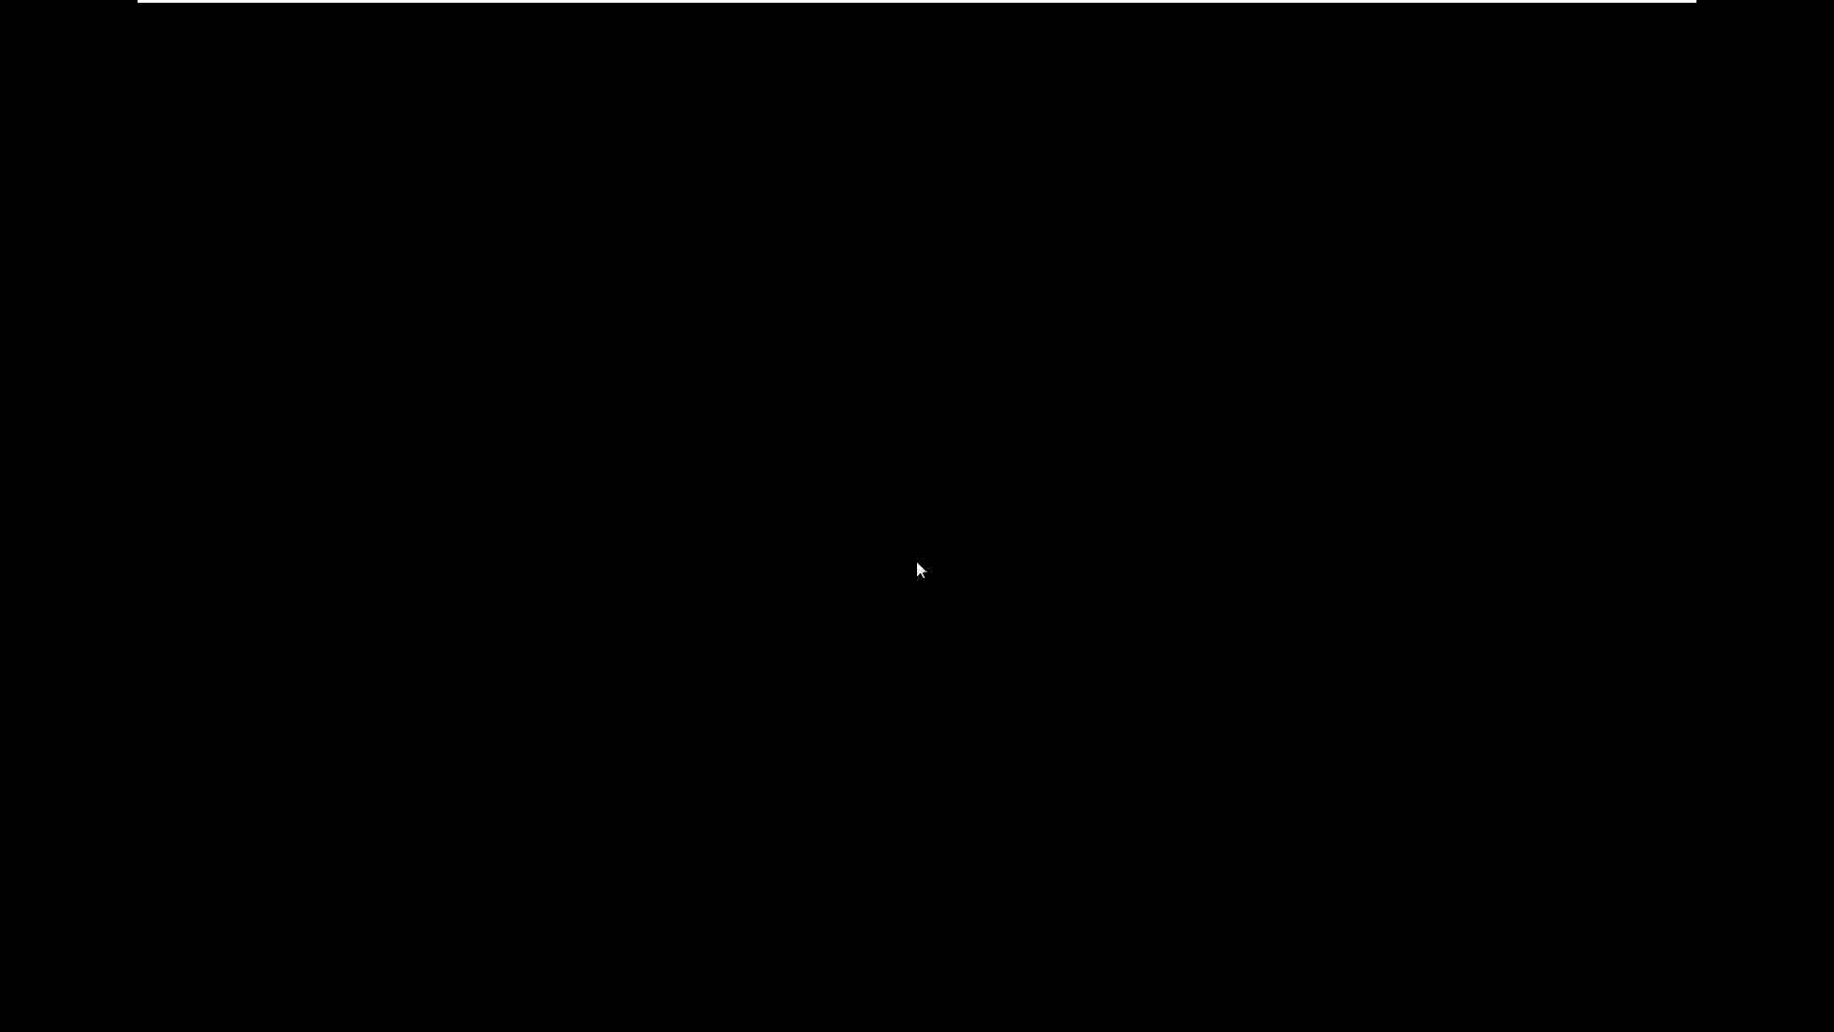
- Enter the account password at the Windows 7 logon screen to sign in
text(••••••)
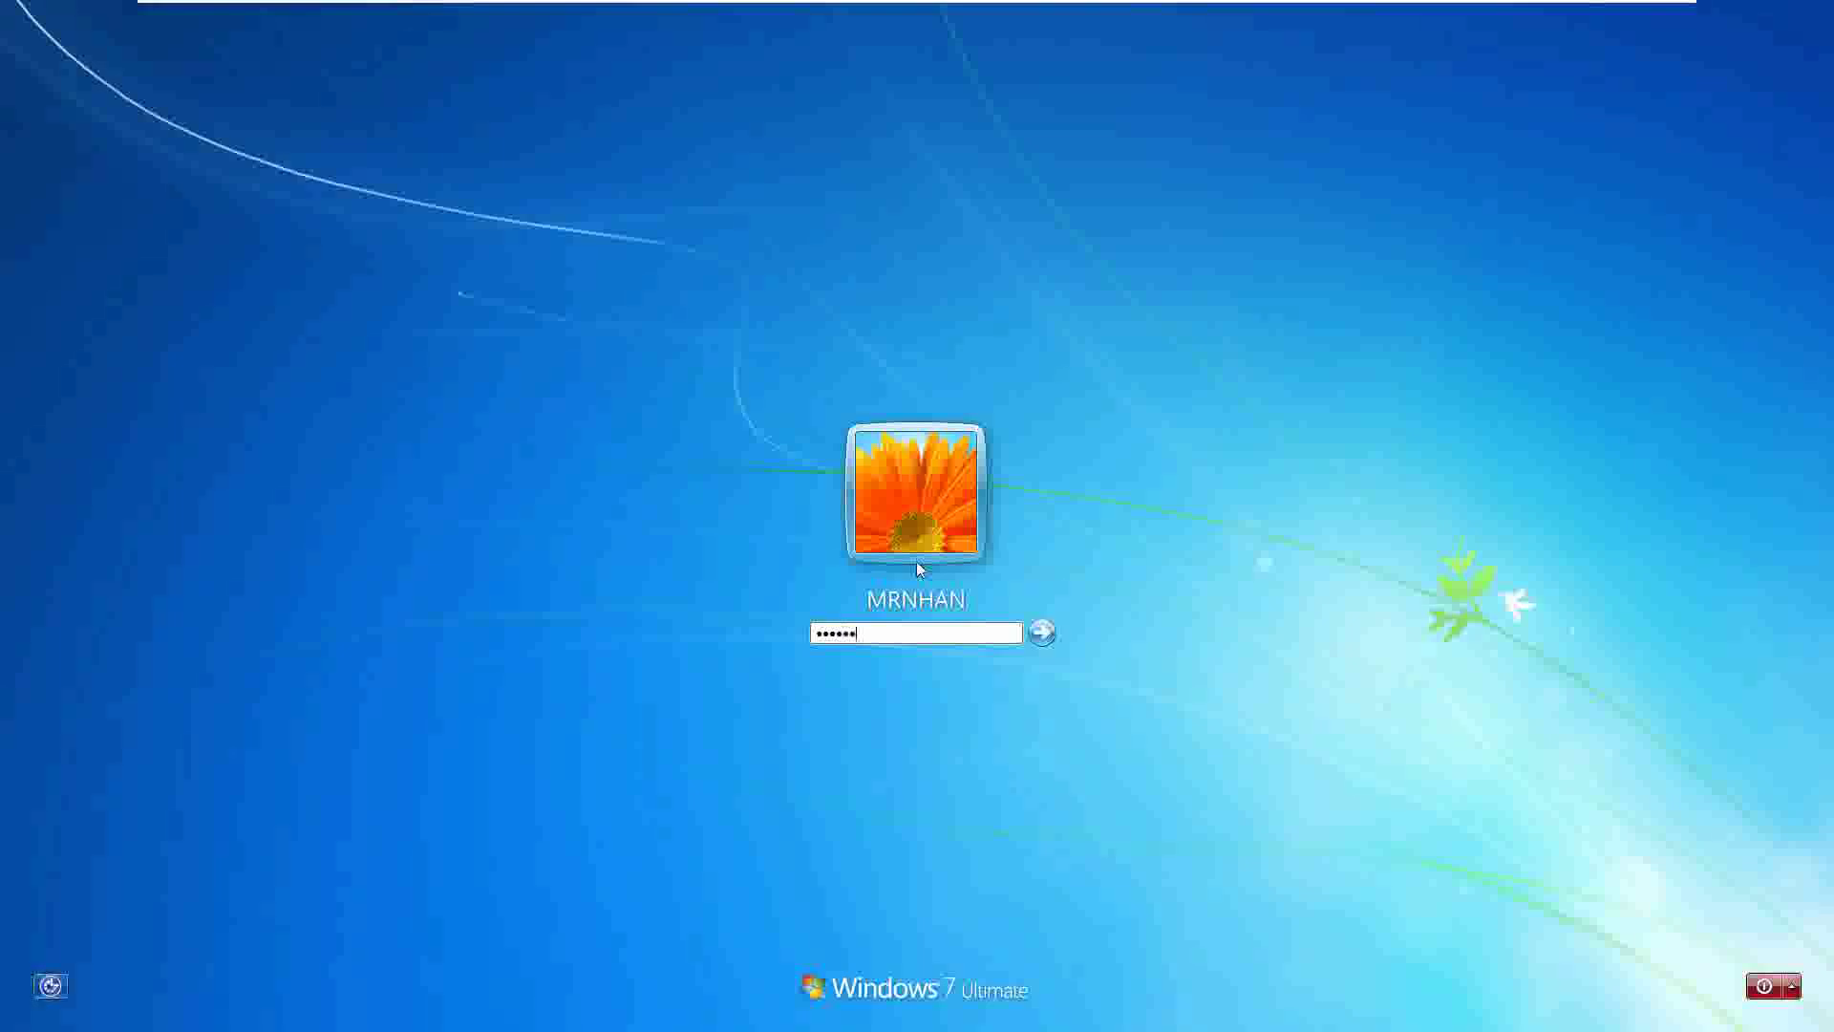
key(Return)
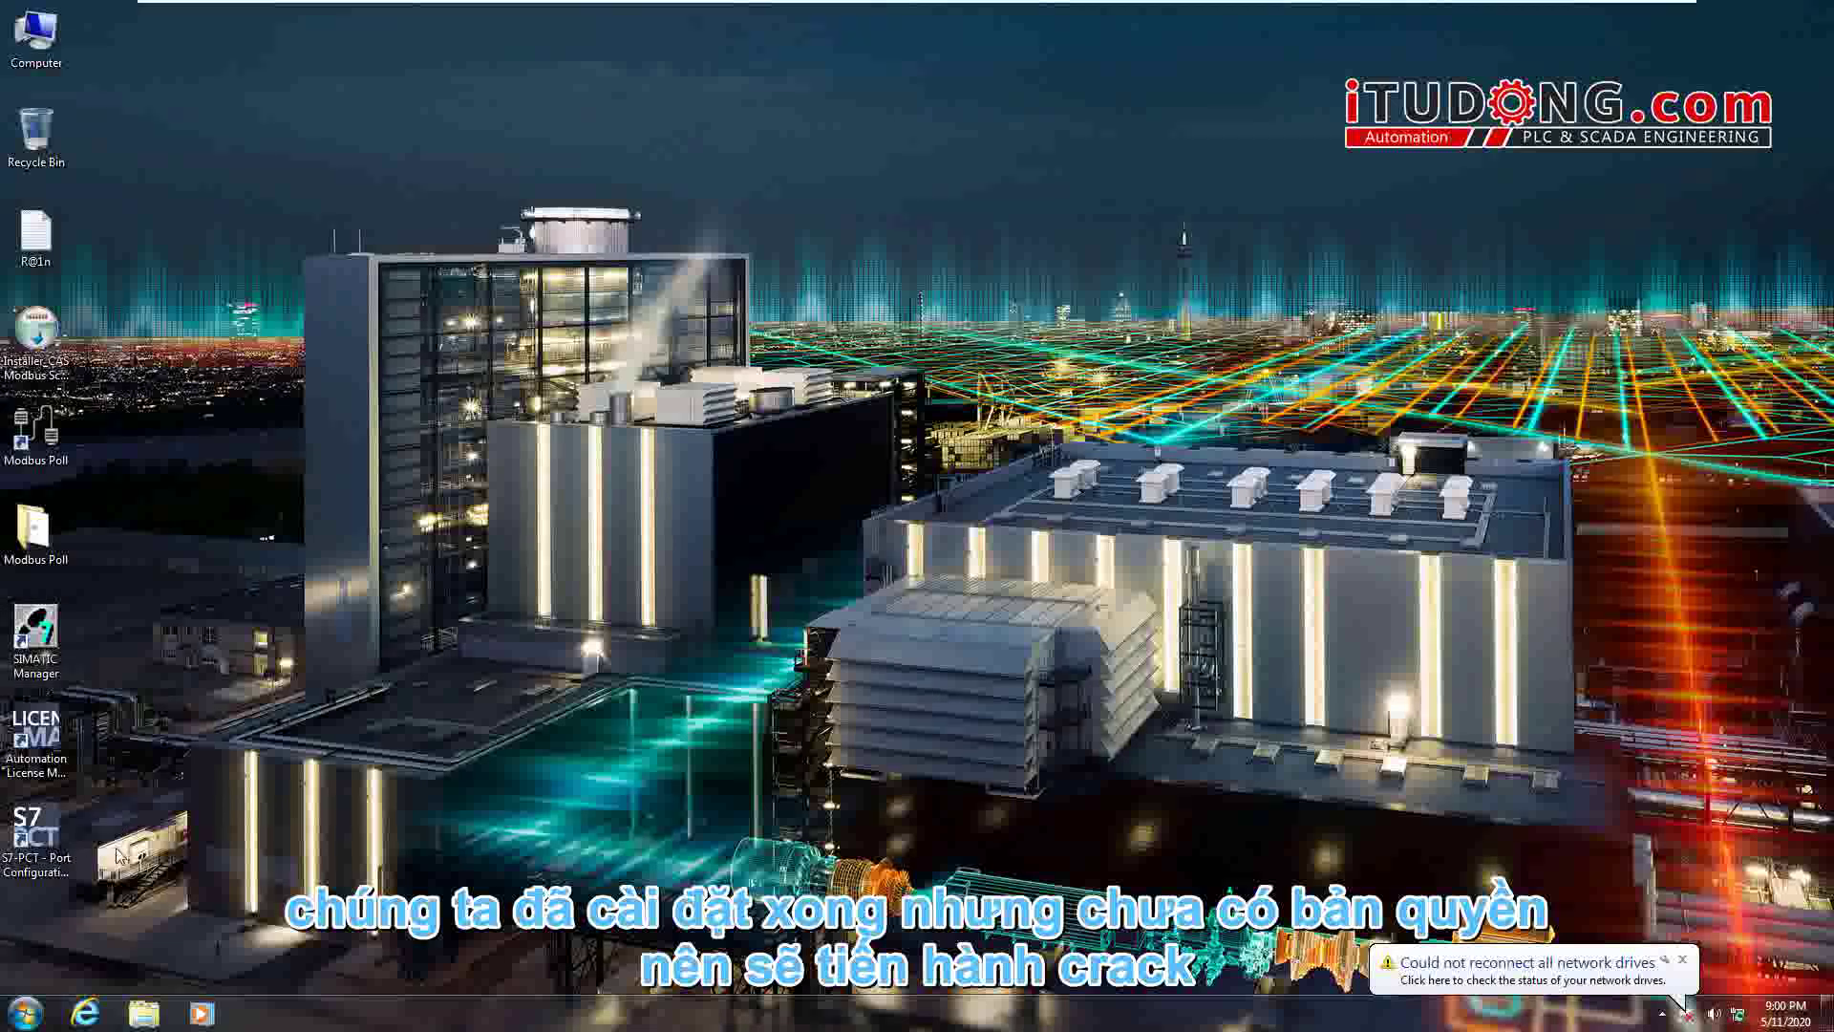
- Dismiss the network-drive warning and browse to Shared Folders (Z:) > I > SOFT
click(36, 635)
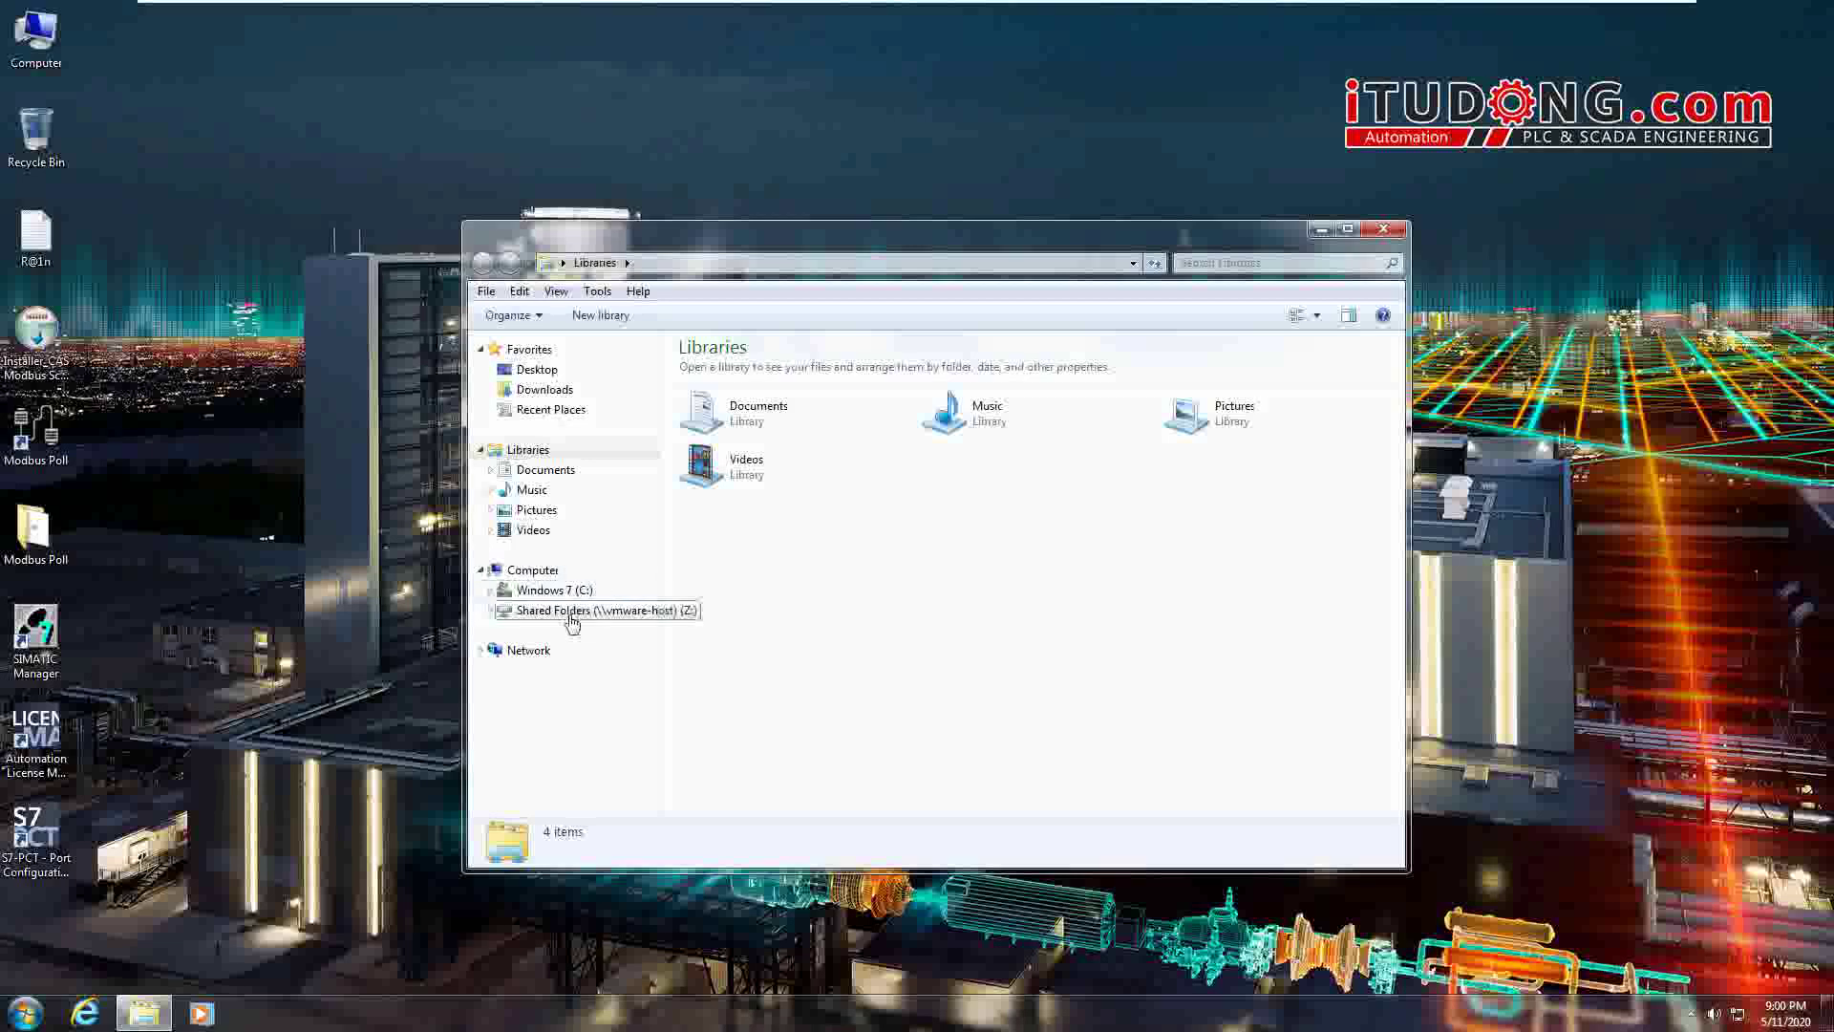
click(500, 616)
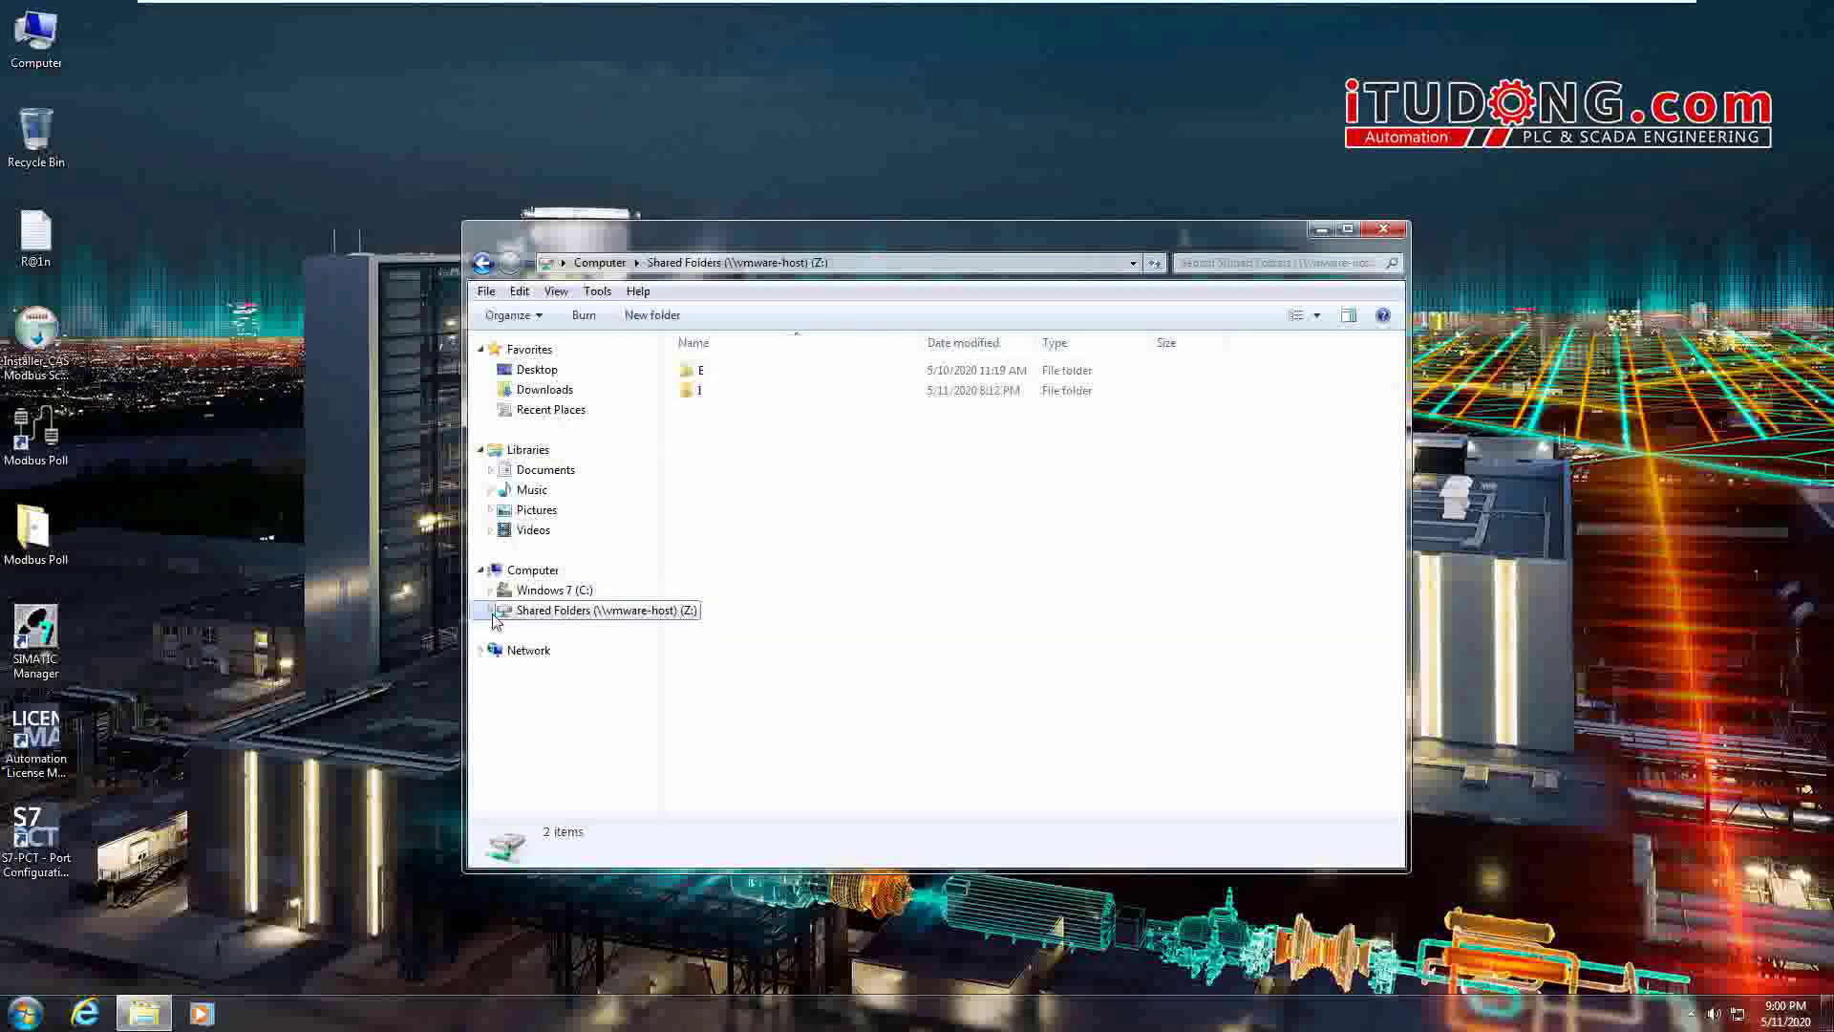
click(524, 651)
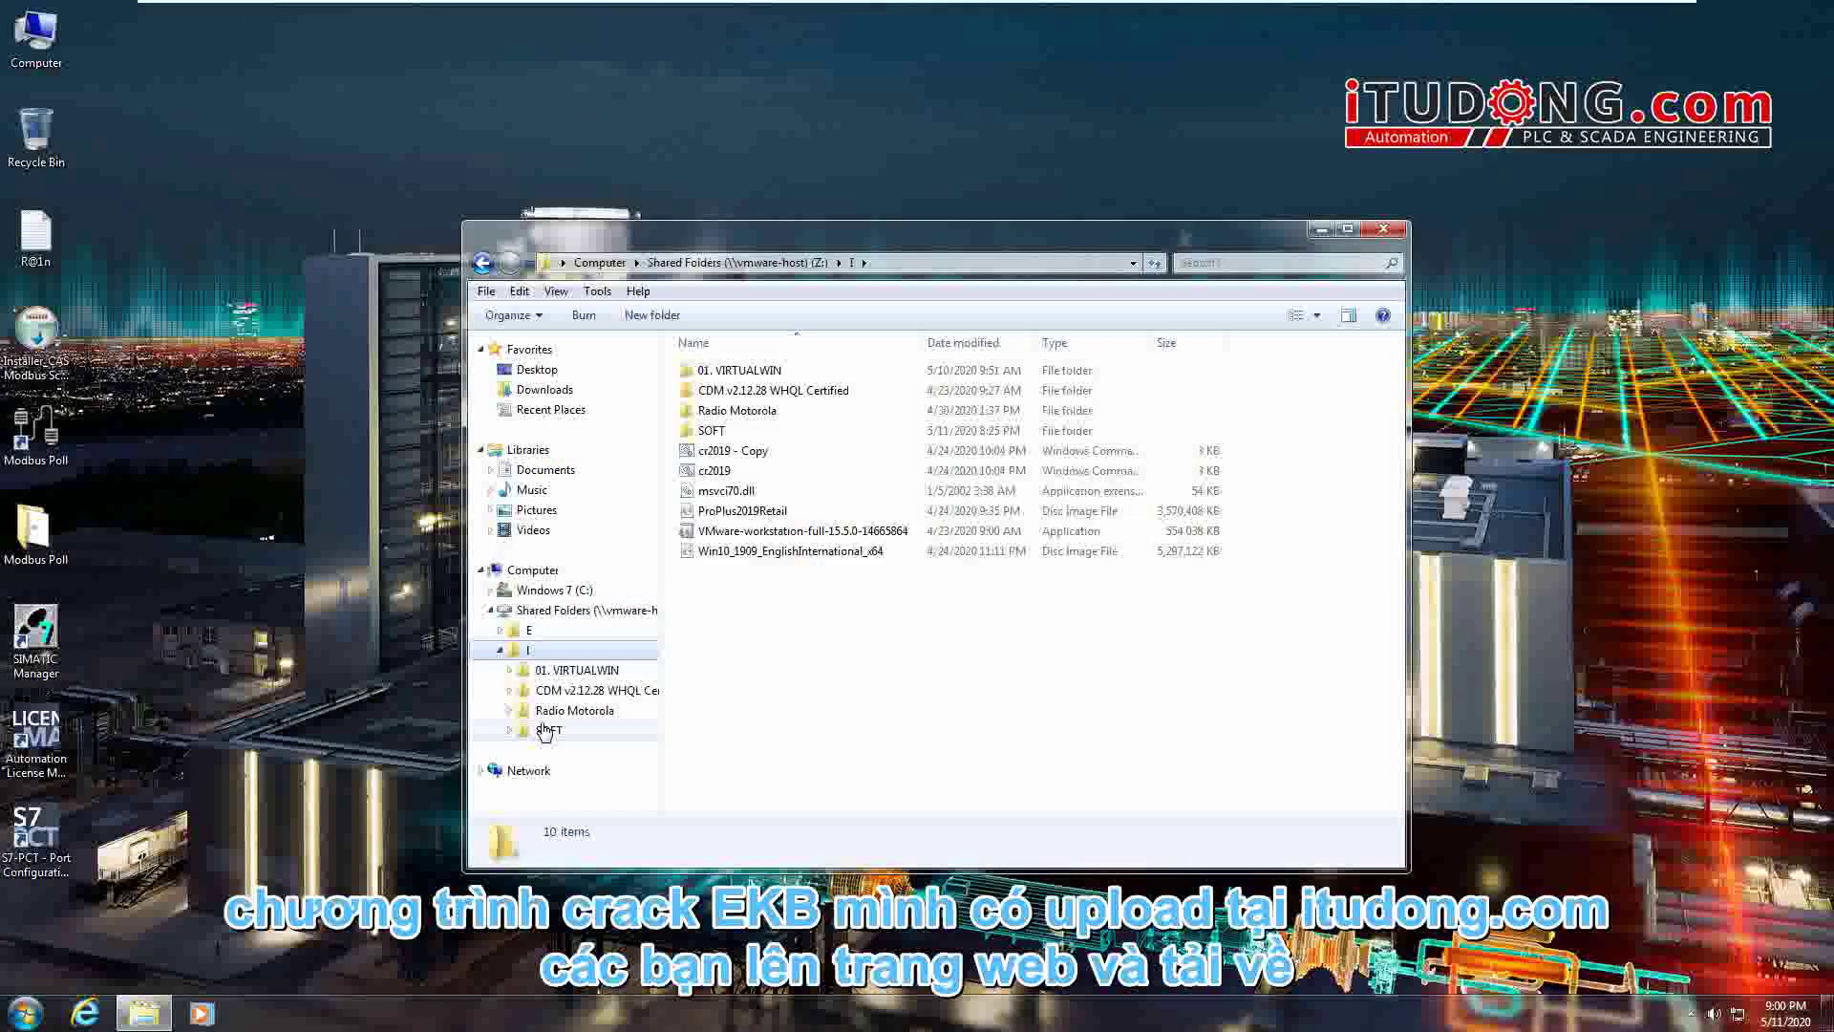
click(547, 730)
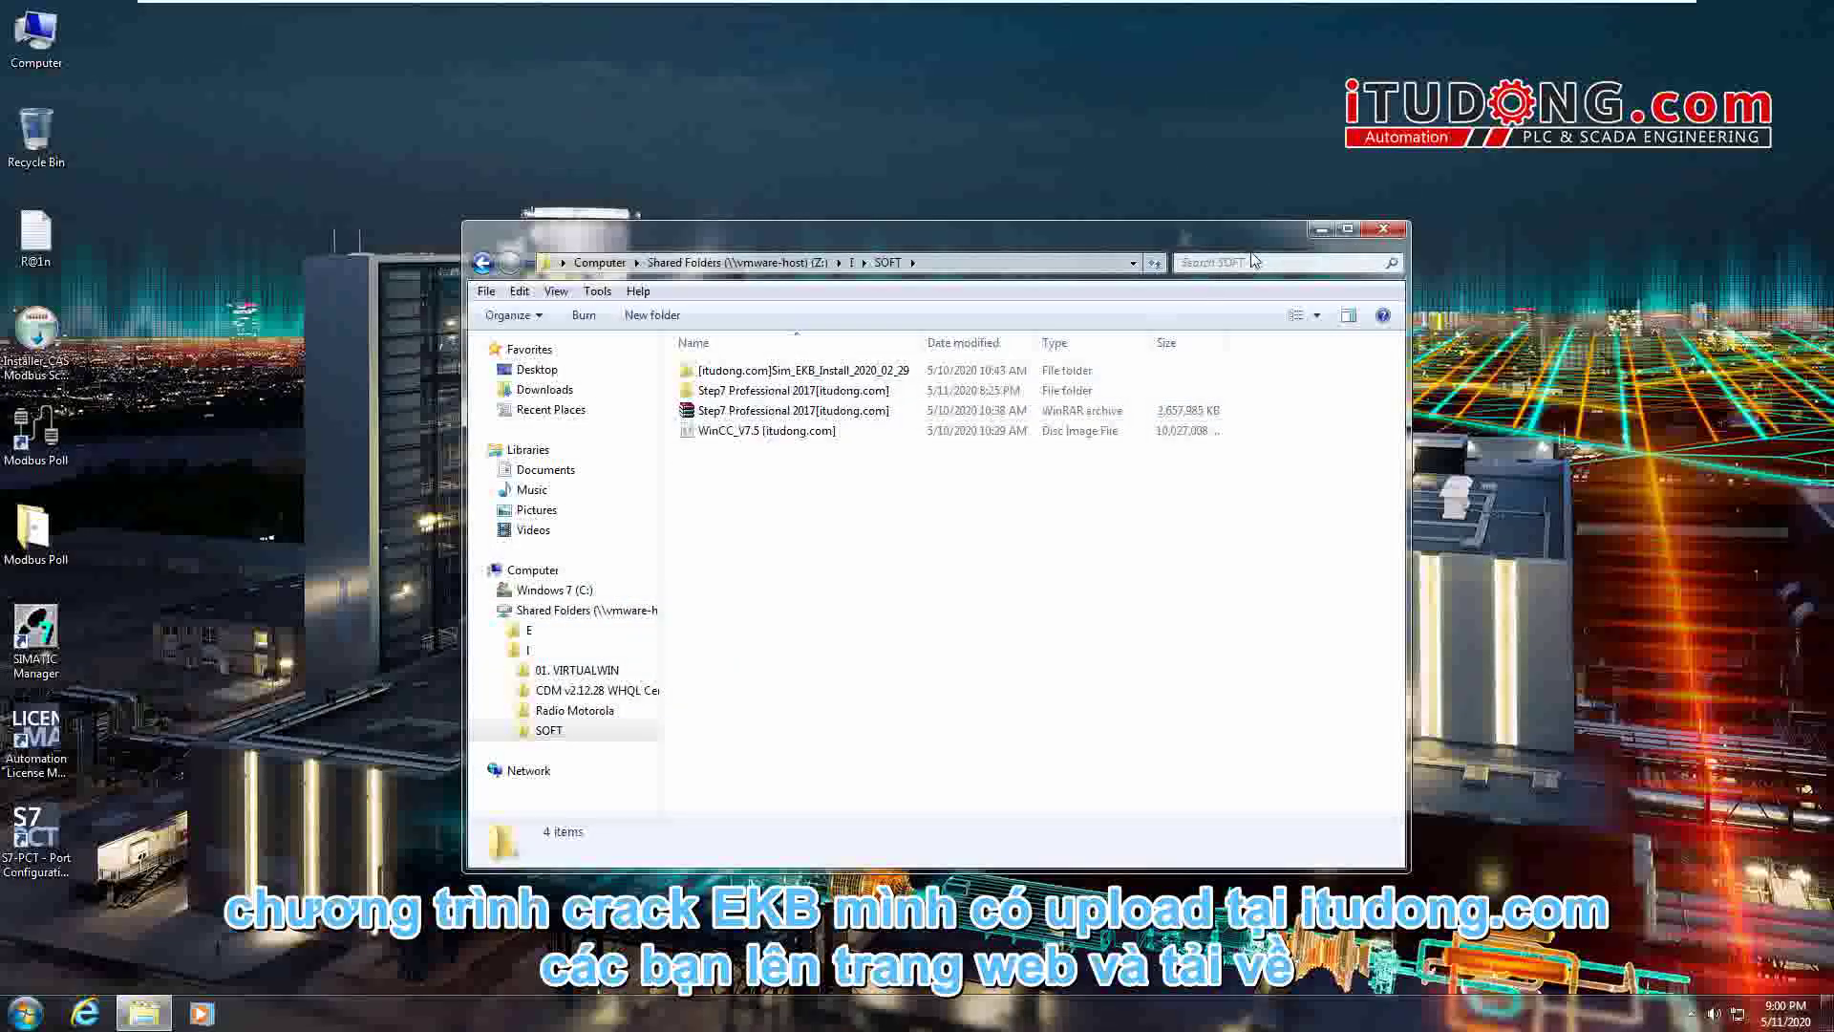
- Open the [itudong.com]Sim_EKB_Install_2020_02_29 folder in Explorer
drag(1258, 226, 1566, 107)
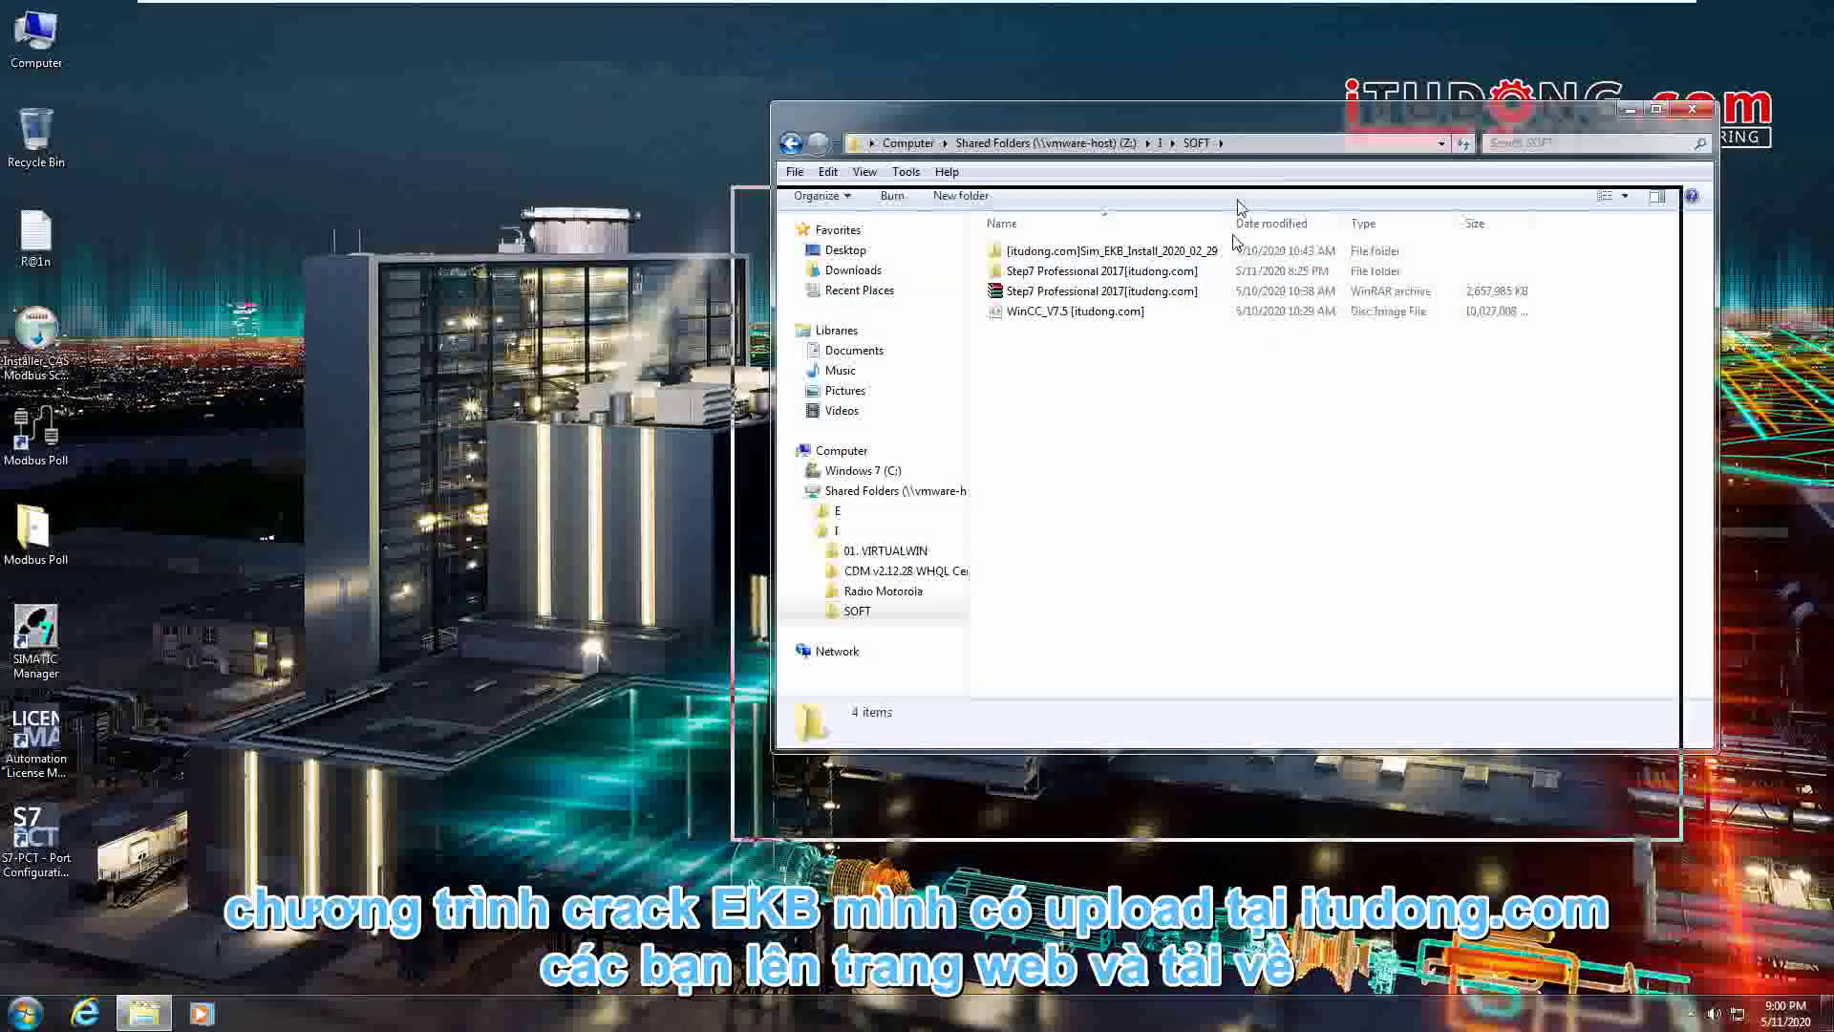
drag(1082, 108, 1039, 227)
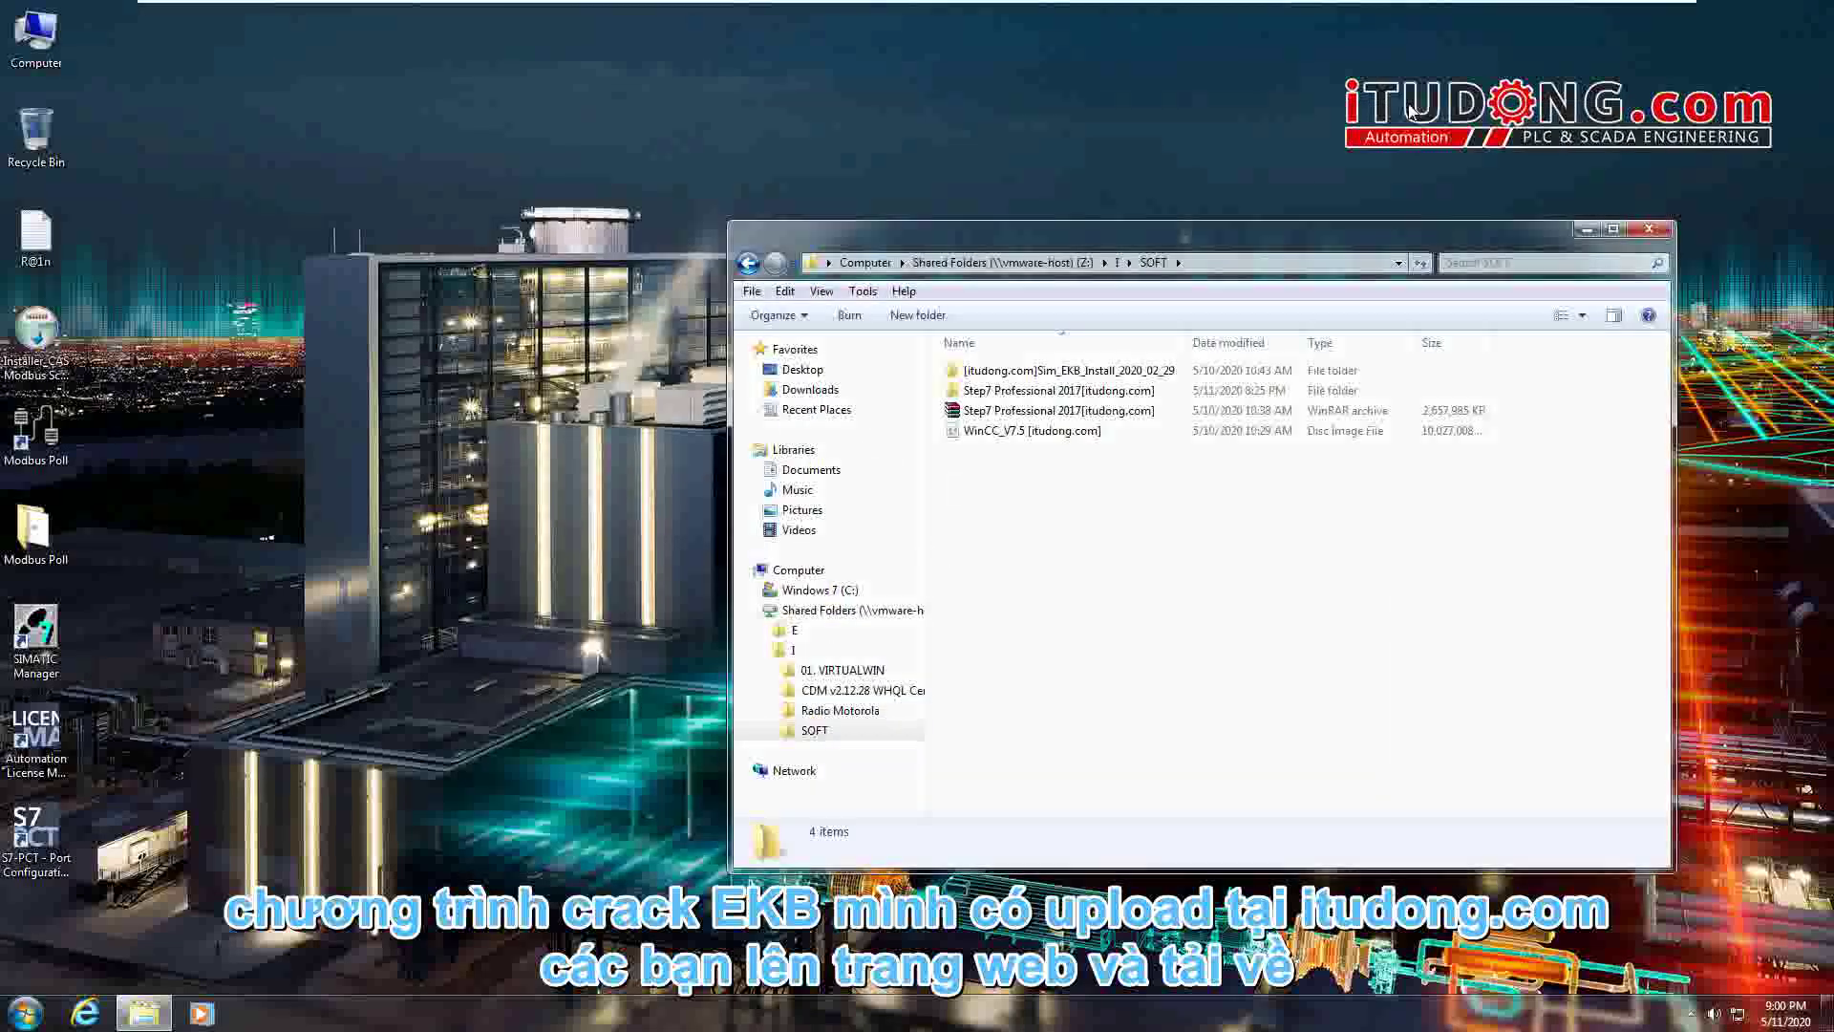
click(1029, 374)
double_click(1028, 375)
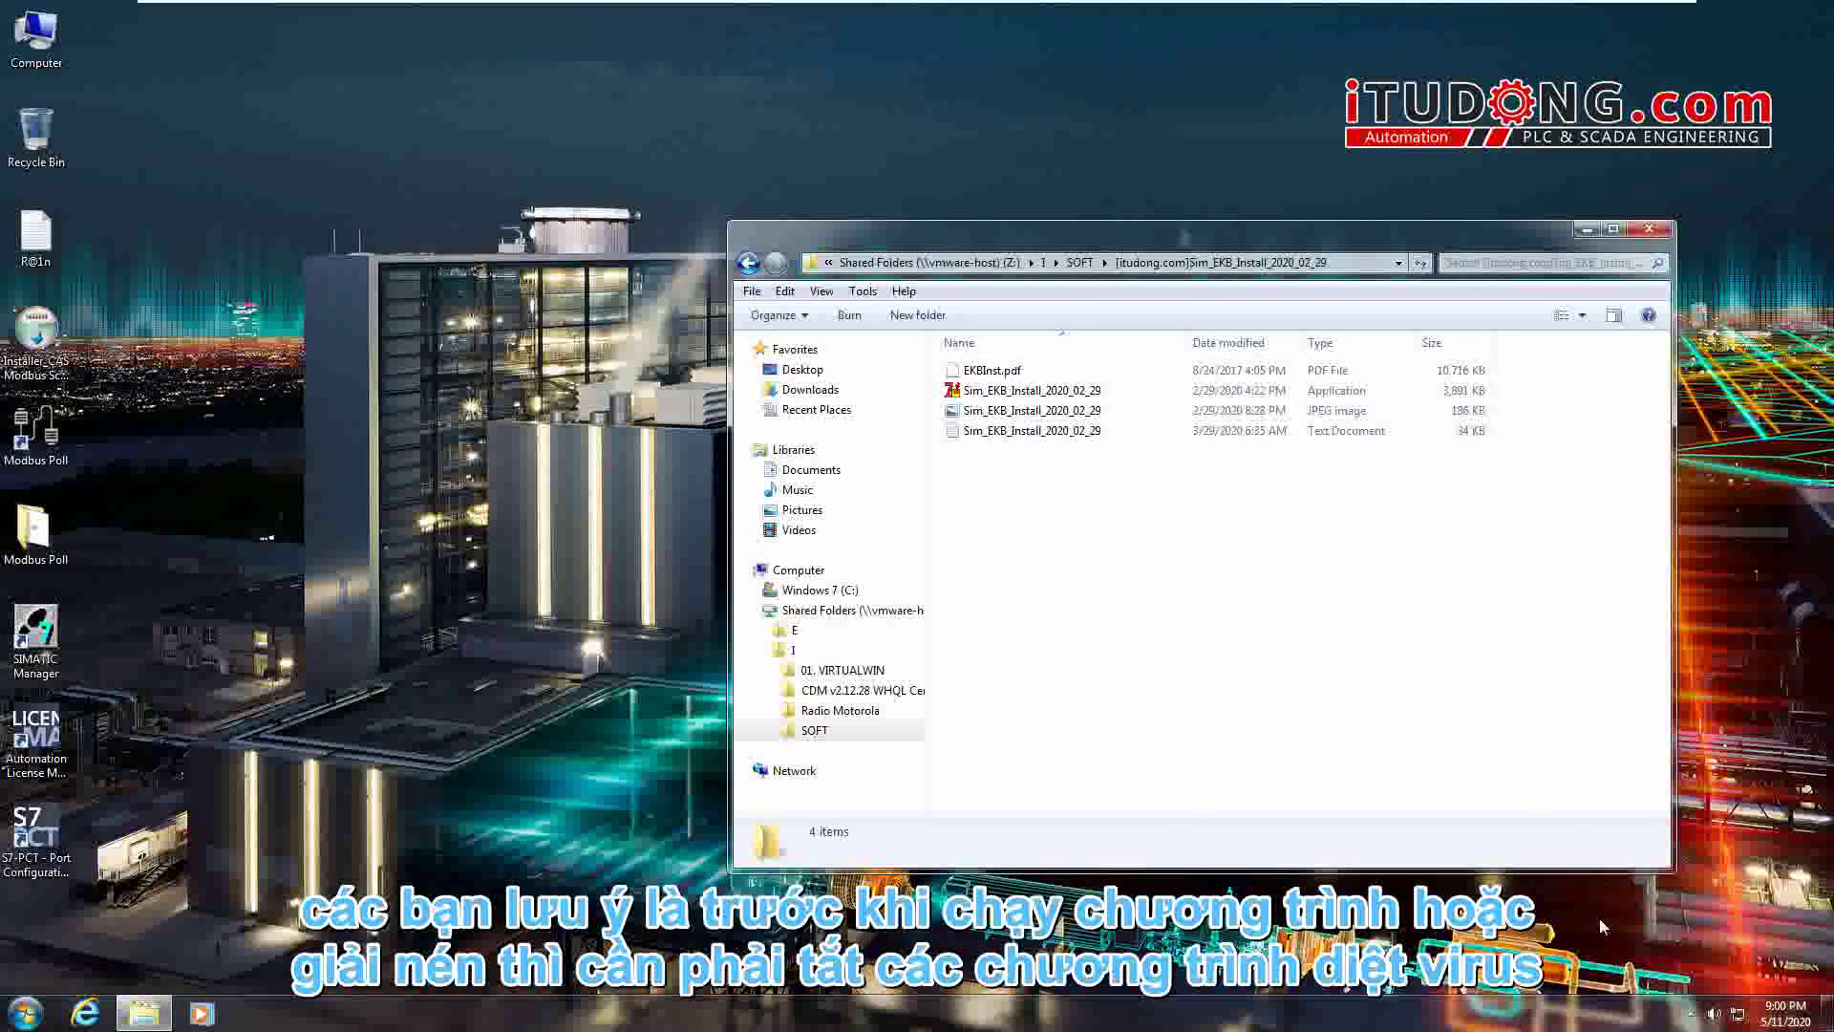
click(1691, 1014)
click(1350, 520)
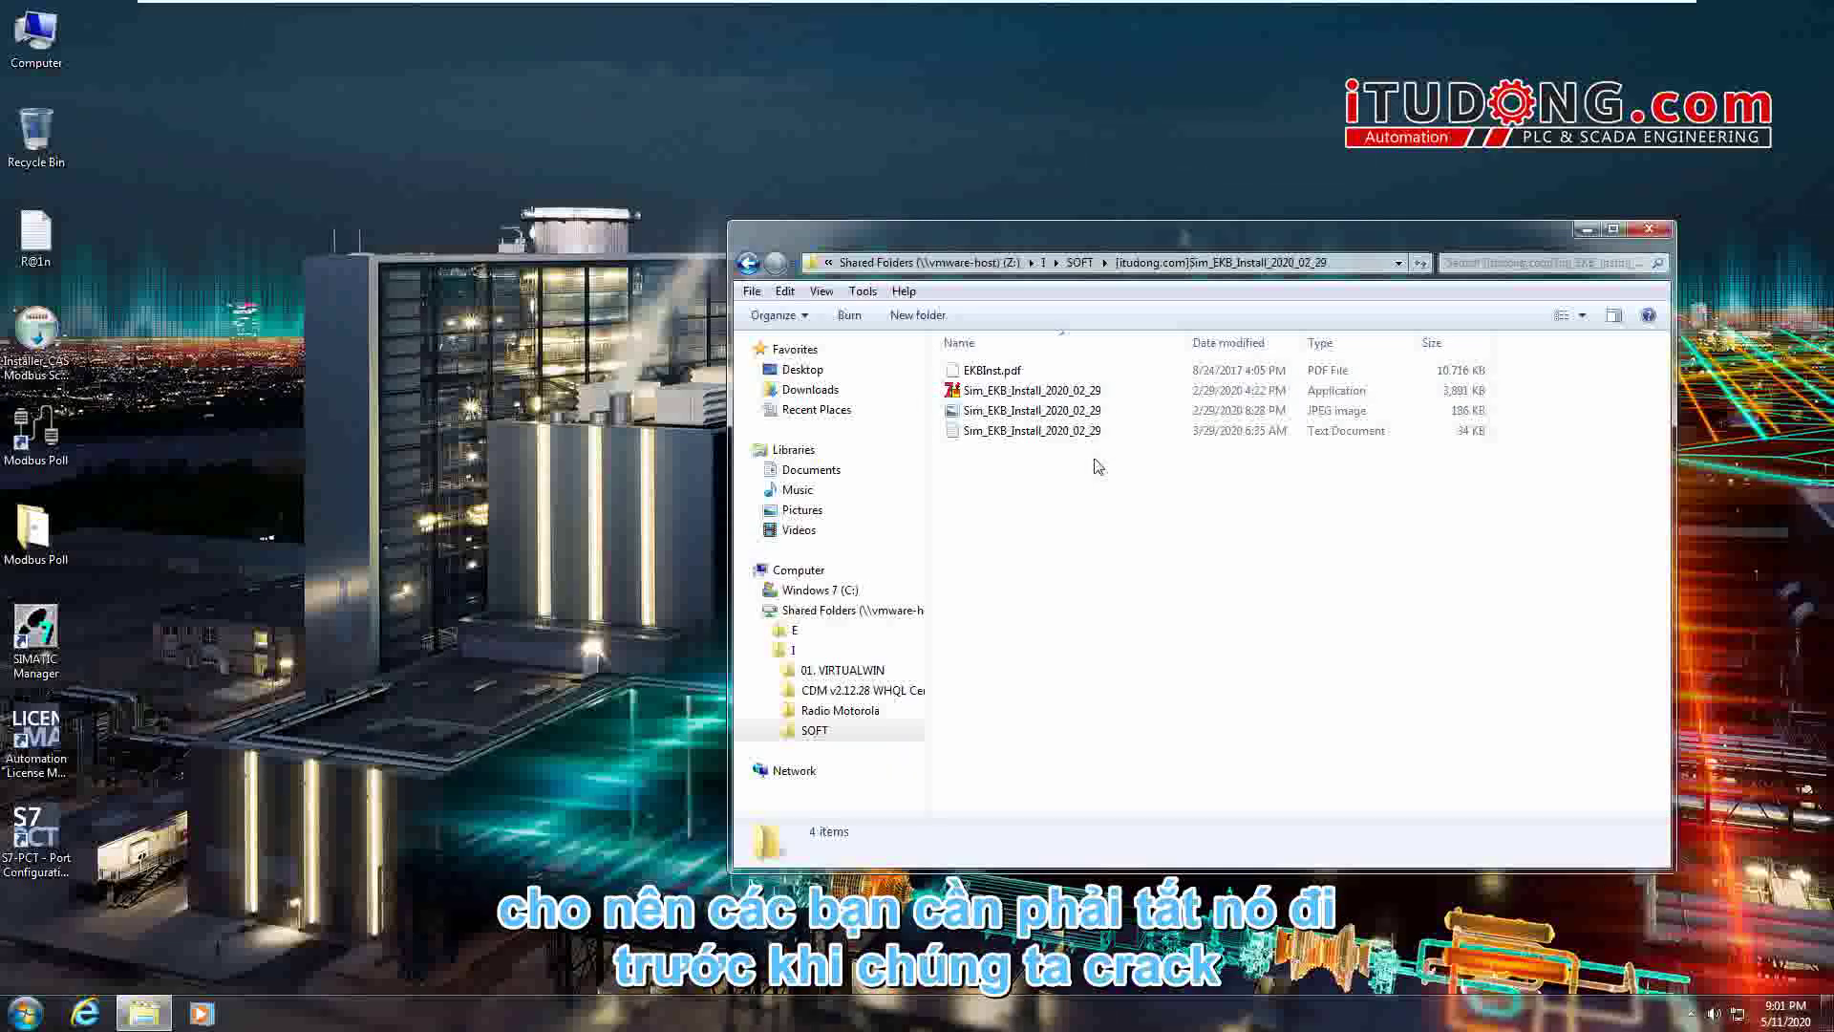
- Run Sim_EKB_Install_2020_02_29 as administrator and view the STEP 7 Professional key details
right_click(1052, 398)
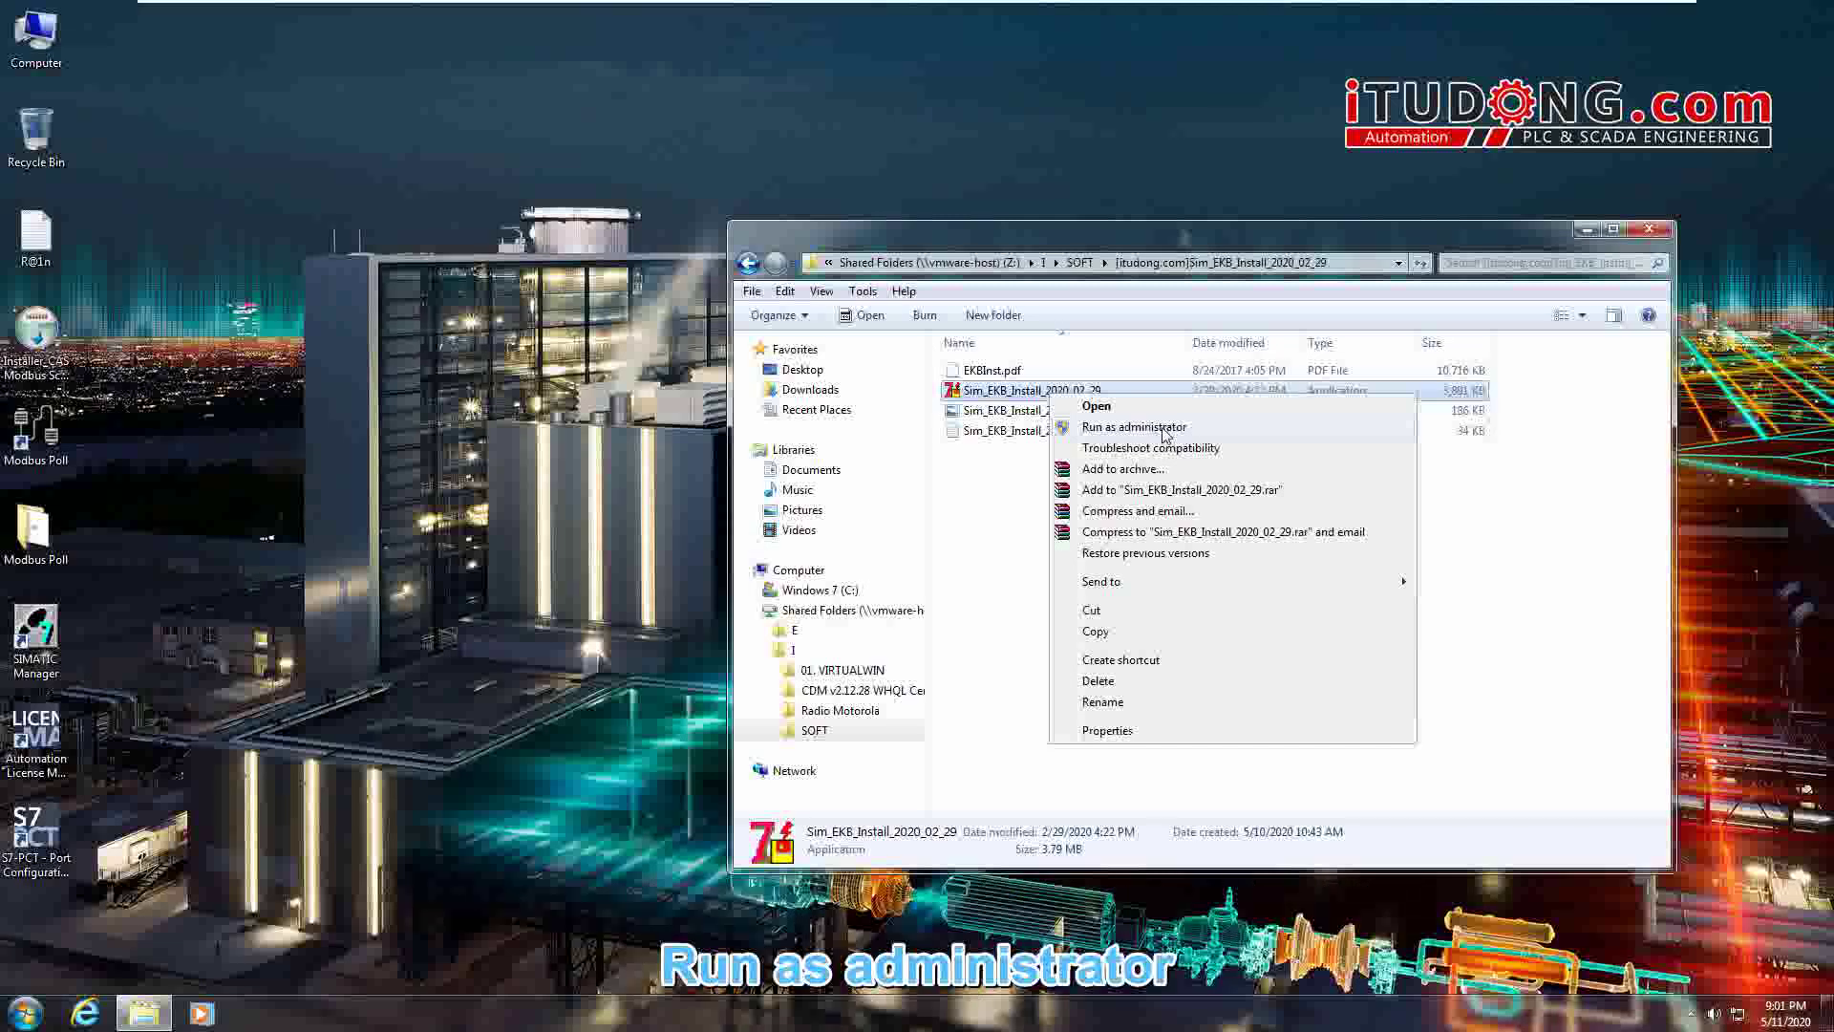
click(1134, 427)
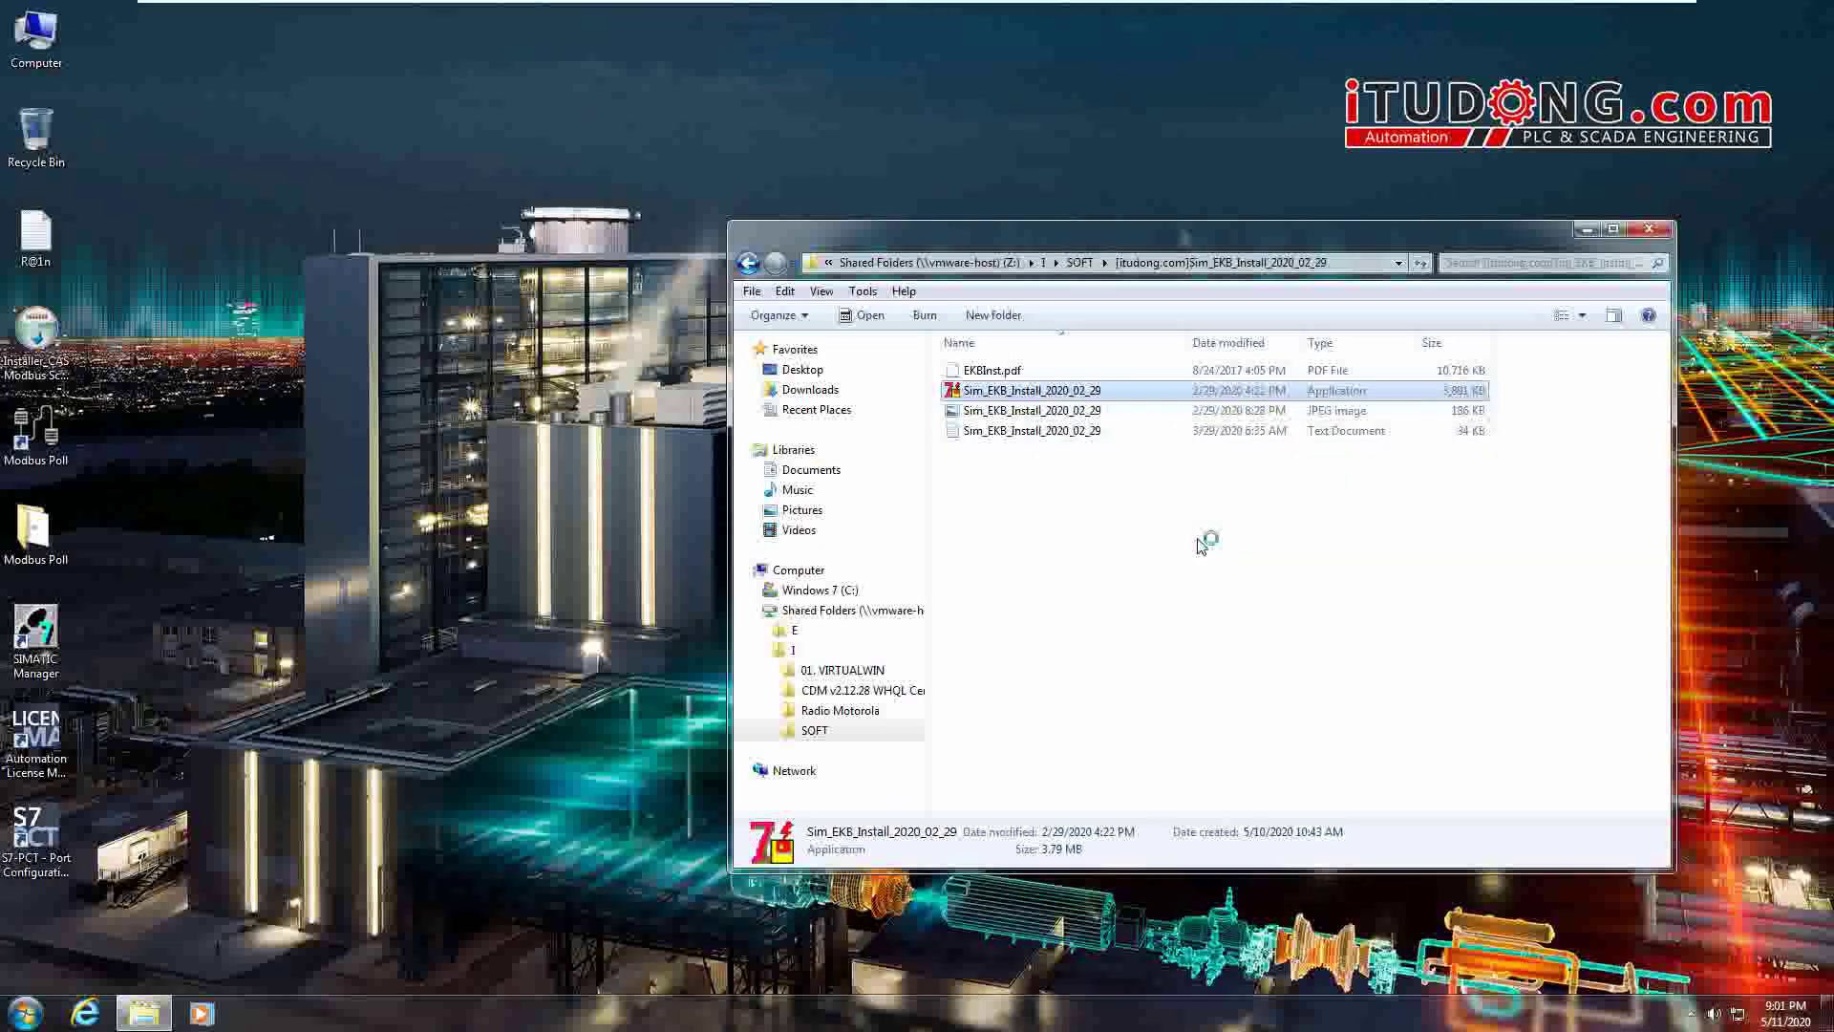
click(867, 321)
drag(860, 199, 1192, 125)
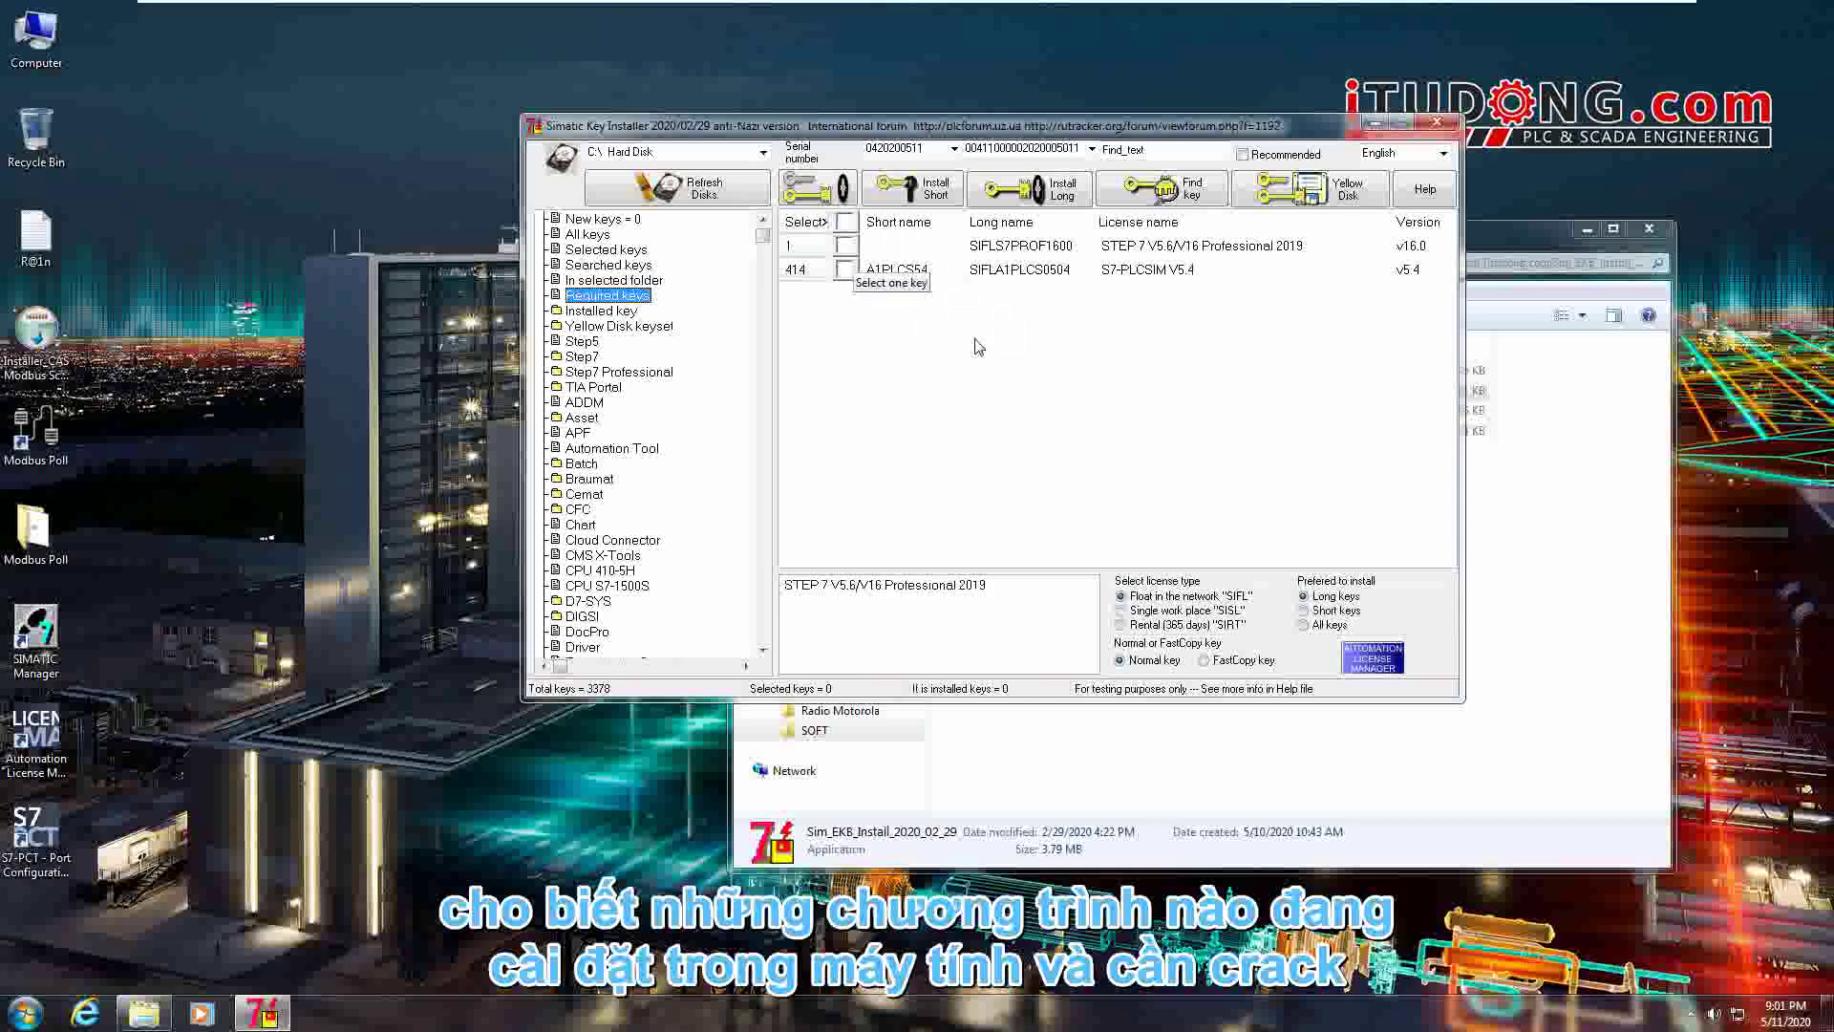
- Review the STEP 7 V5.6/V16 Professional 2019 and S7-PLCSIM V5.4 keys, select both, and install them
click(1173, 287)
click(1167, 254)
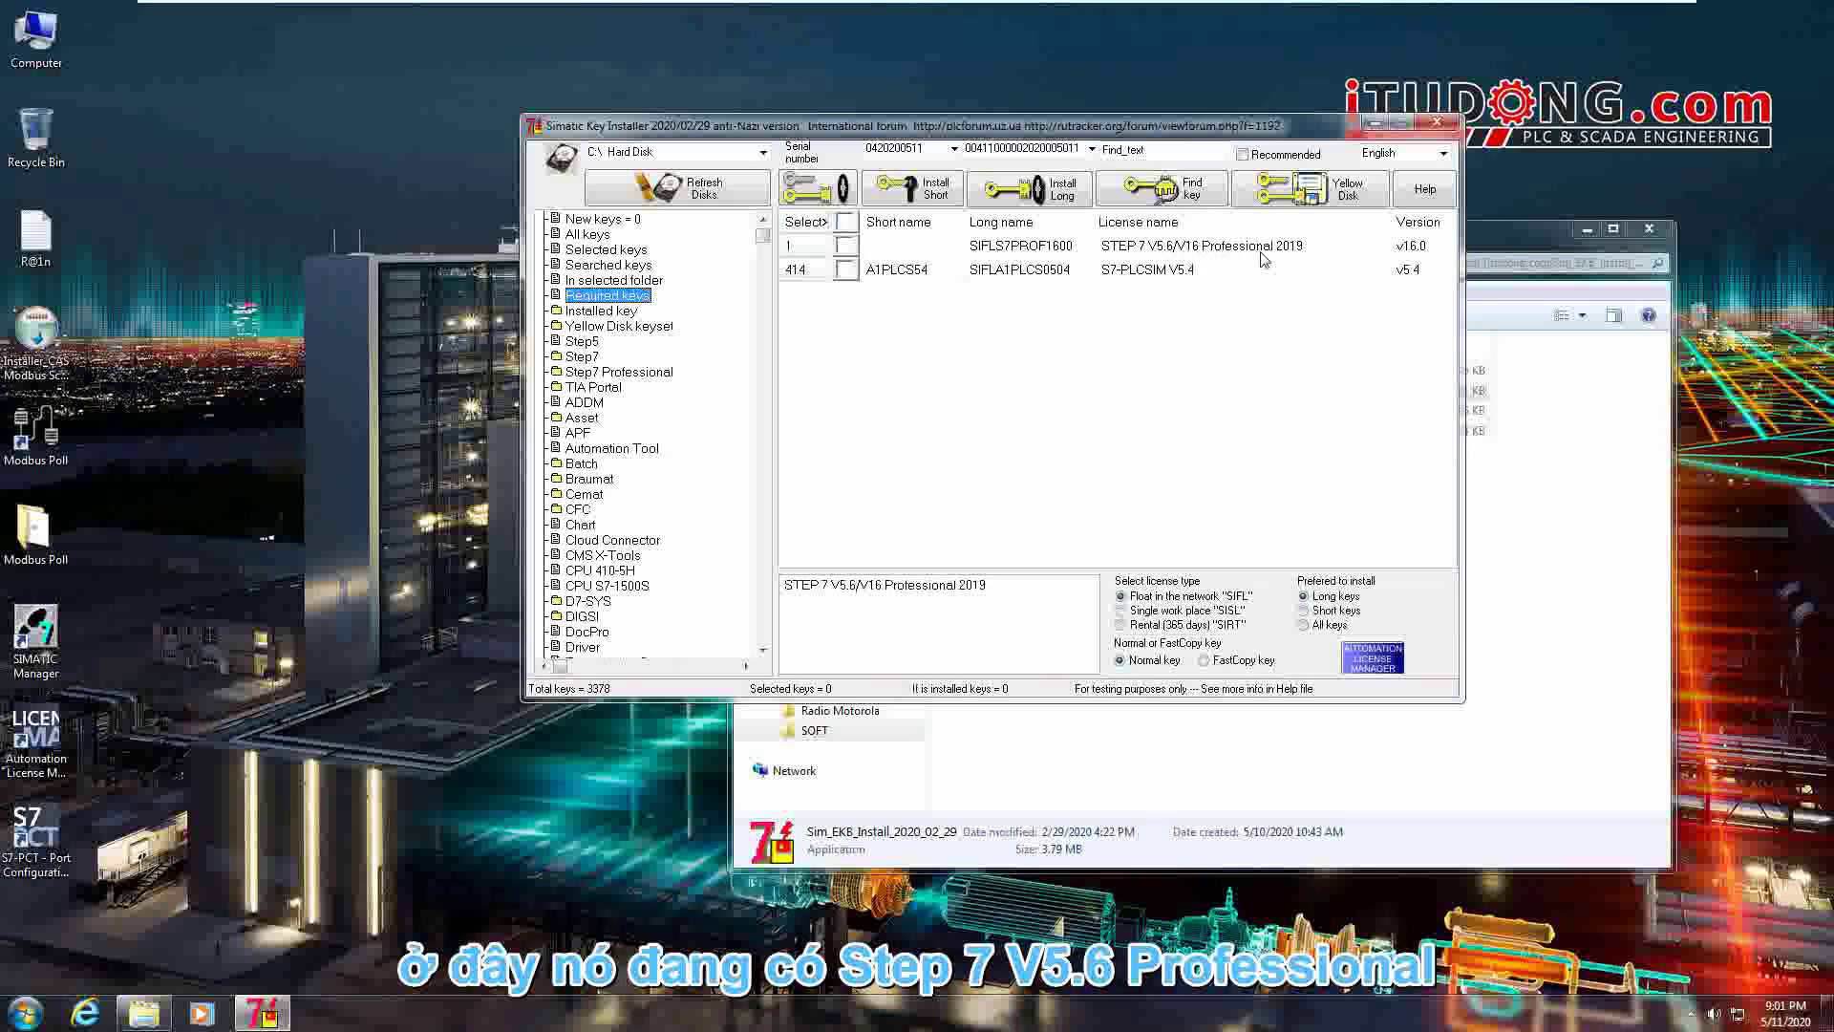
click(1145, 275)
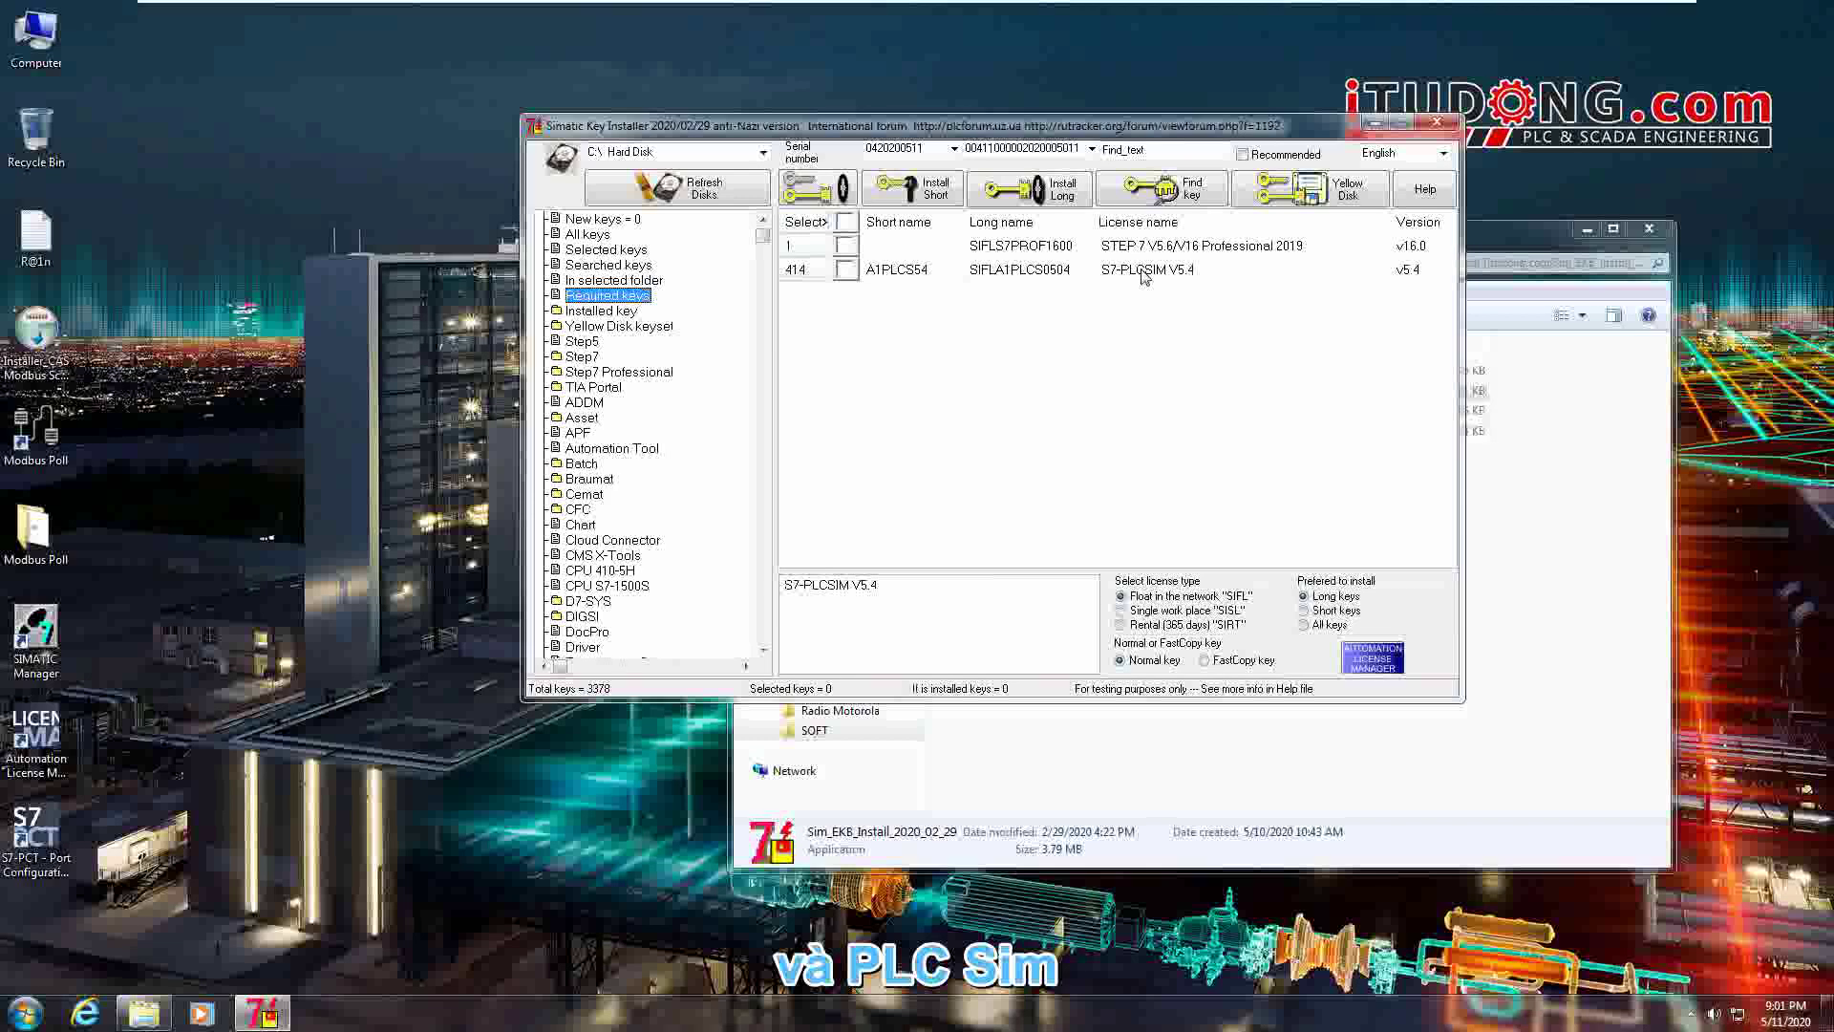
click(845, 222)
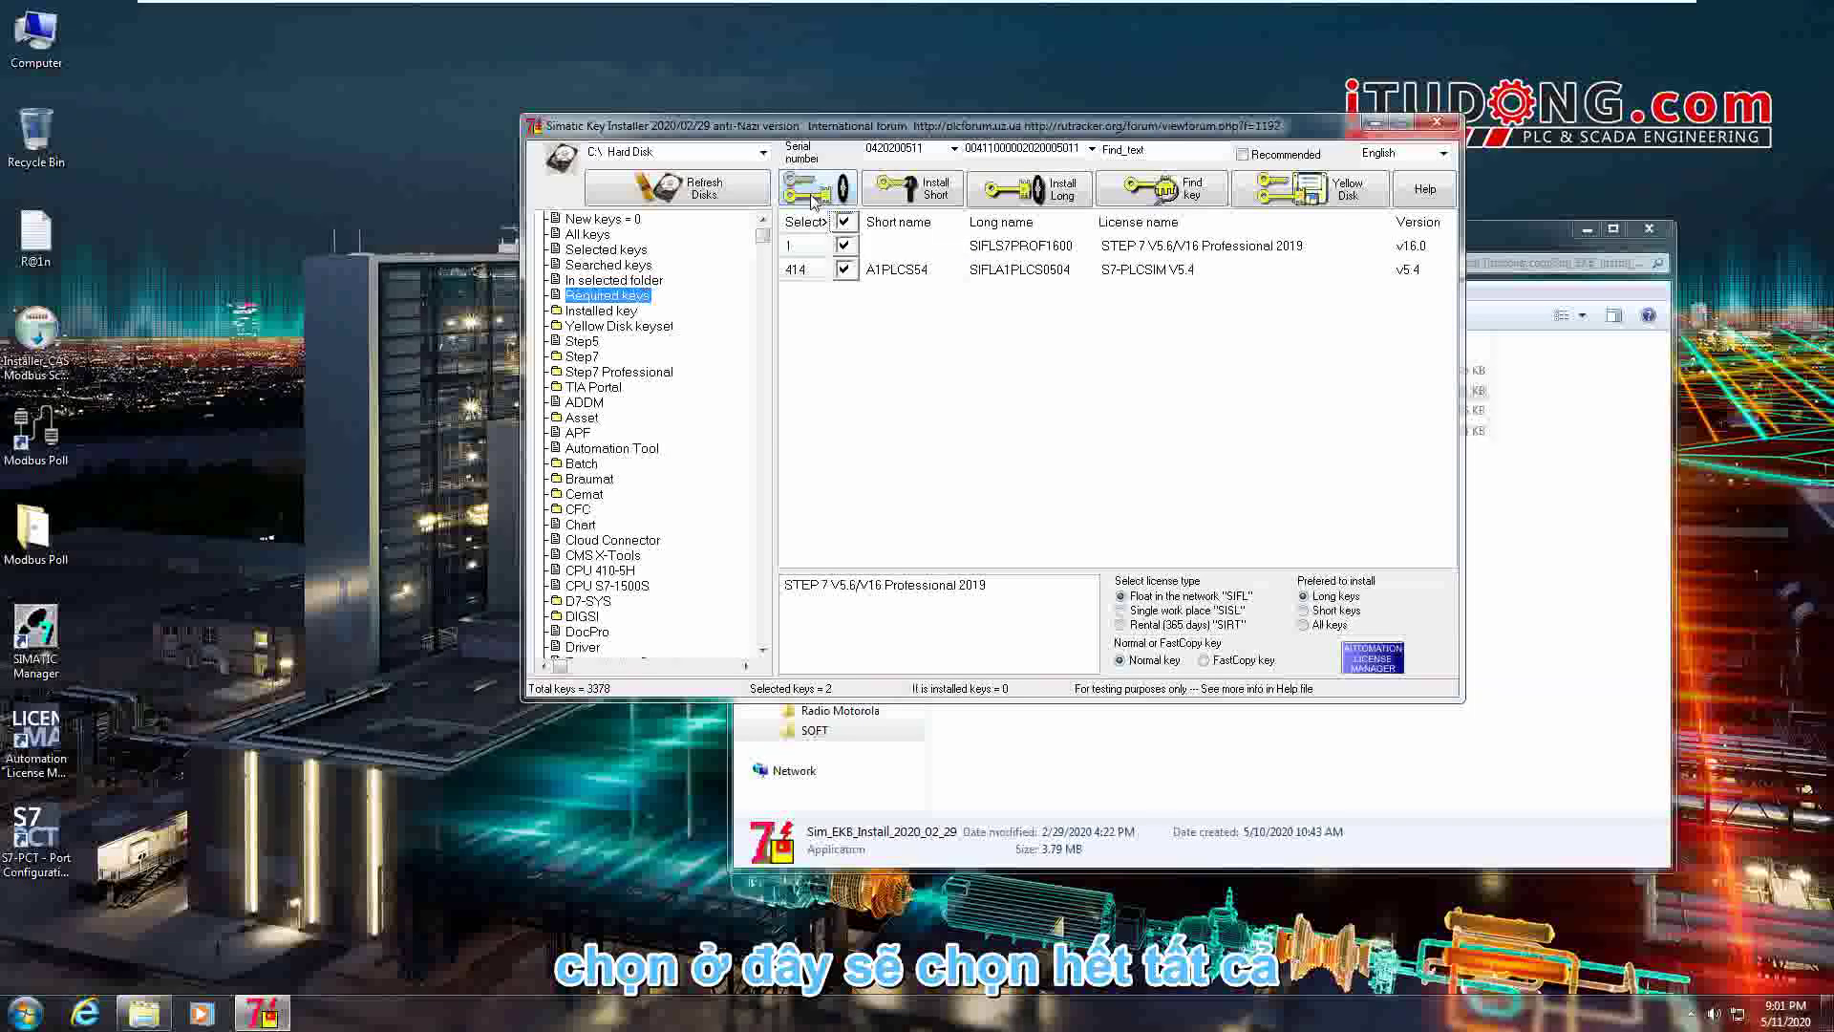
click(819, 190)
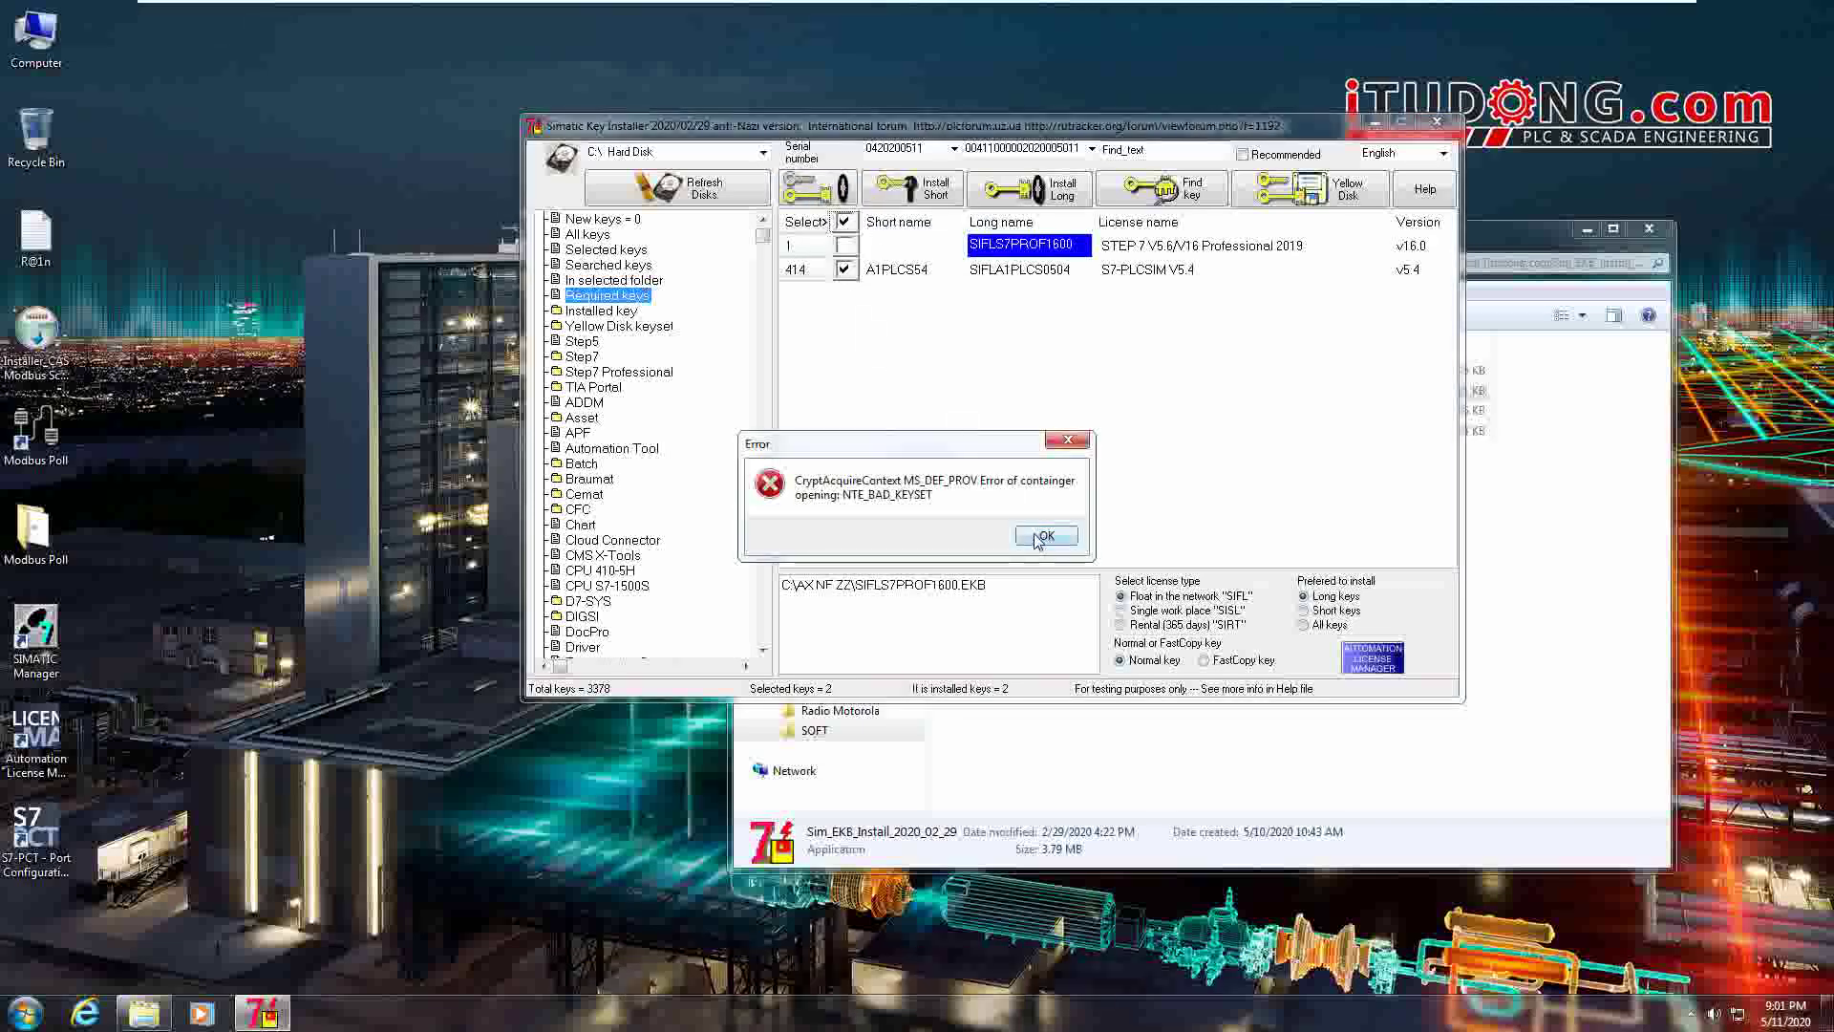
- Dismiss the NTE_BAD_KEYSET error, reinstall both keys overwriting all existing files, and install them as long keys
click(1043, 536)
click(843, 222)
click(844, 222)
click(818, 190)
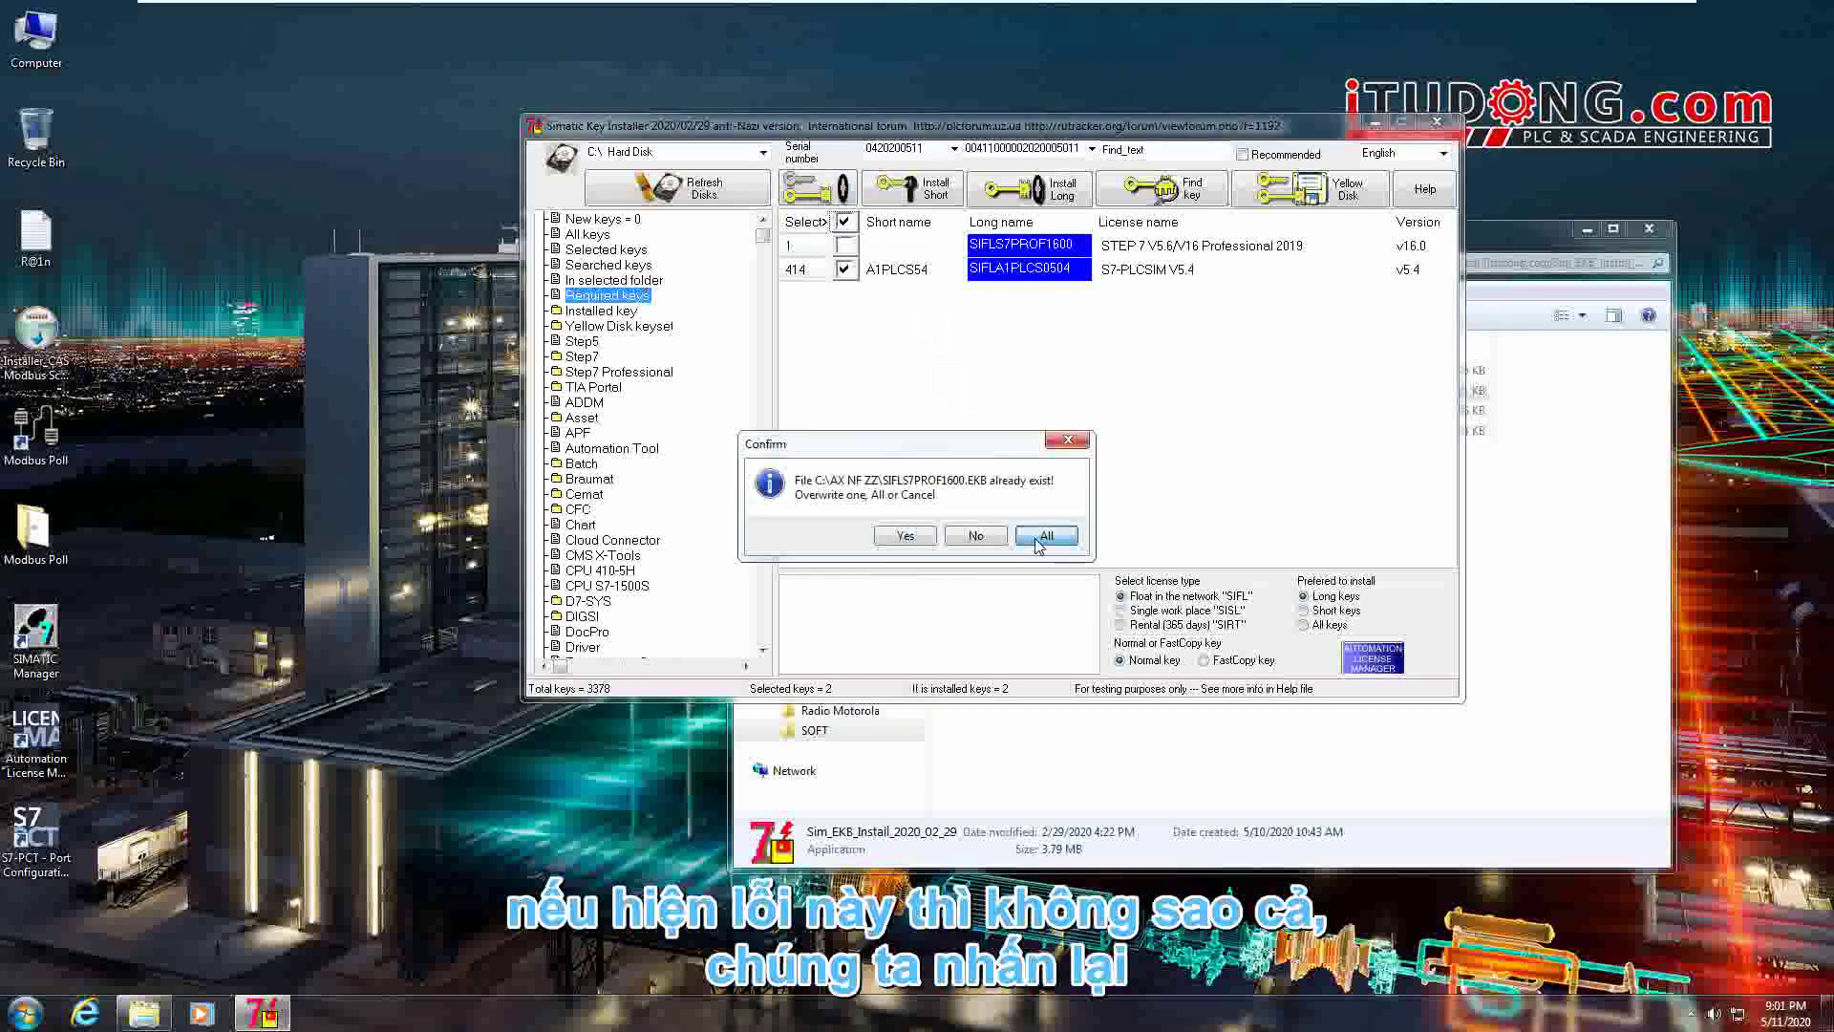
click(1041, 536)
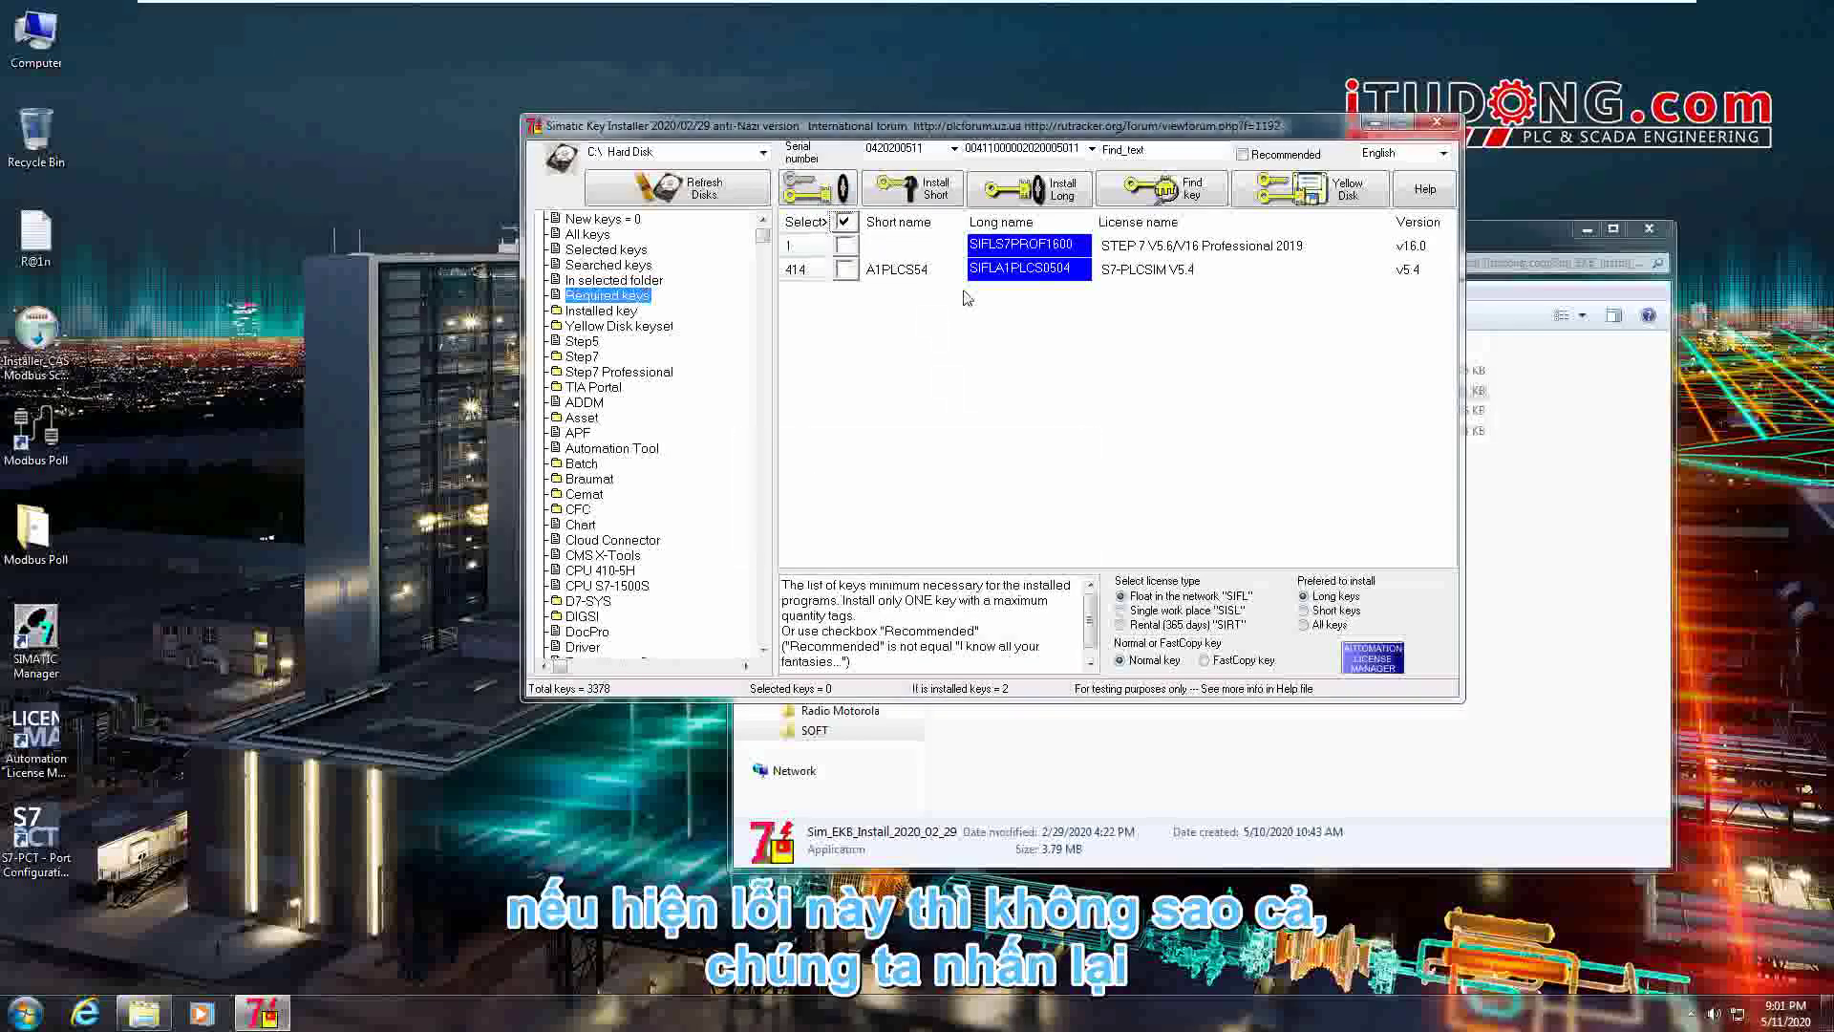
click(1065, 196)
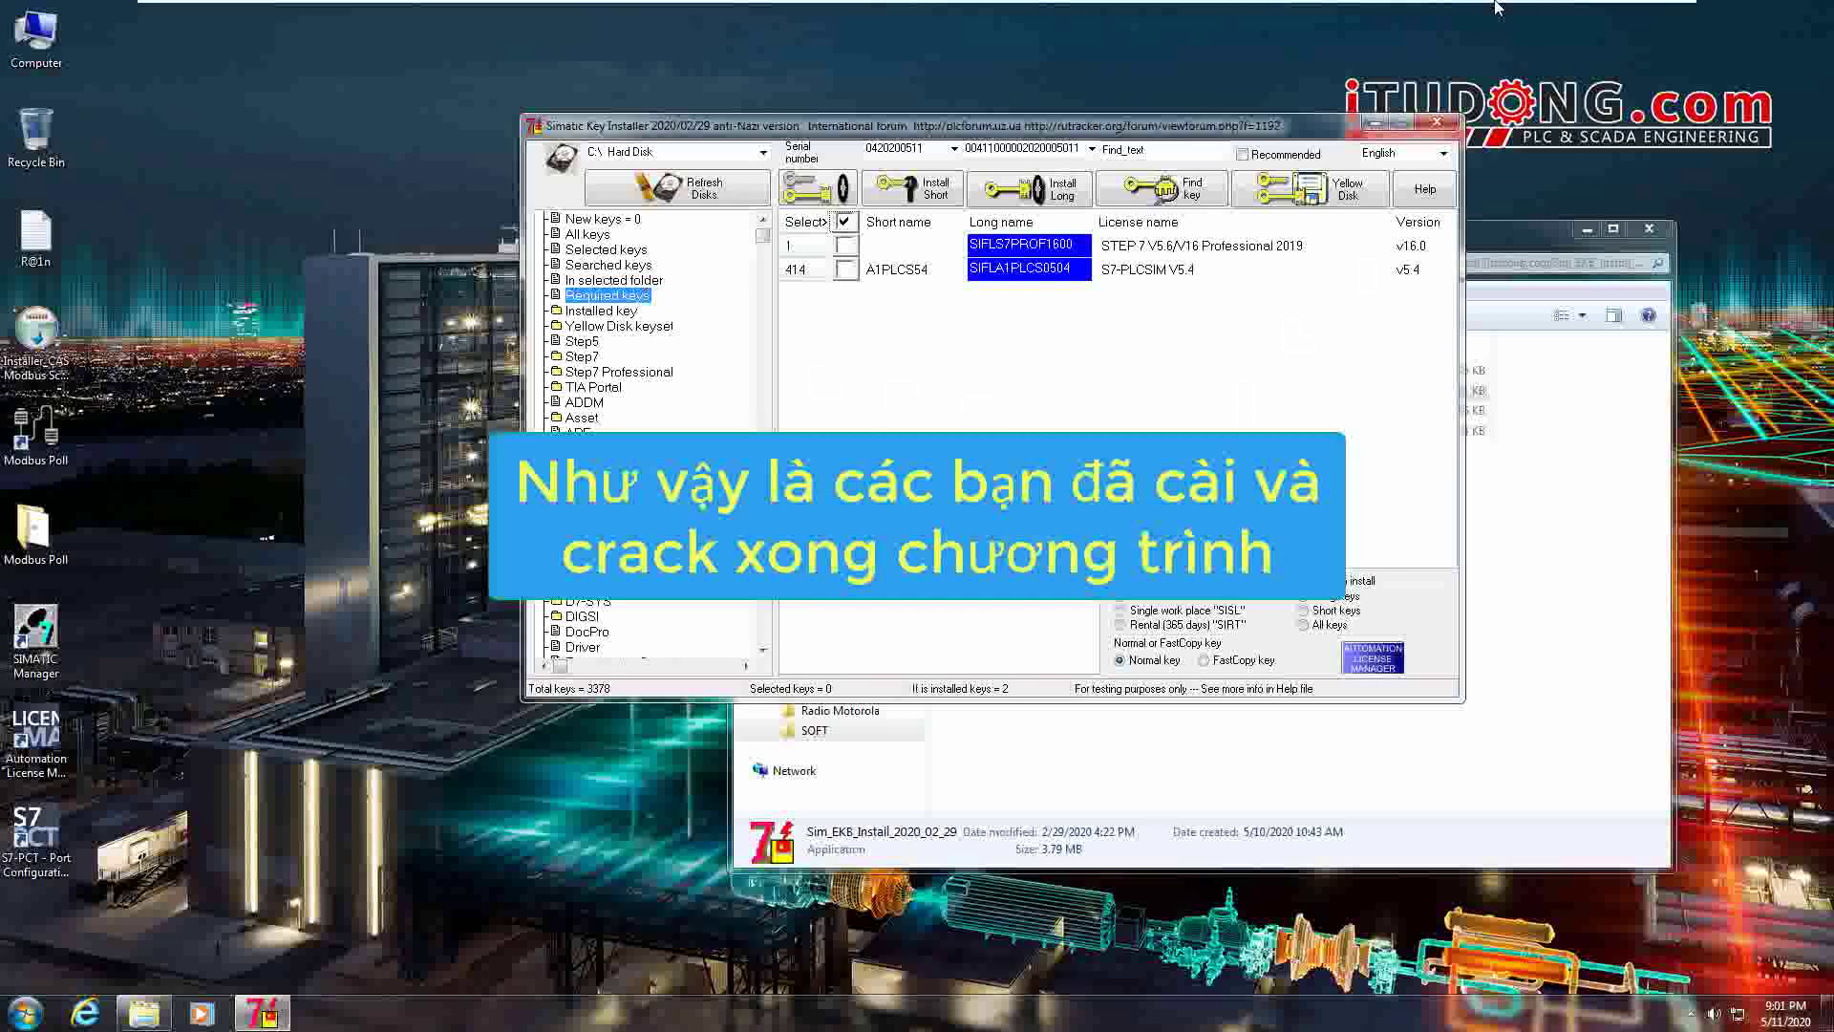
mouse_move(1356, 8)
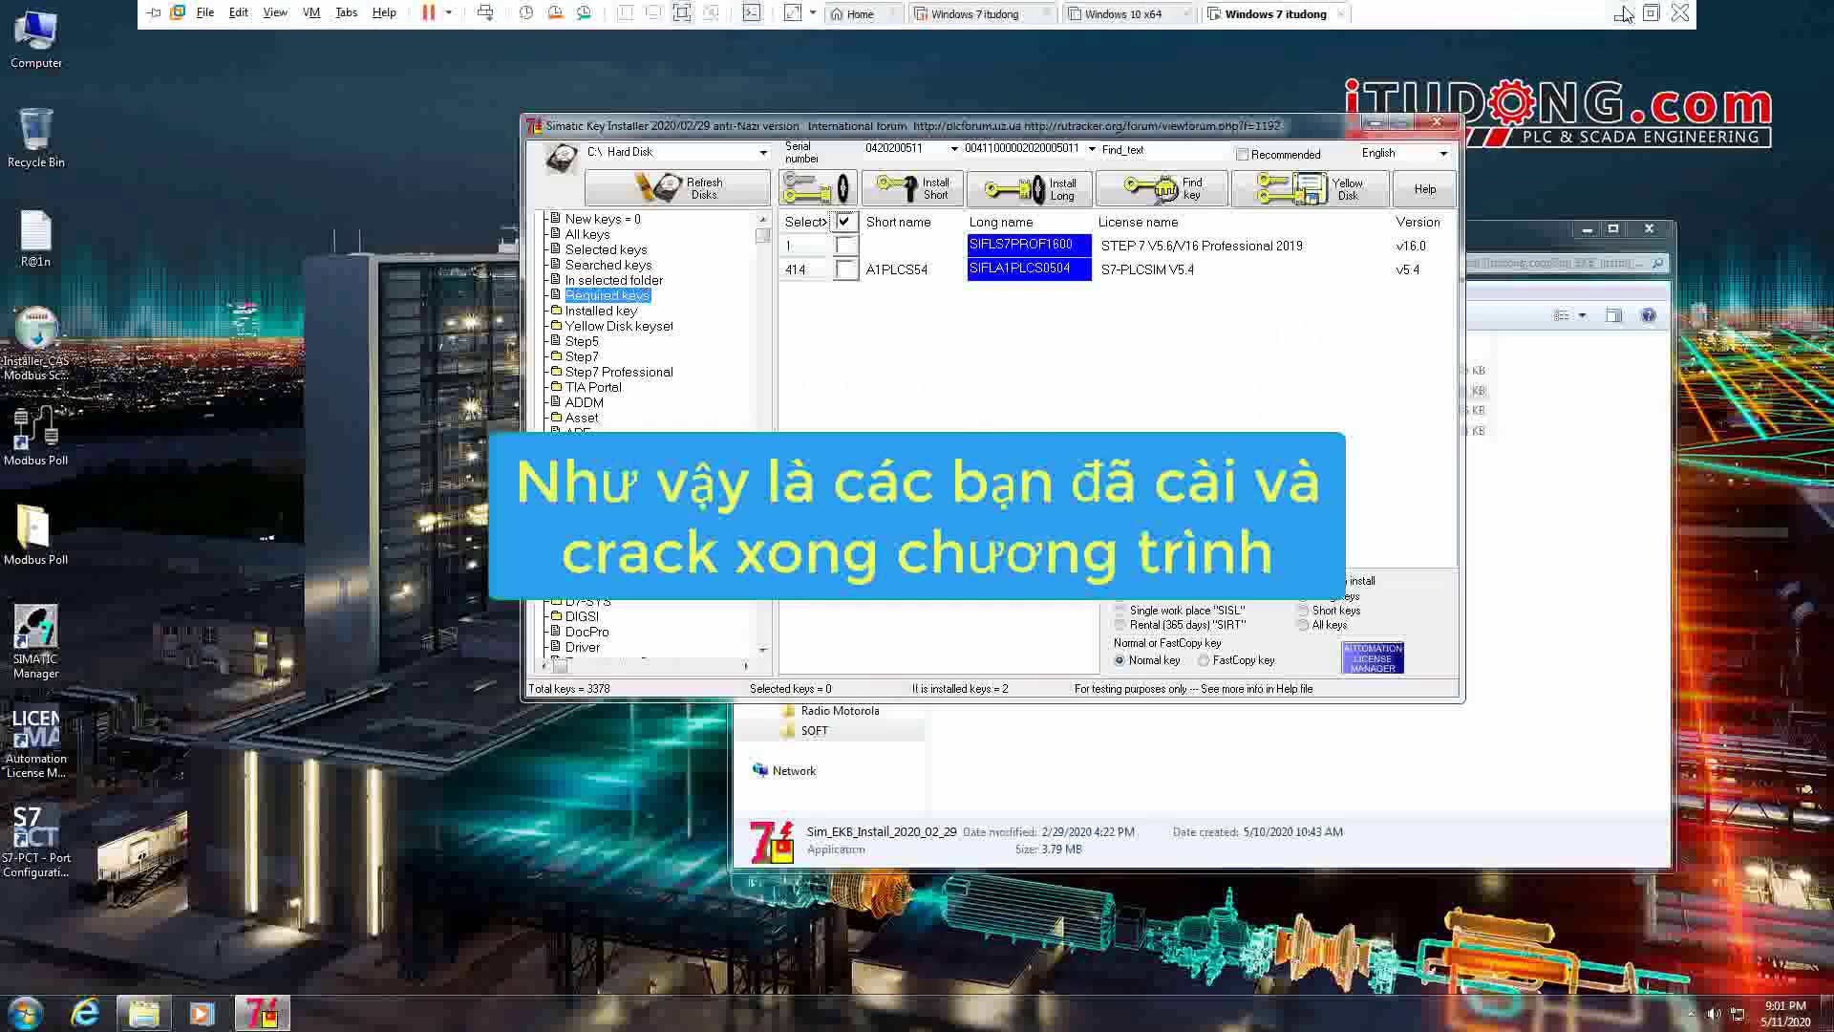